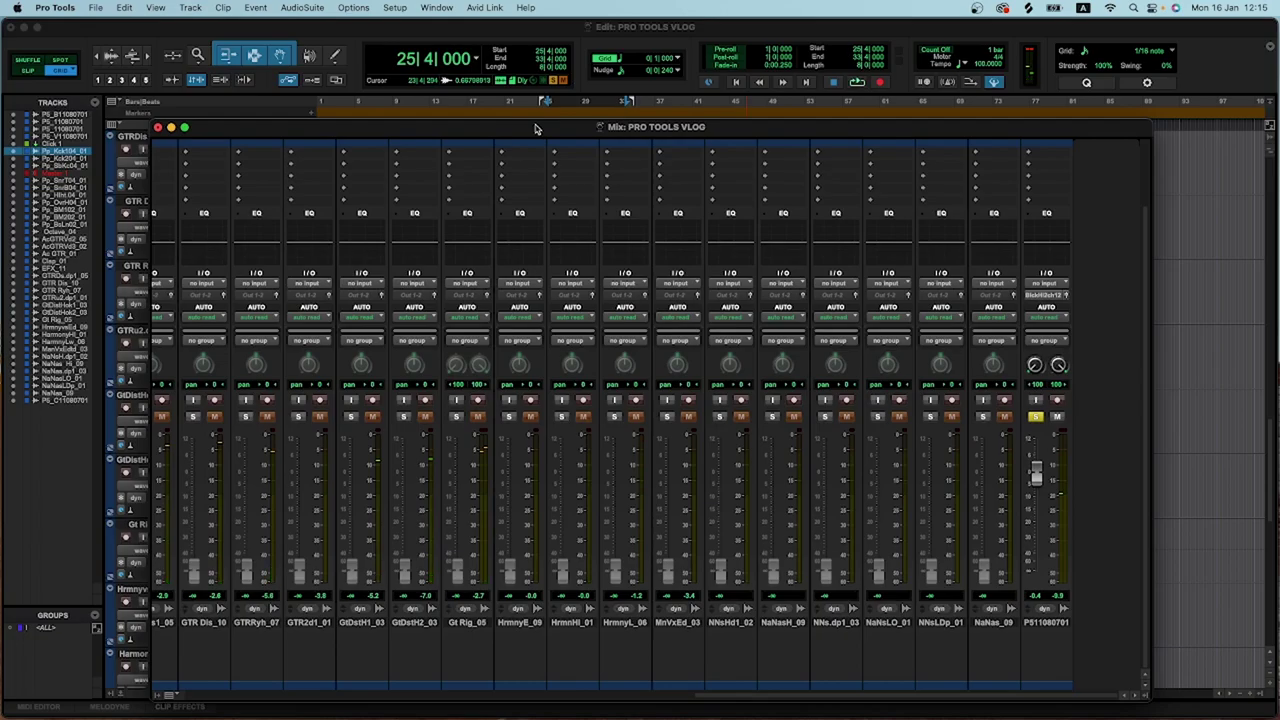
In the mixer, switch the solo from the Kick 1 track to the Kick 2 track.
scroll(520, 331, up, 10)
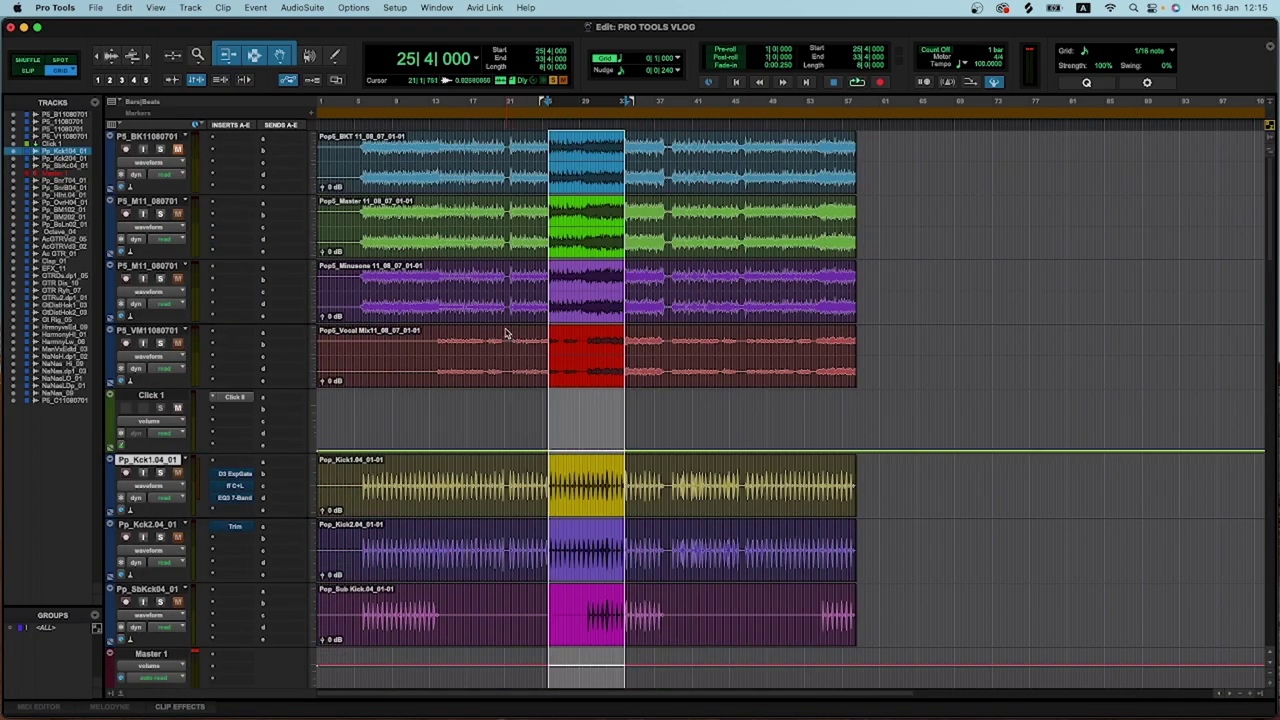
scroll(479, 325, down, 5)
scroll(457, 288, up, 3)
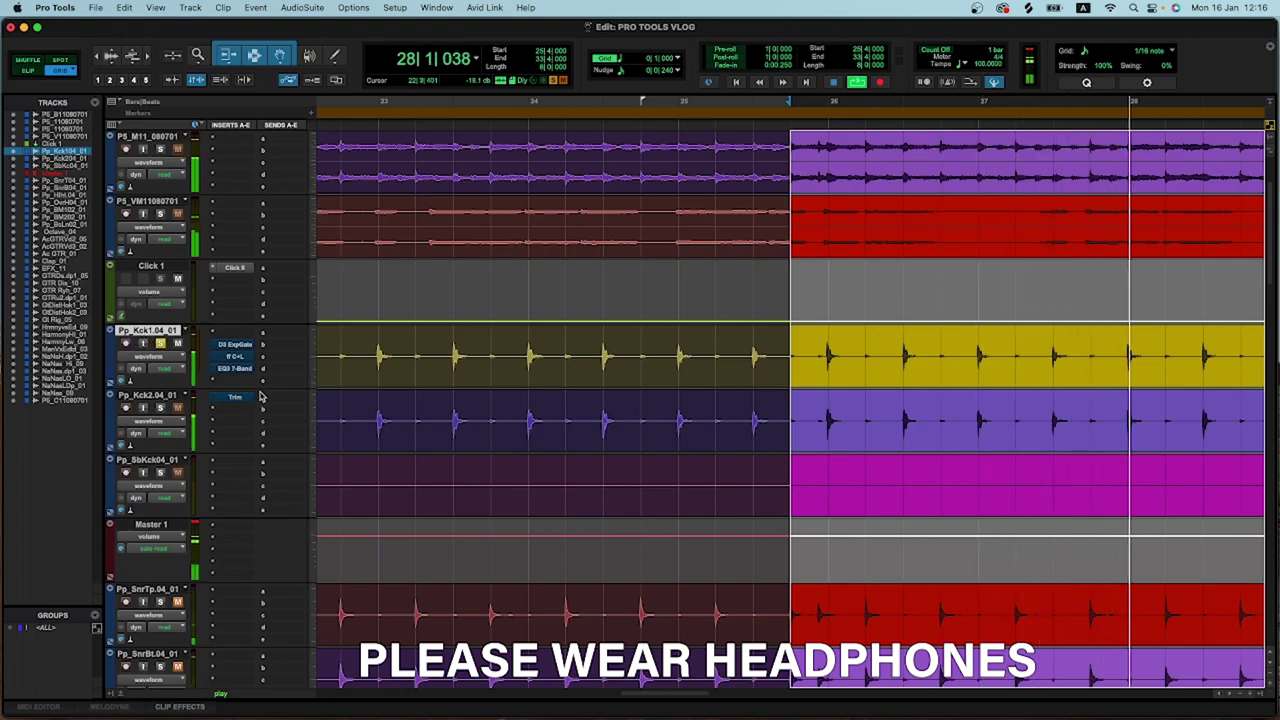
key(super+equal)
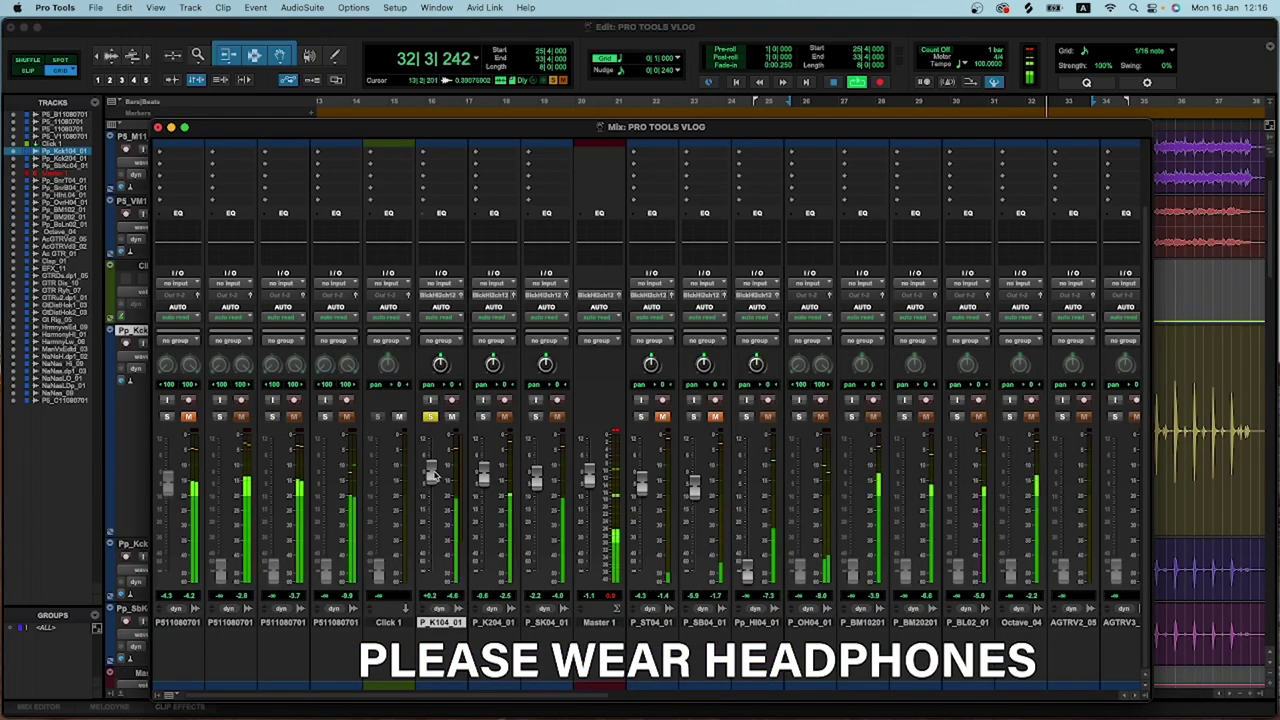
click(483, 417)
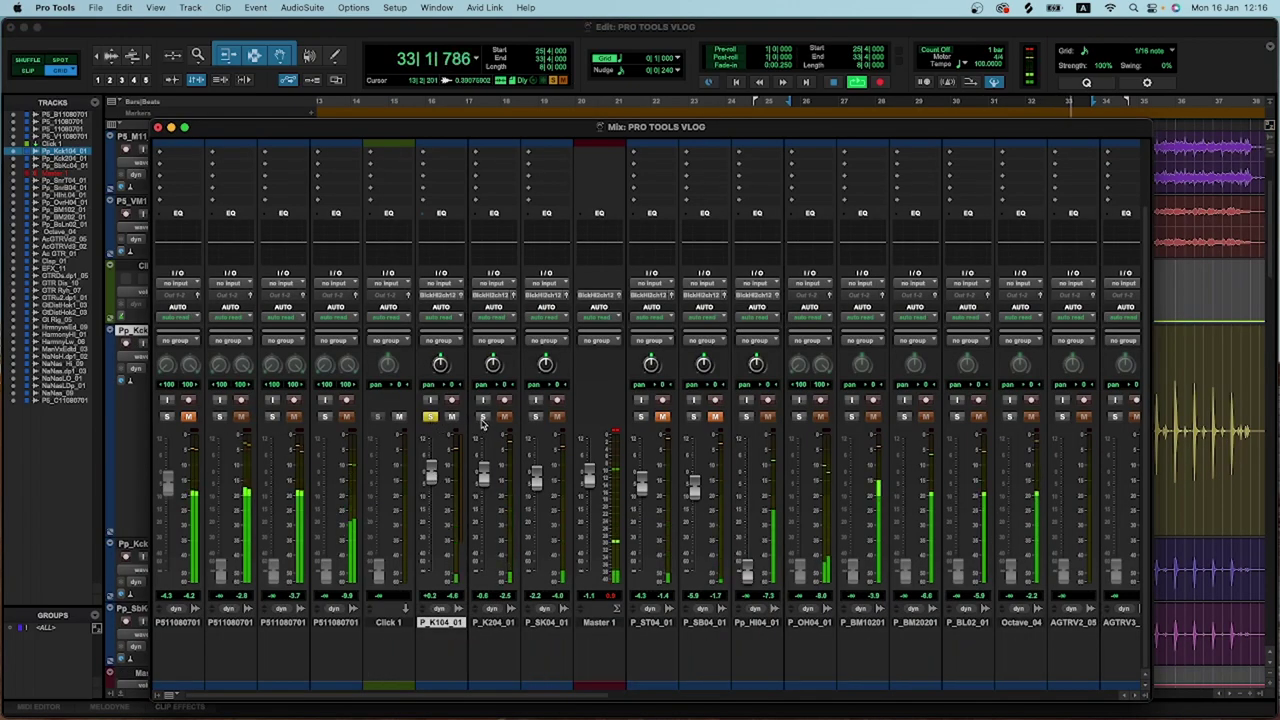
click(430, 417)
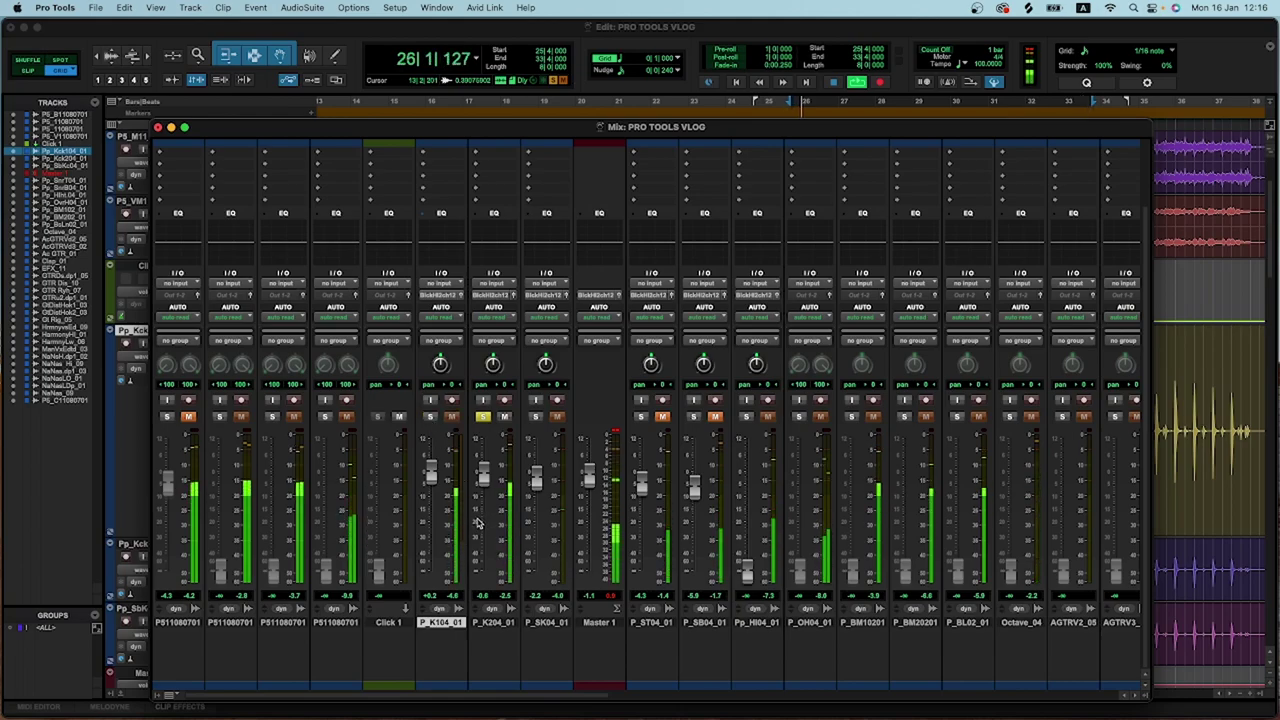
Solo only the sub kick track, raise its fader to about -0.1 dB, and return the solo to Kick 1.
click(483, 416)
click(535, 416)
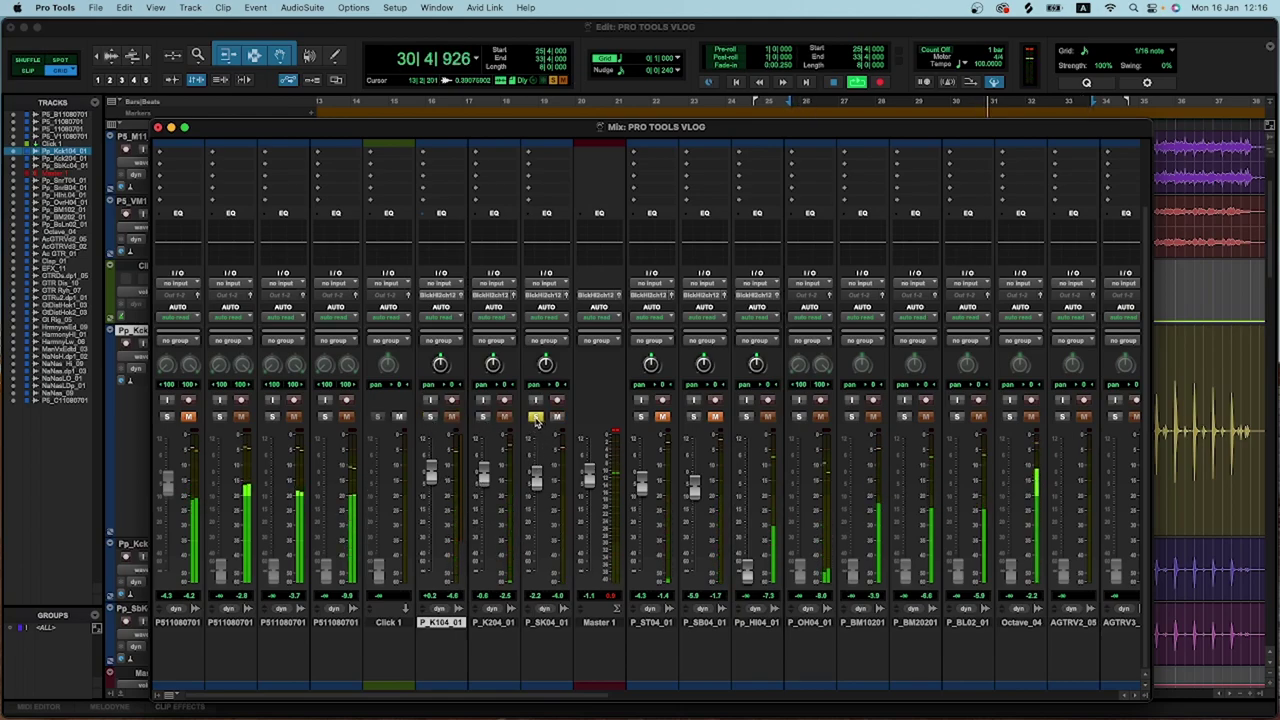
drag(535, 493, 533, 480)
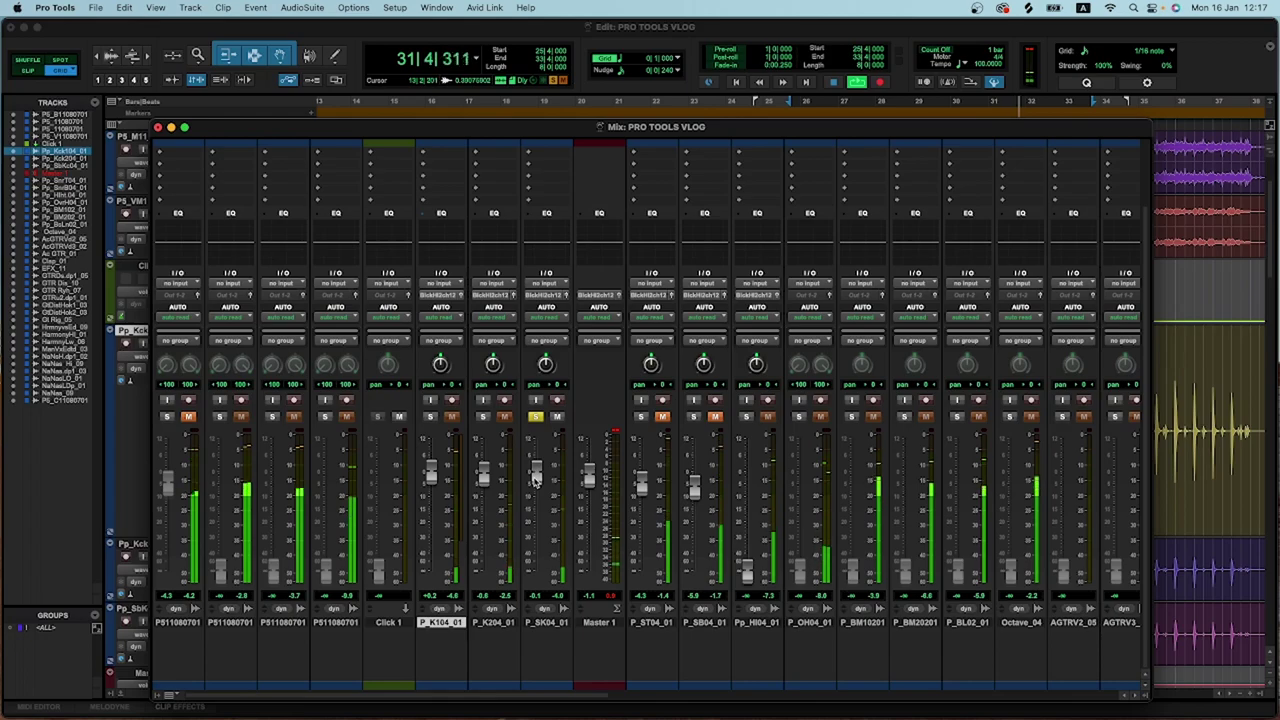
click(430, 417)
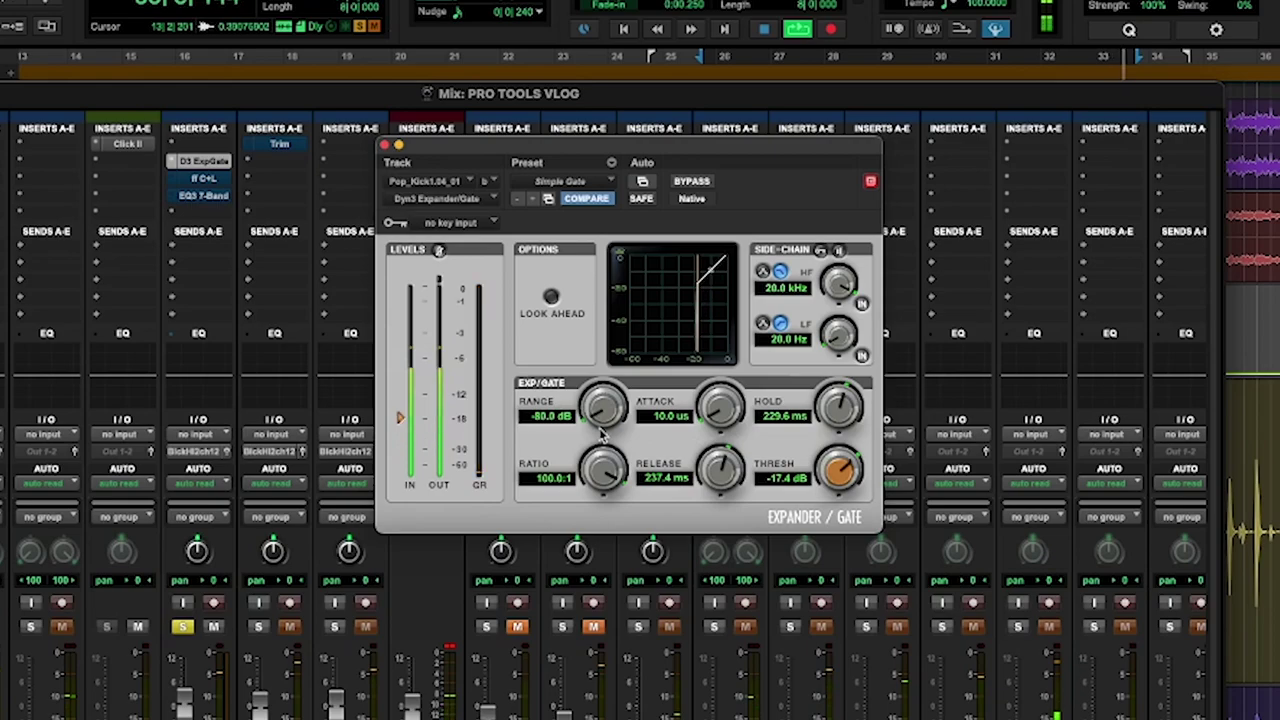
On Kick 1's Expander/Gate, set range to about -79.8 dB, hold and release to 5.0 ms, and threshold to about -22.6 dB.
drag(599, 419, 600, 416)
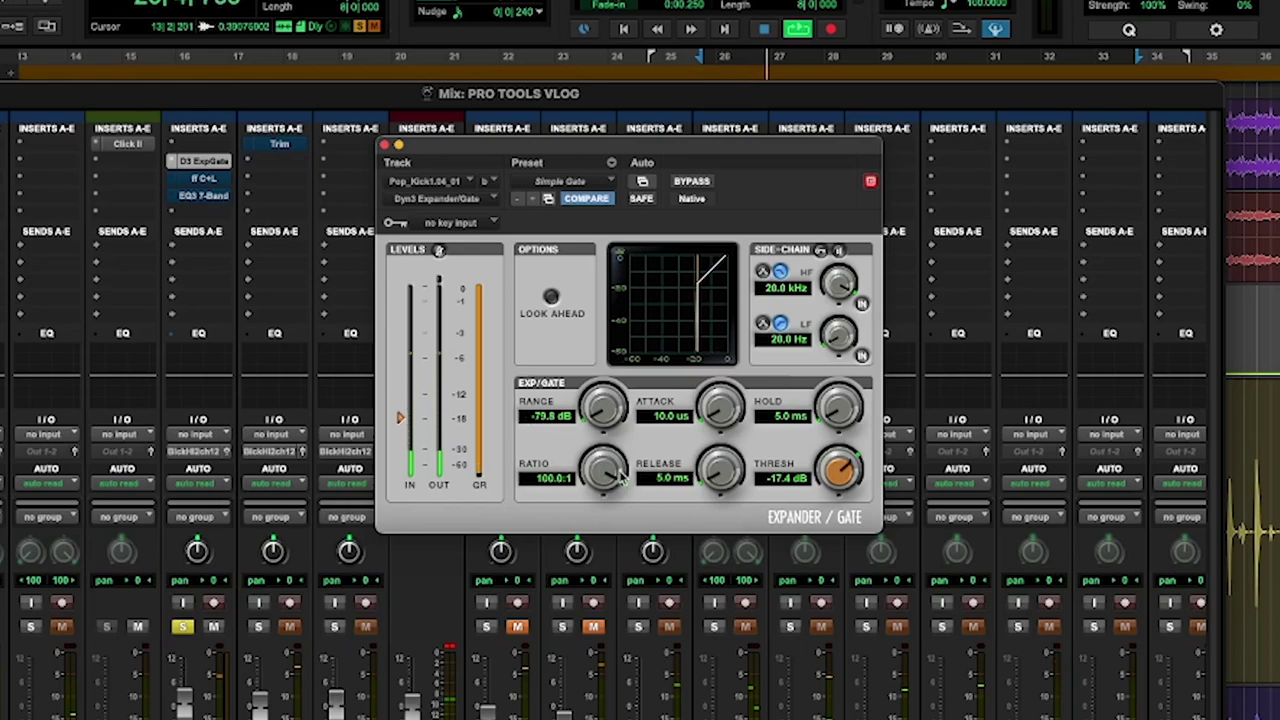
drag(836, 470, 797, 556)
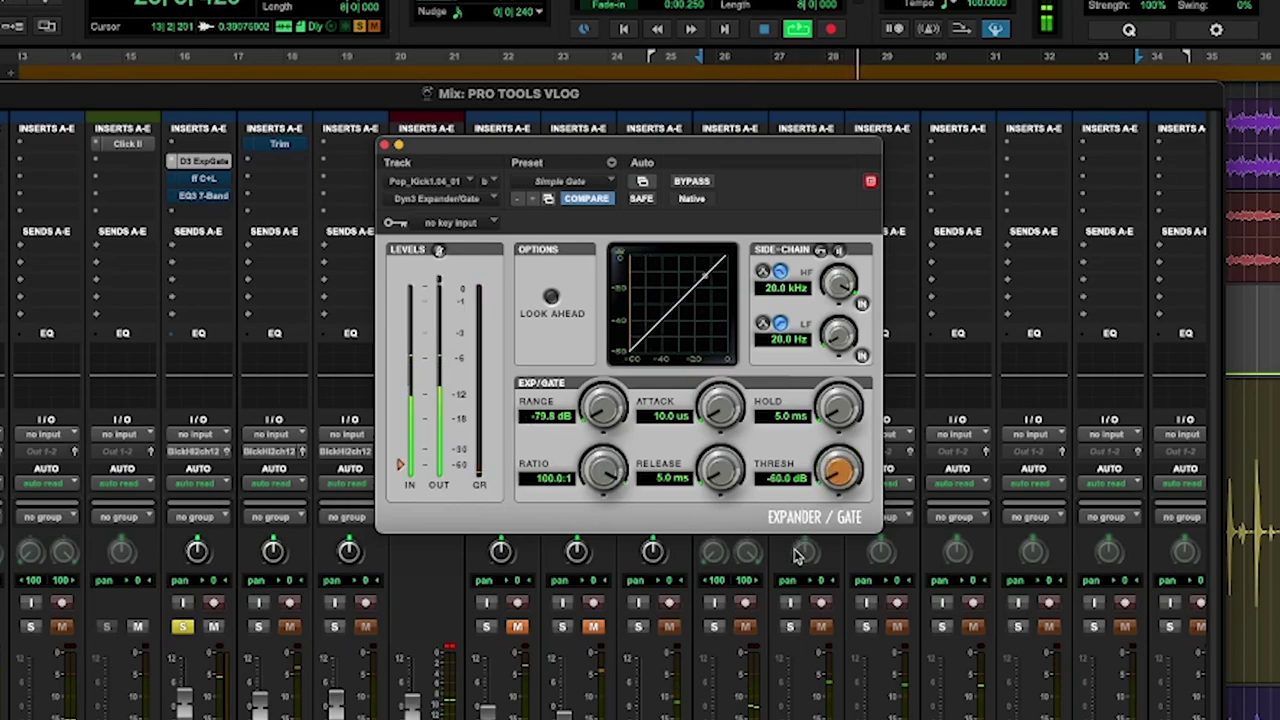
drag(797, 556, 800, 478)
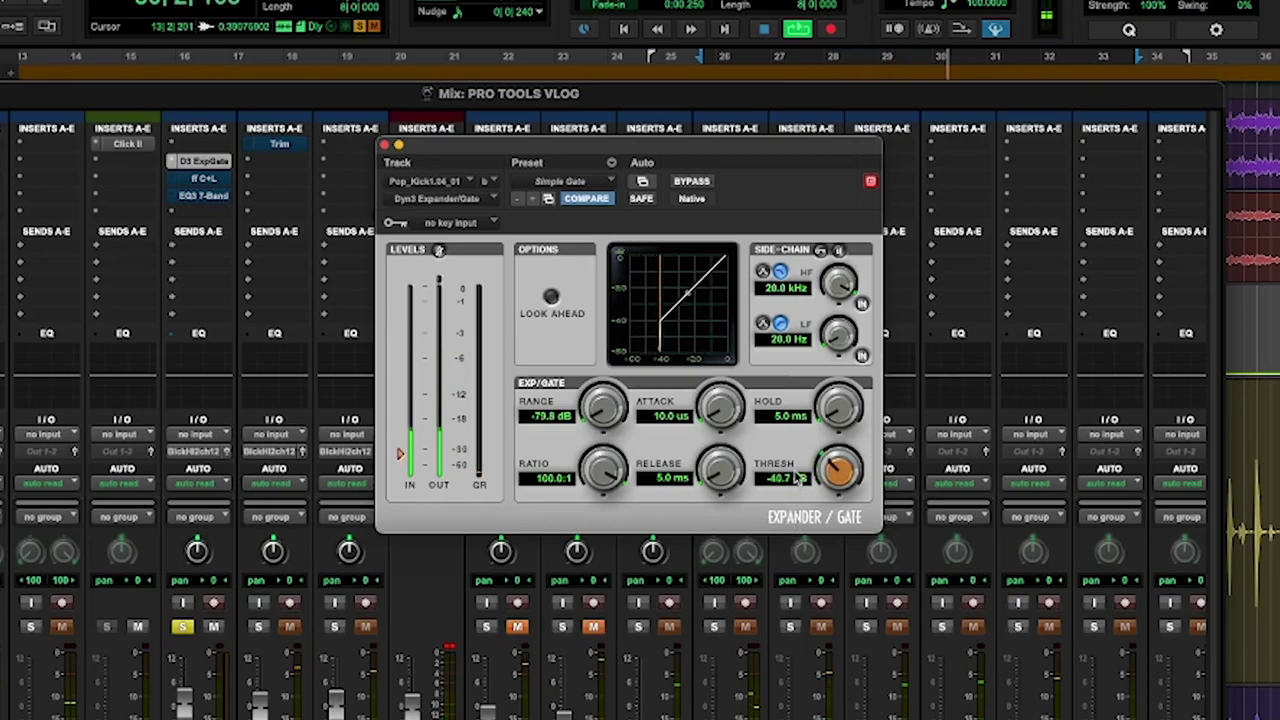
drag(800, 478, 830, 466)
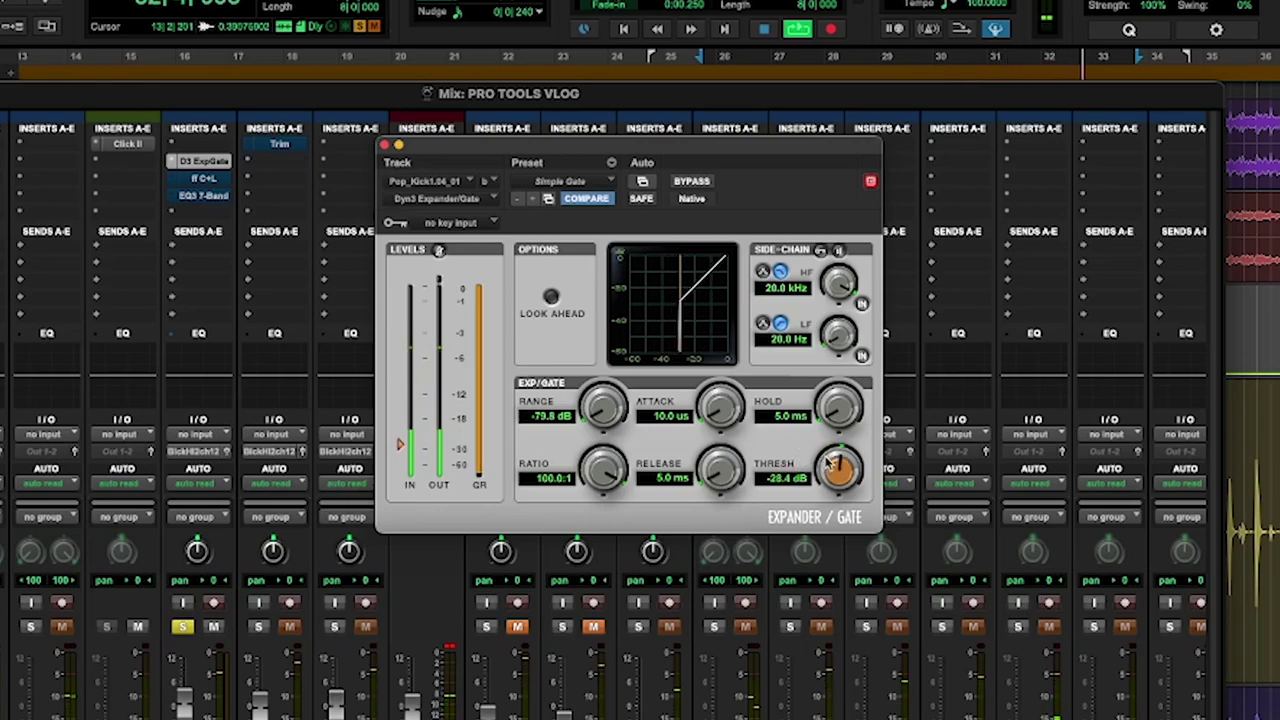
drag(831, 462, 832, 445)
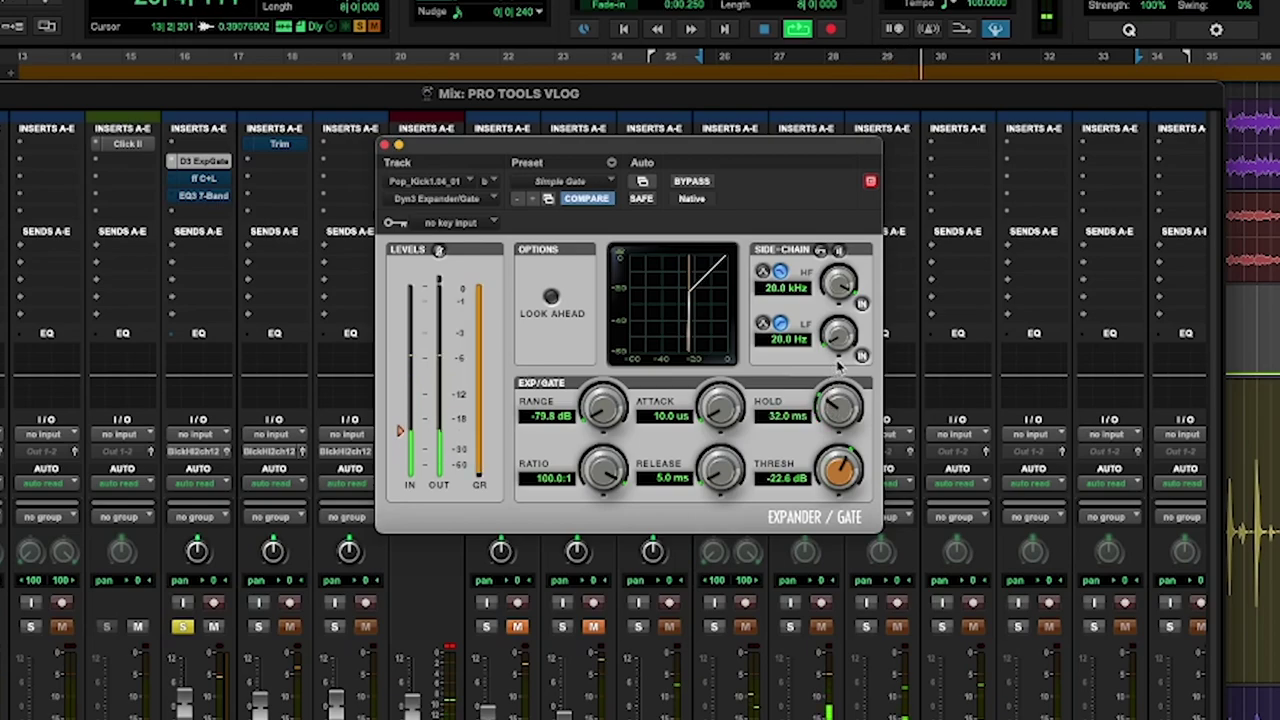
Lengthen Kick 1's gate hold to about 141.4 ms and its release to about 366.6 ms.
drag(838, 405, 828, 424)
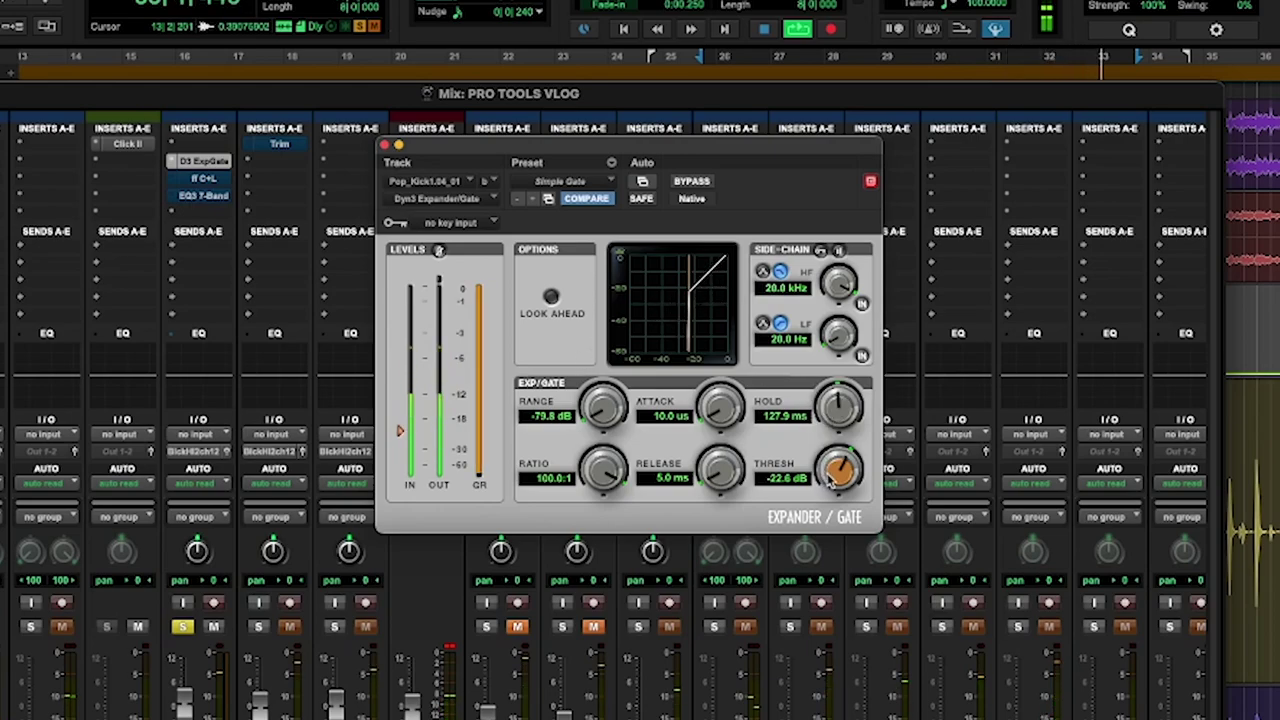
drag(837, 404, 837, 401)
mouse_move(705, 479)
mouse_down()
mouse_move(714, 452)
mouse_move(703, 497)
mouse_up()
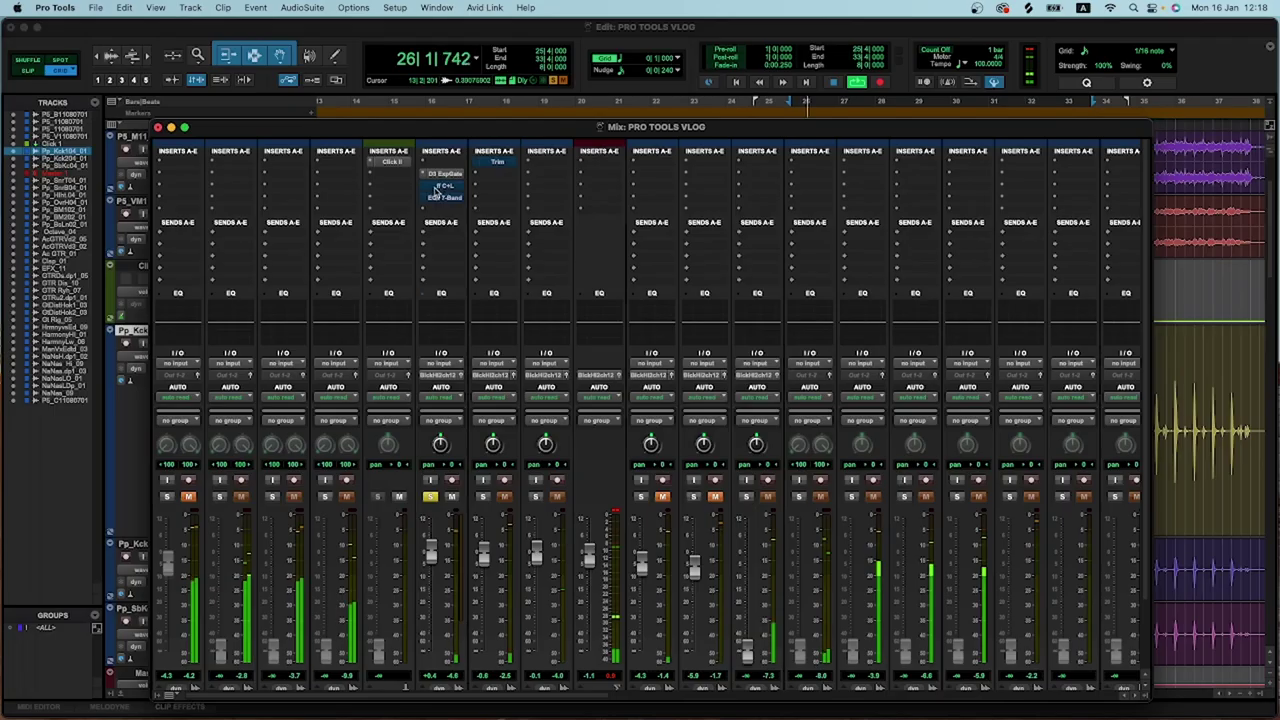
Activate Kick 1's d3 Compressor/Limiter and set attack to about 52.5 ms, release to 146 ms and compressor threshold to -19.9.
click(444, 186)
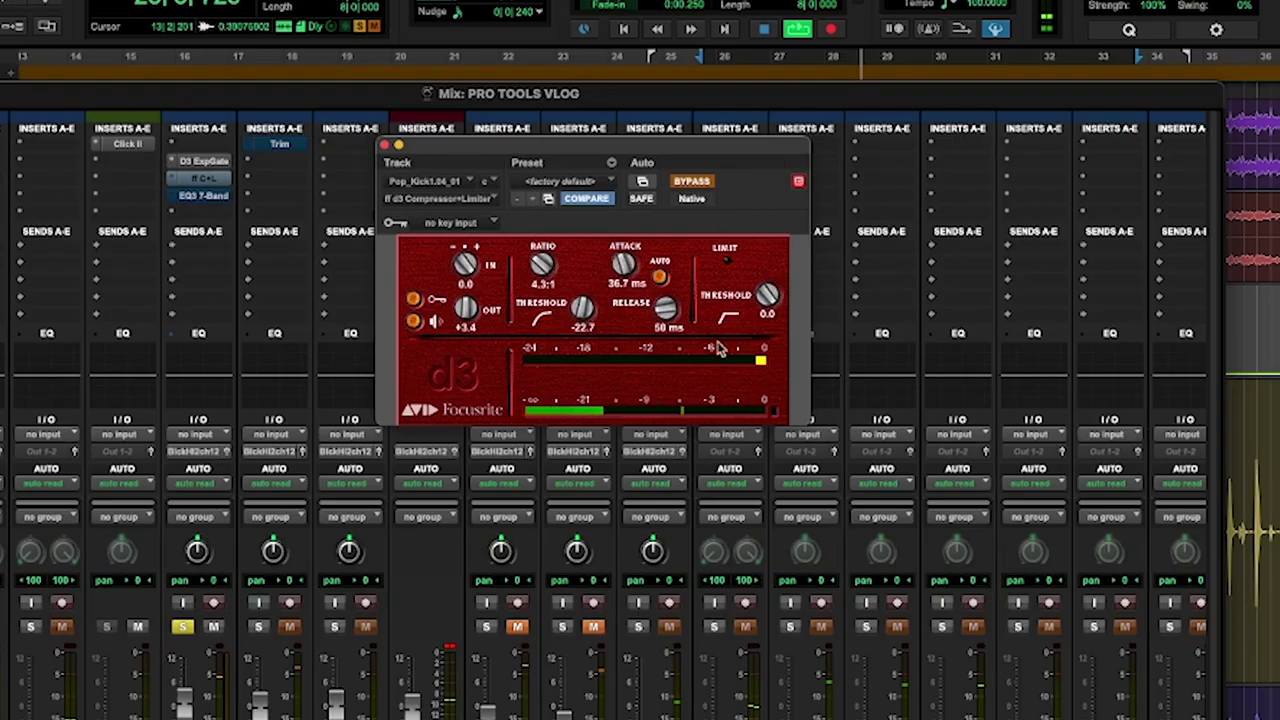
click(691, 183)
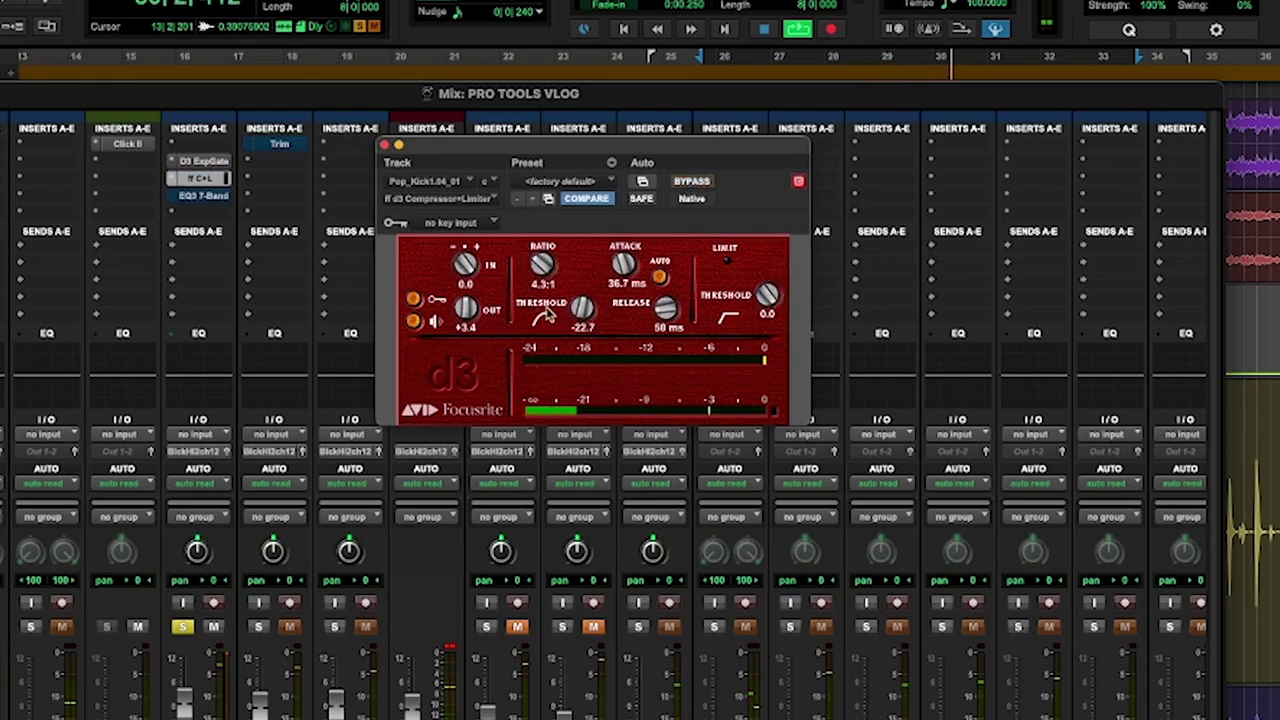
drag(544, 315, 537, 533)
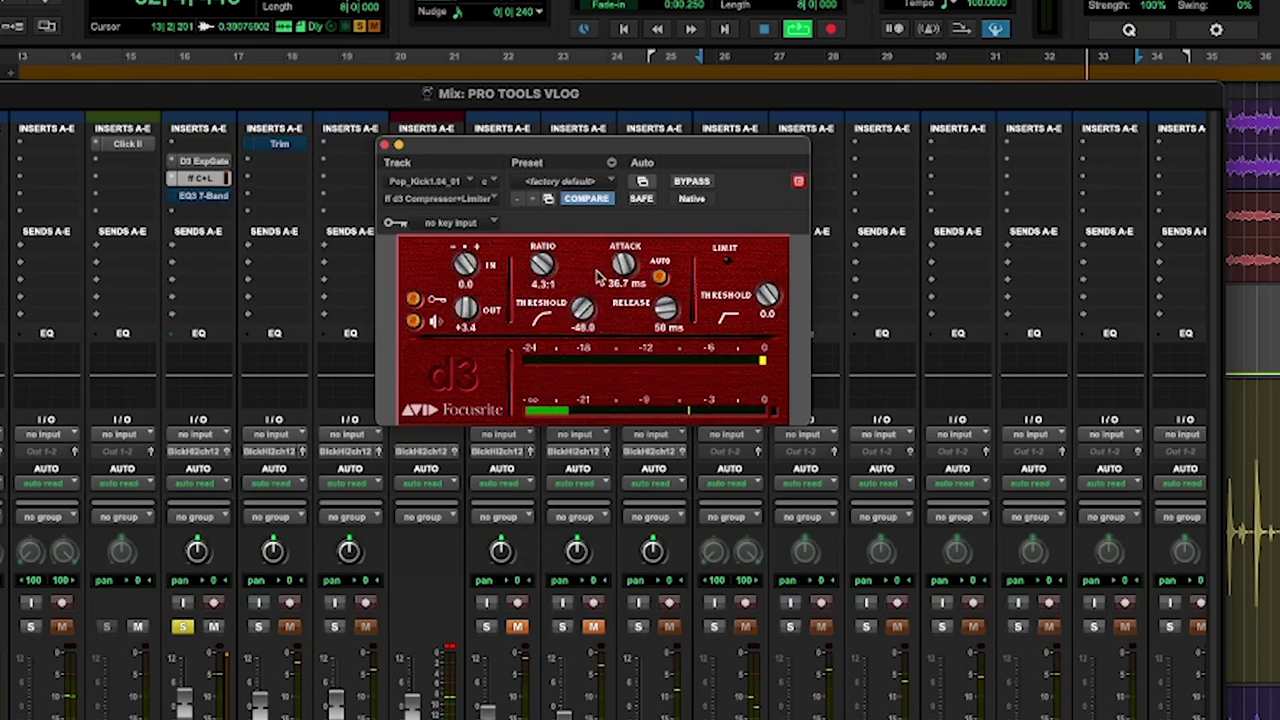
drag(621, 266, 614, 394)
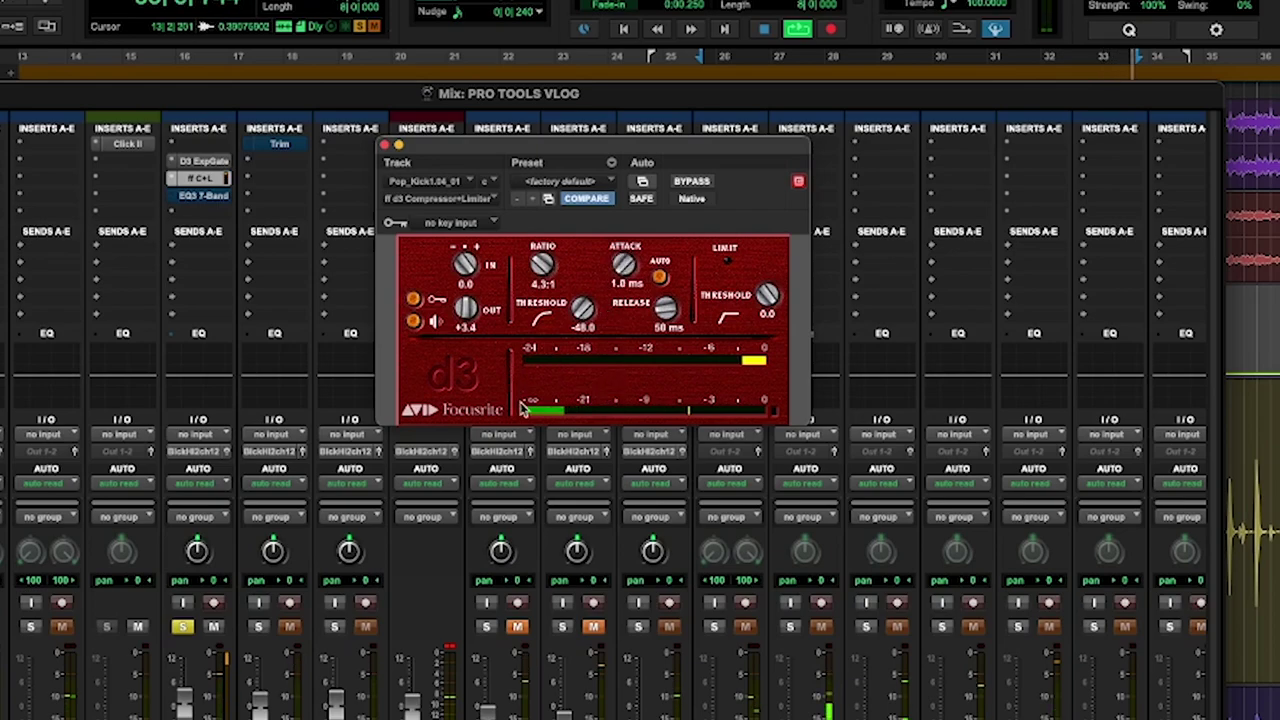
drag(616, 256, 623, 151)
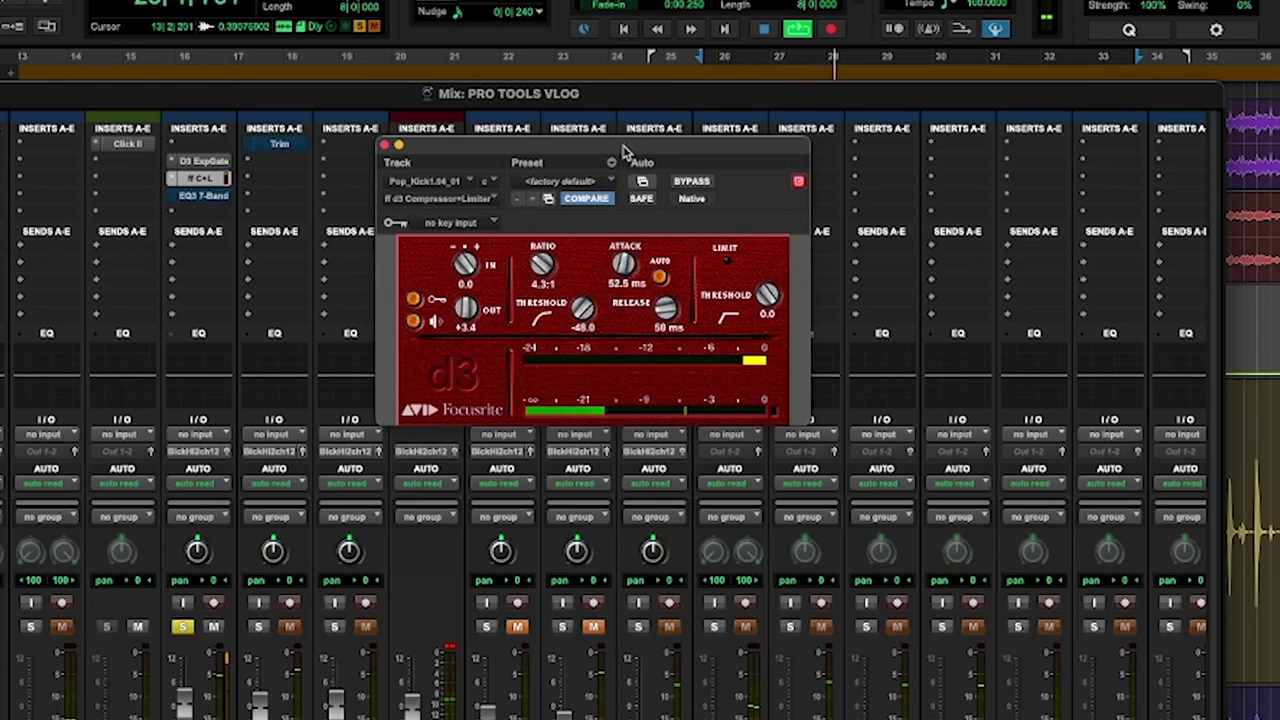
drag(665, 312, 657, 280)
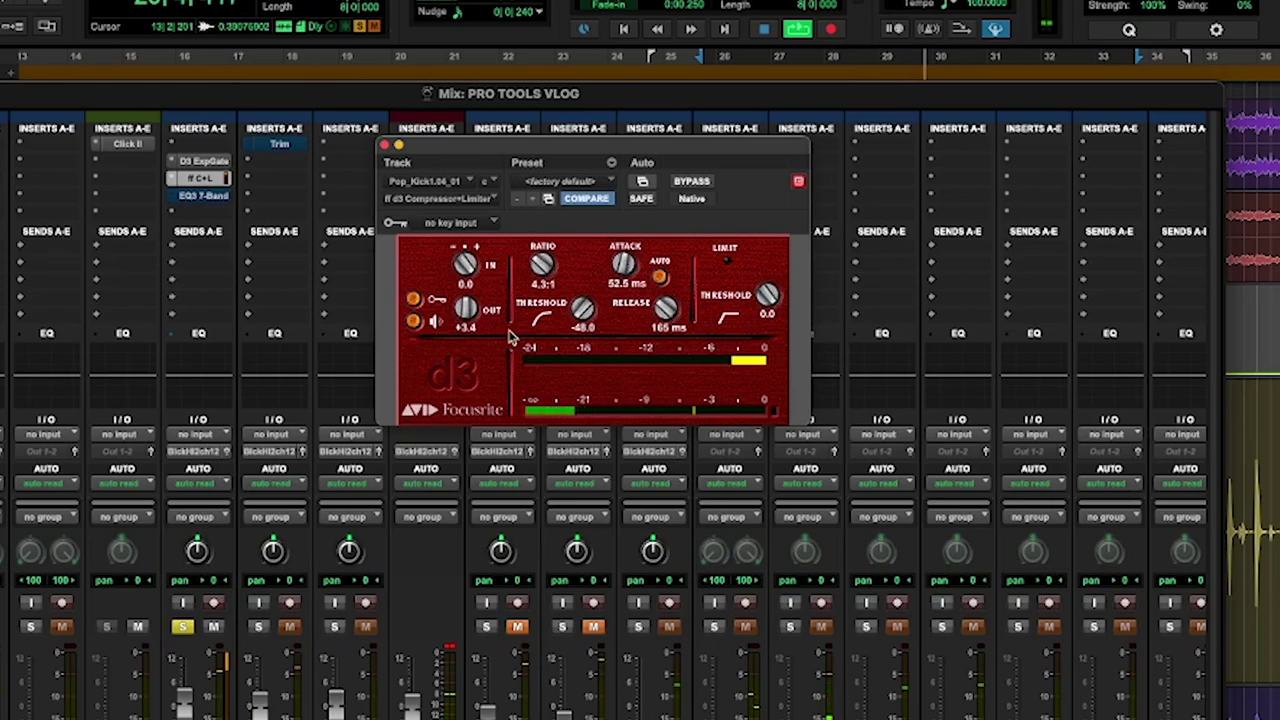
drag(660, 312, 563, 215)
drag(573, 290, 573, 287)
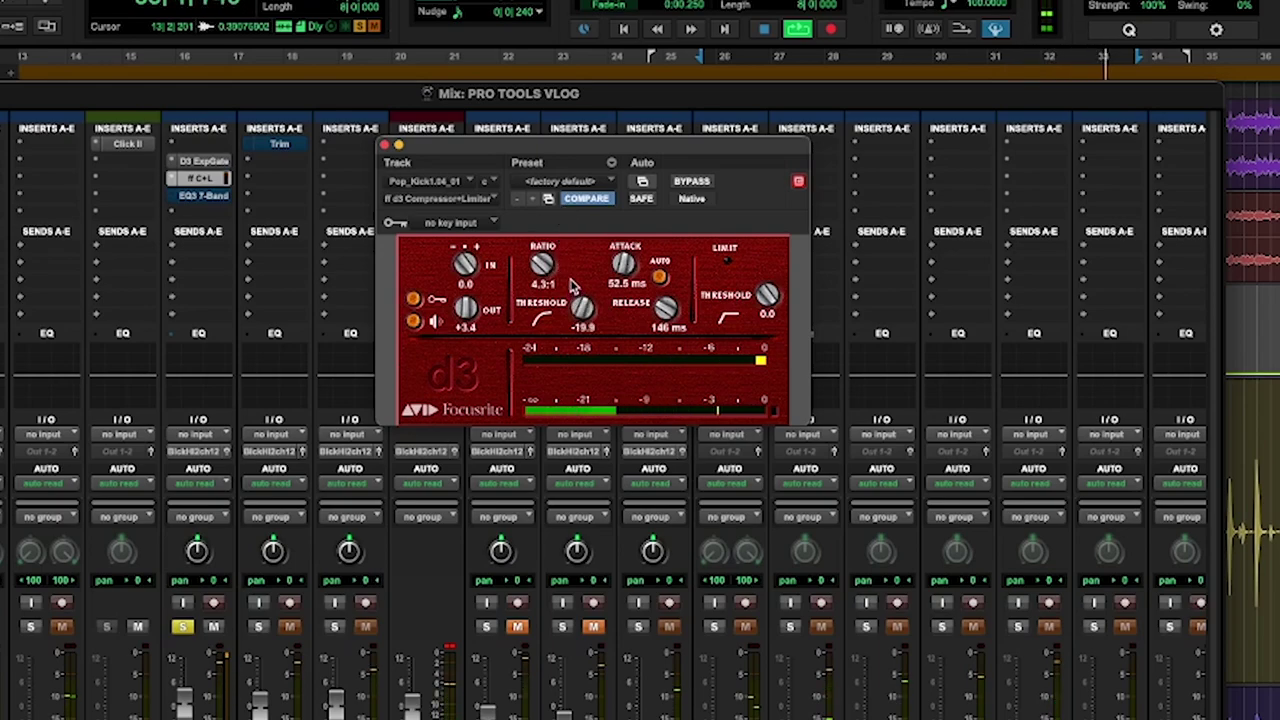
Compare Kick 1 with the compressor bypassed and active, and refine attack to 23.7 ms, release to 37 ms and threshold to -25.3.
click(690, 182)
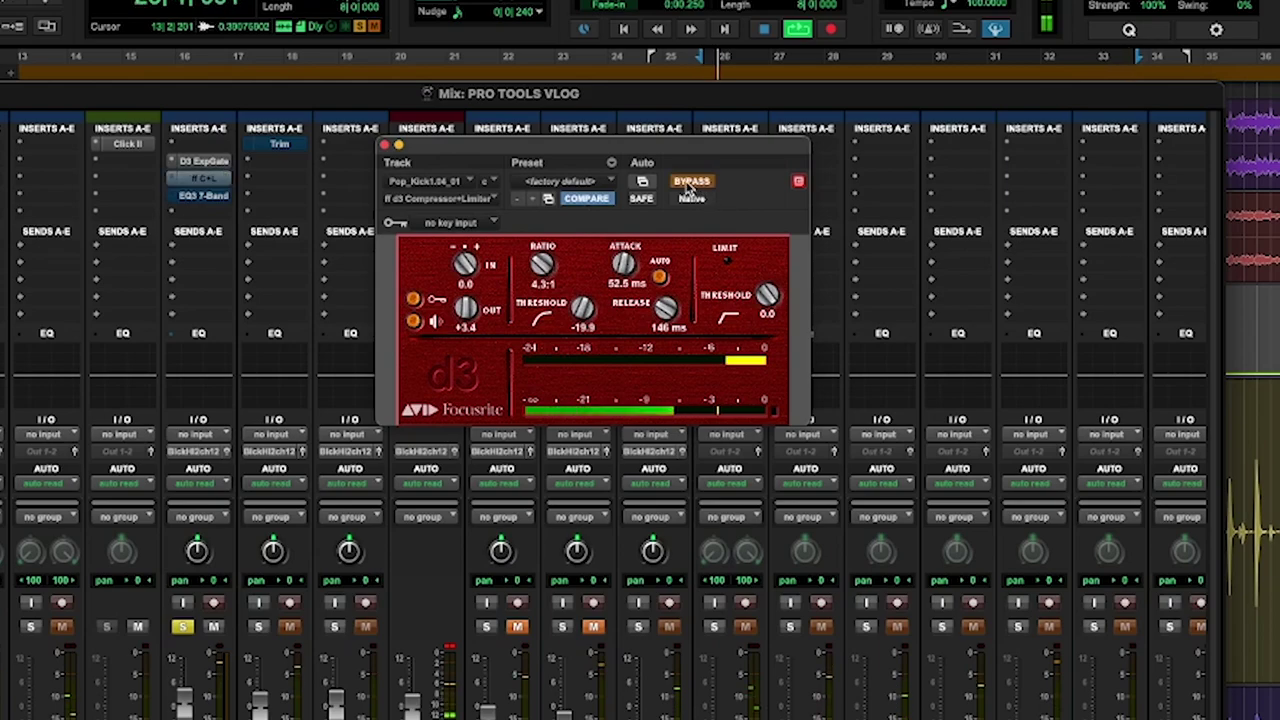
click(688, 182)
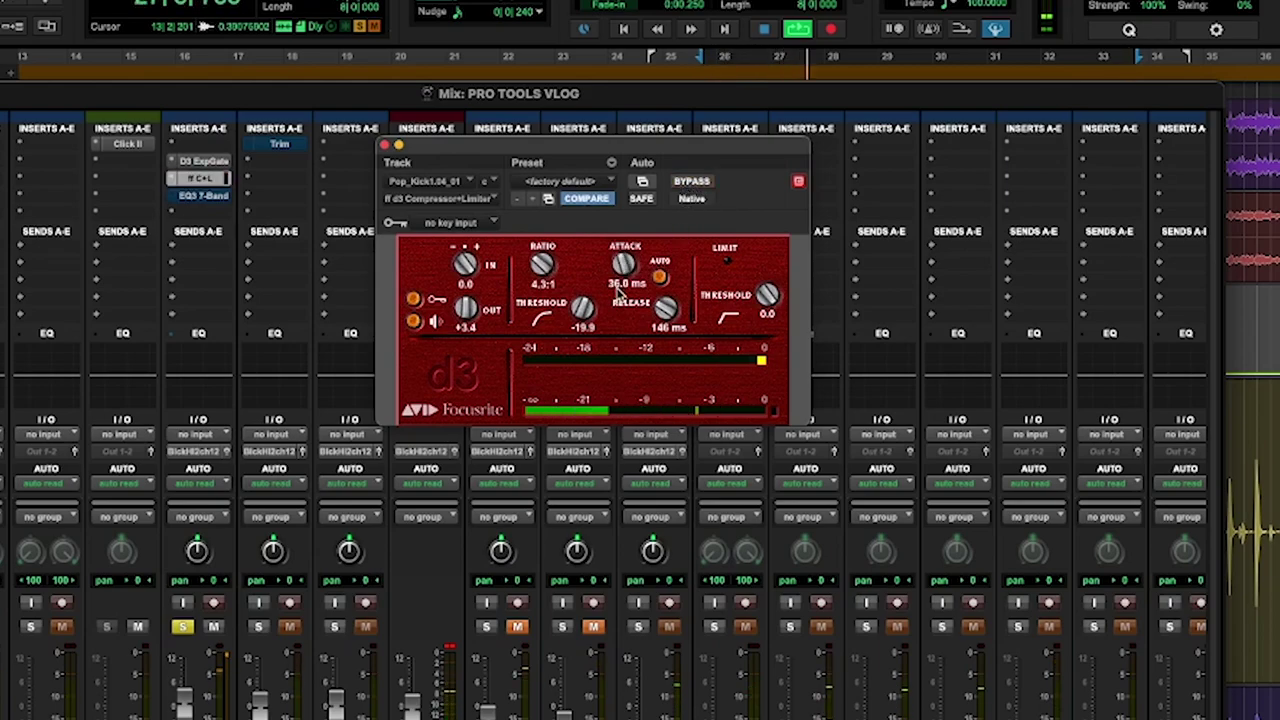
drag(622, 270, 655, 350)
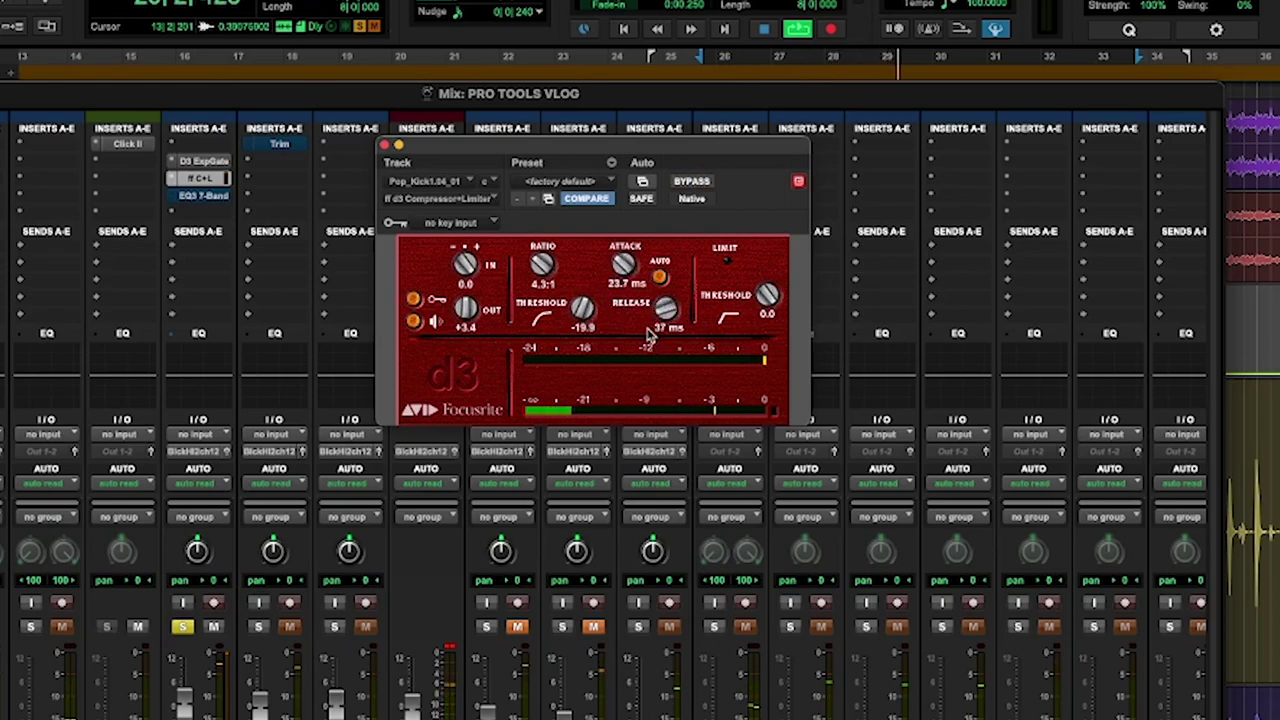
mouse_move(584, 314)
mouse_down()
mouse_move(586, 343)
mouse_move(581, 333)
mouse_up()
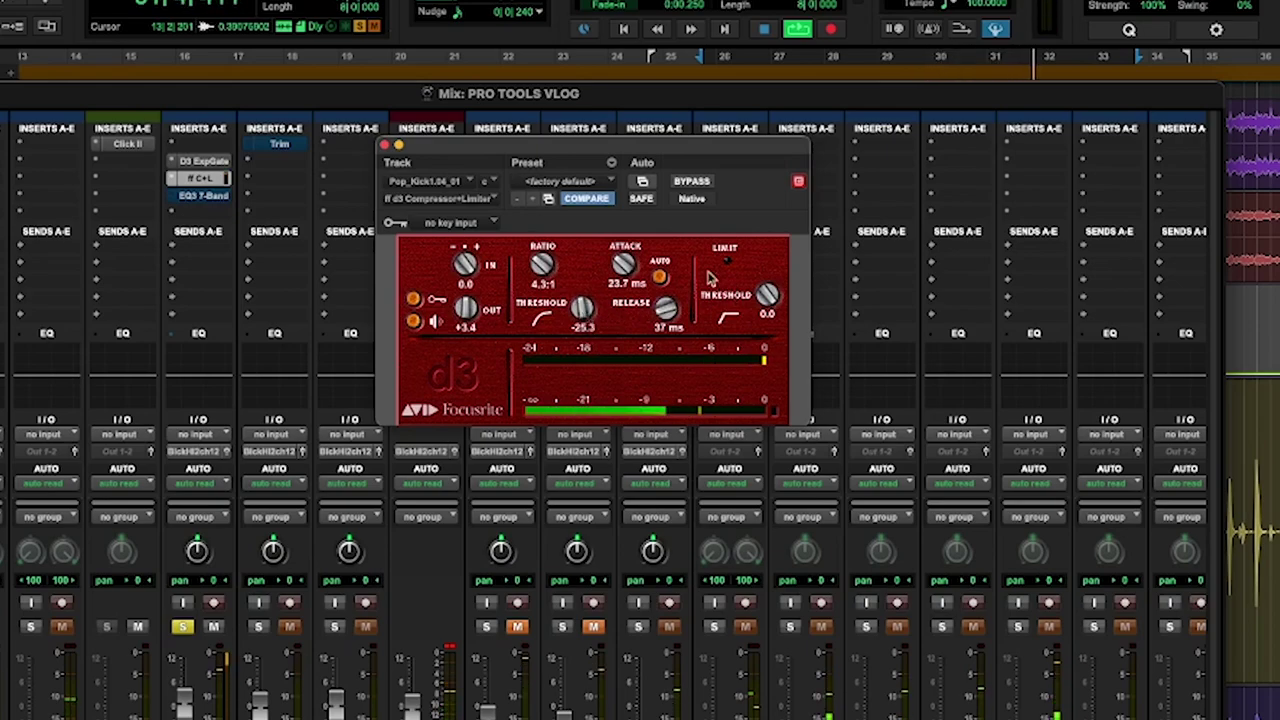
Reopen Kick 1's Expander/Gate and raise its threshold to about -18.7 dB.
click(204, 161)
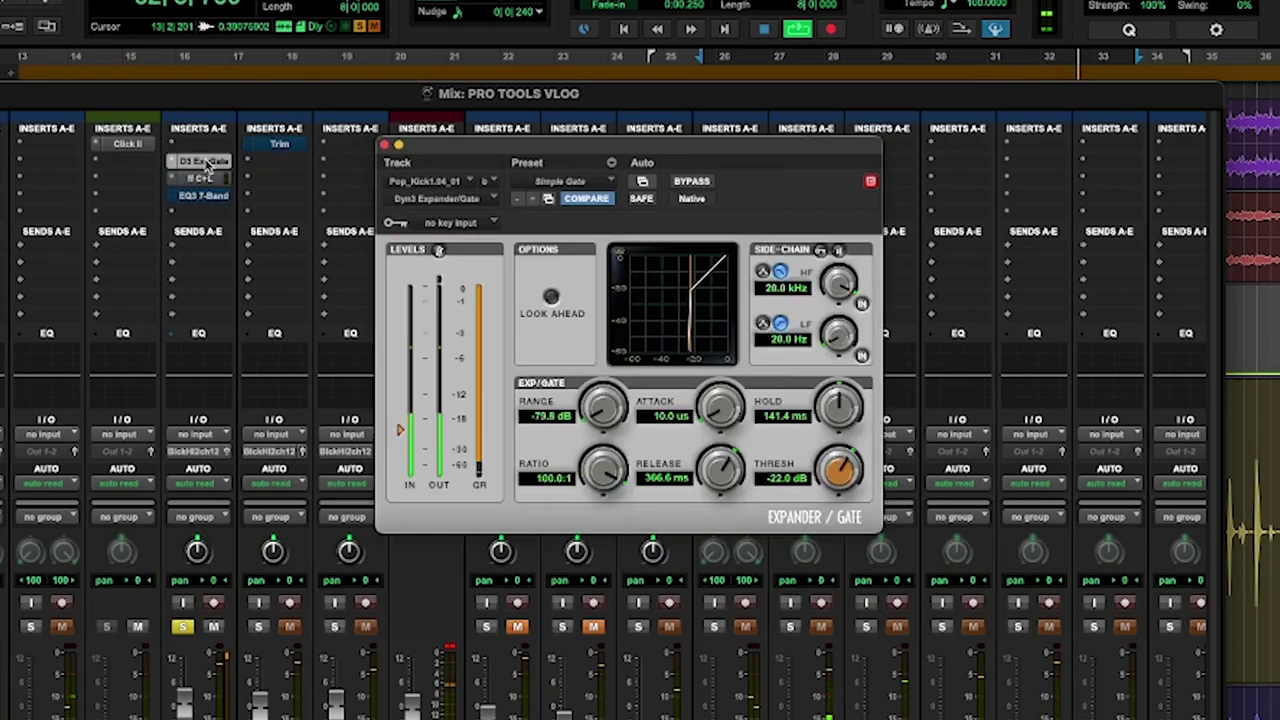
drag(838, 468, 838, 460)
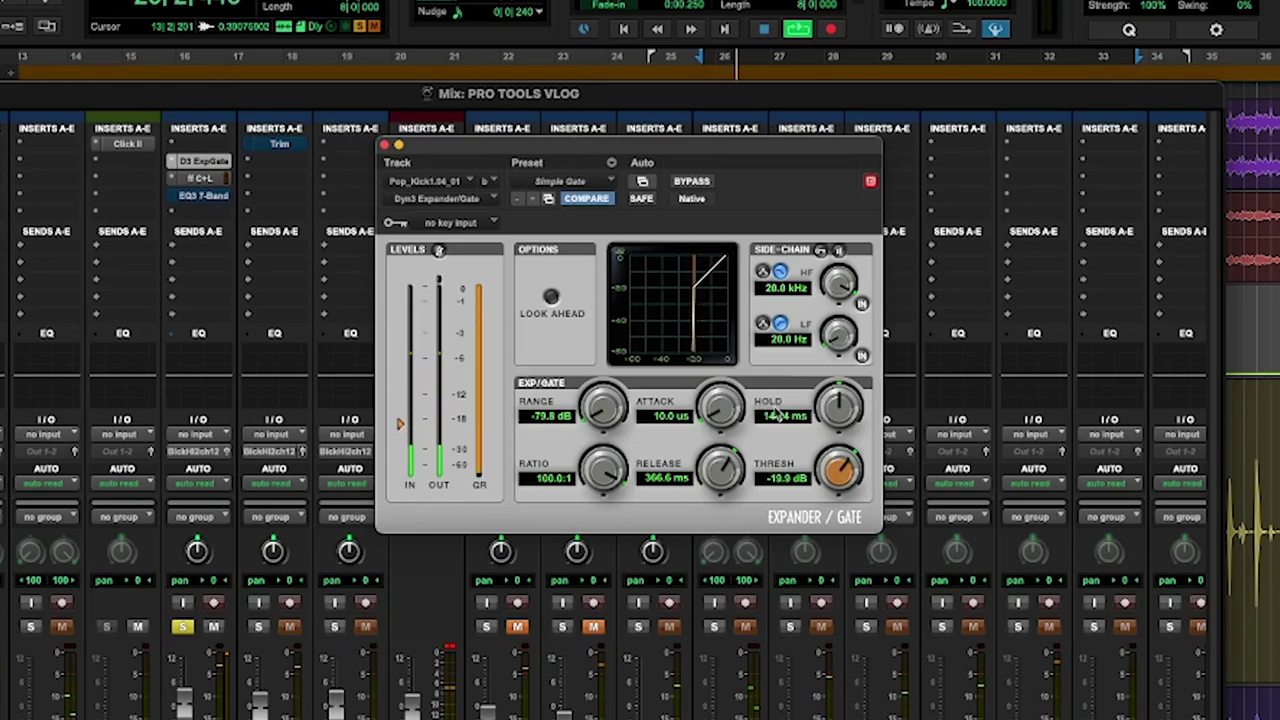
drag(832, 479, 833, 476)
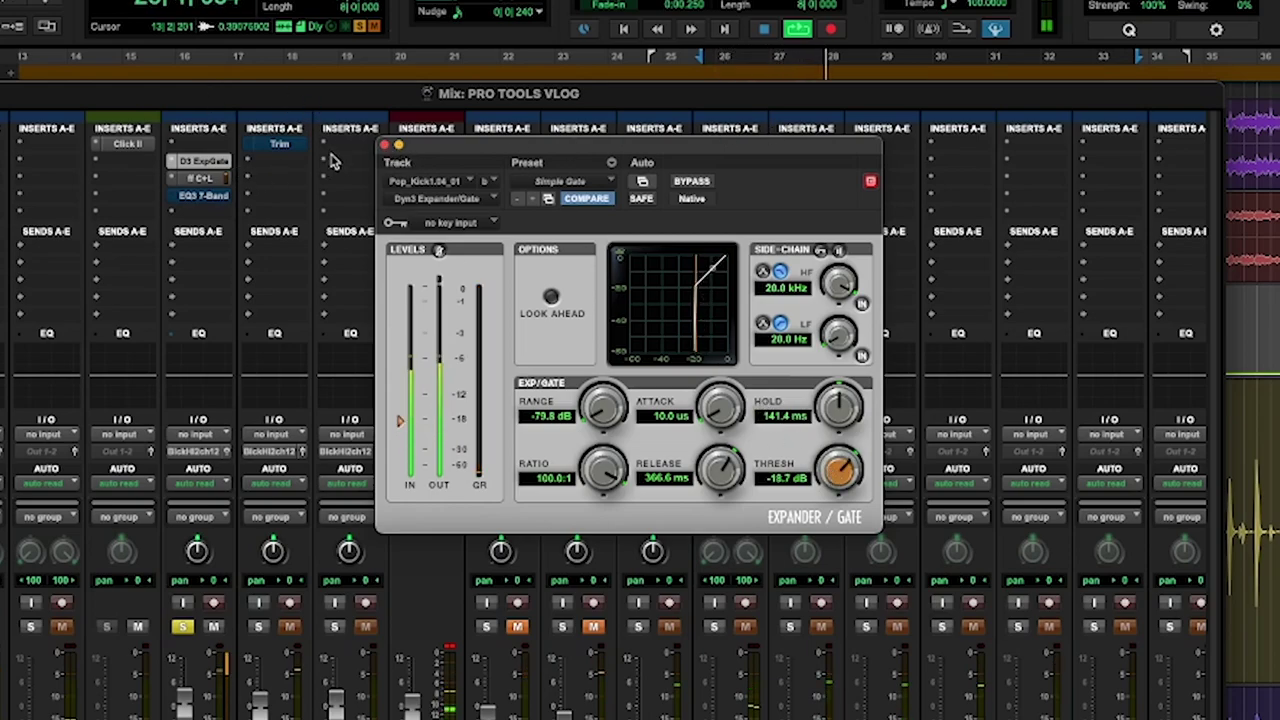
In Kick 1's EQ3 7-Band, set the LF band to 32.2 Hz and enable the LMF band with Q 1.23, 73.7 Hz and 5.8 dB gain.
click(203, 196)
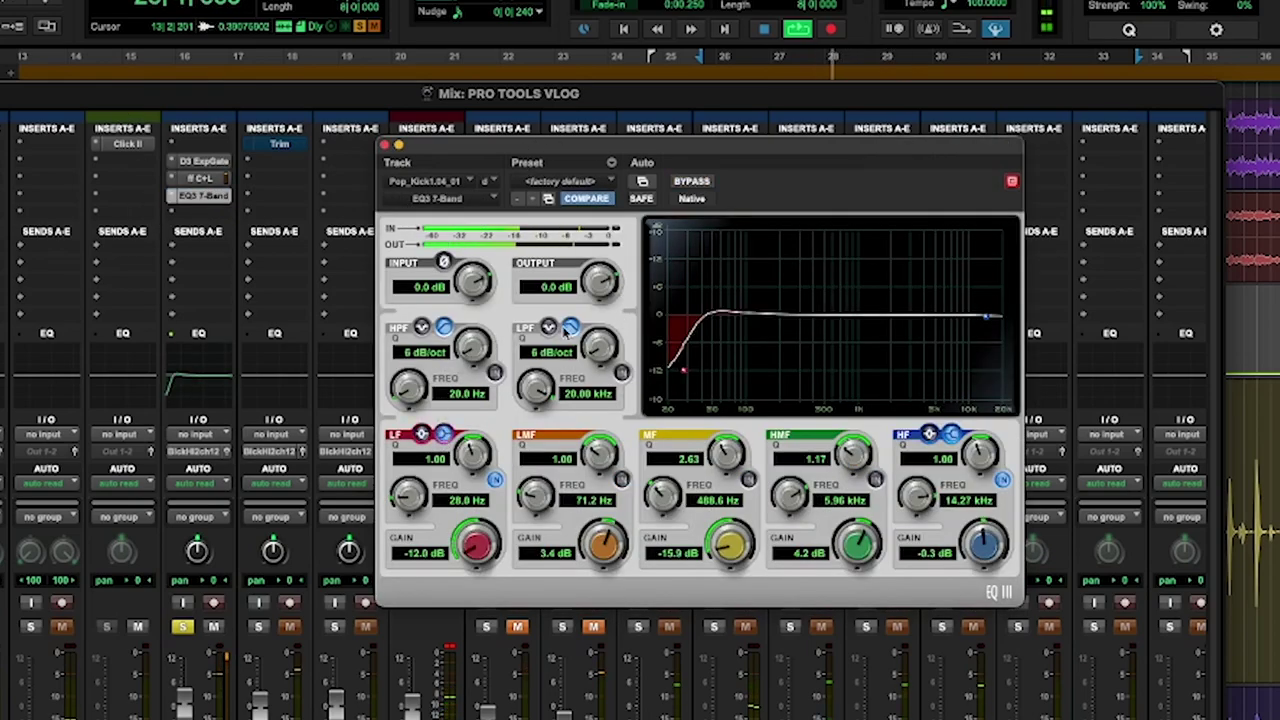
drag(678, 385, 690, 385)
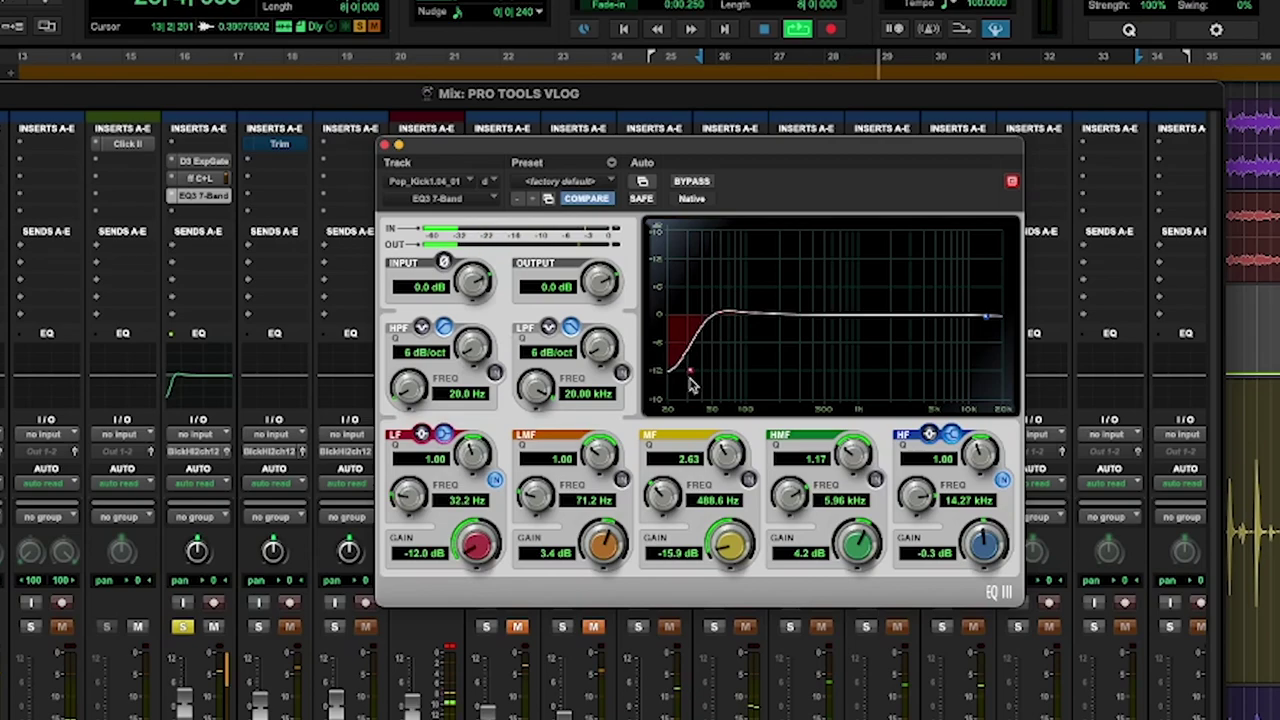
click(621, 480)
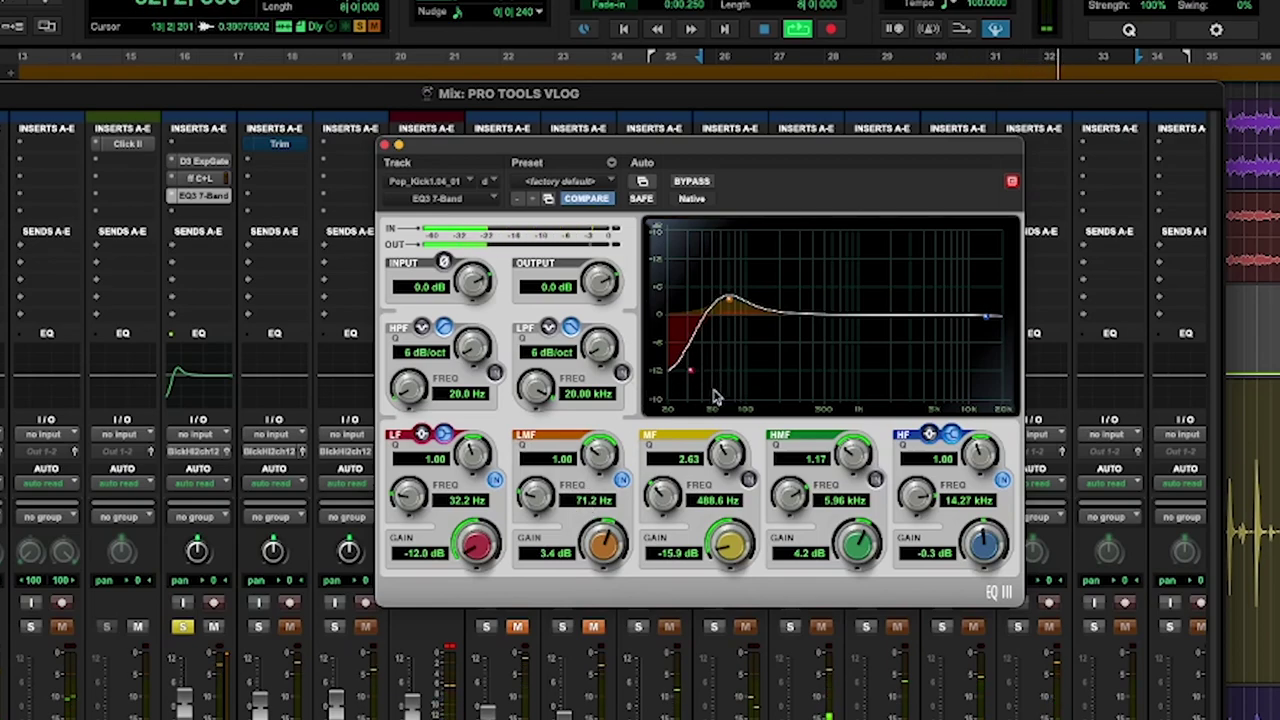
drag(591, 452, 590, 447)
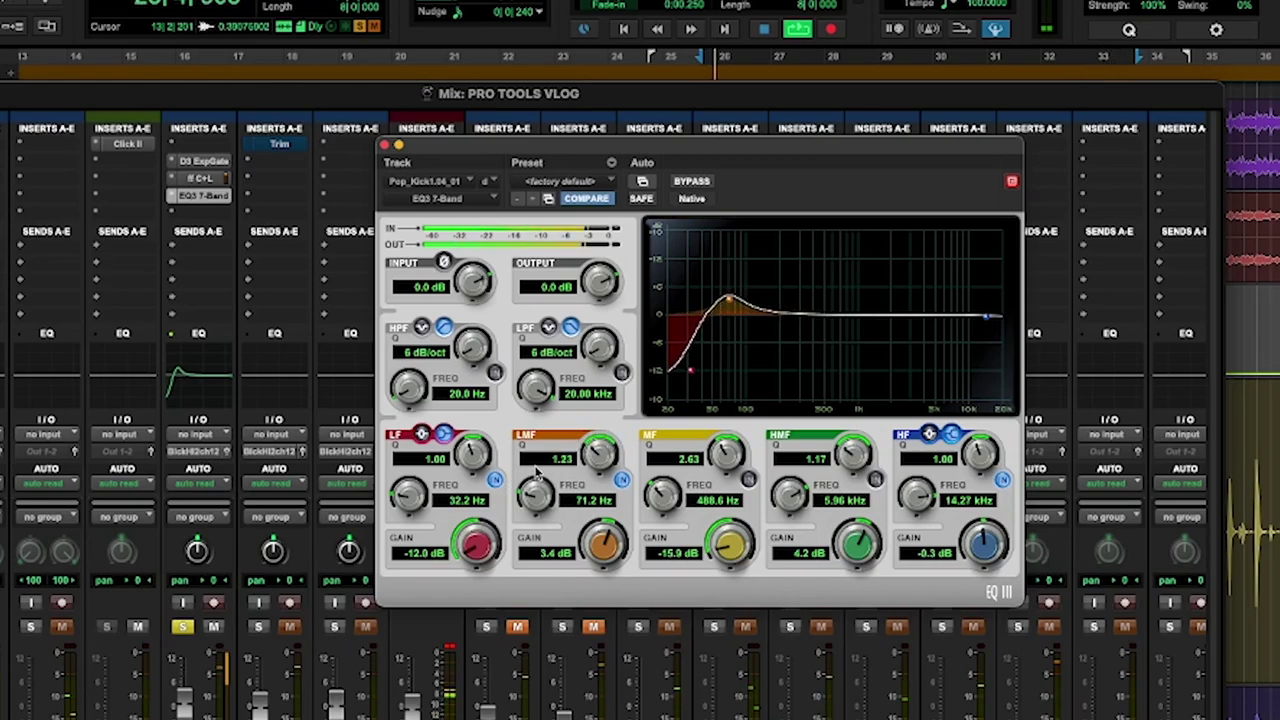
scroll(528, 488, up, 3)
scroll(526, 488, down, 2)
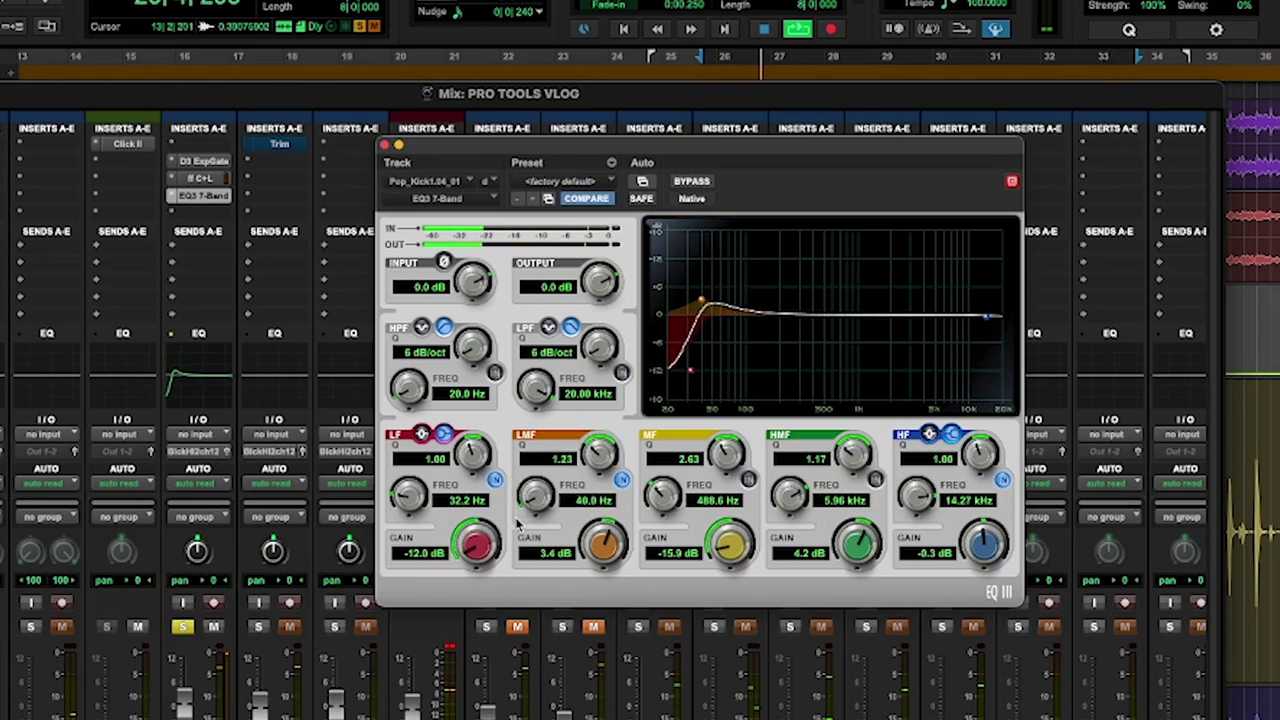
scroll(600, 545, up, 8)
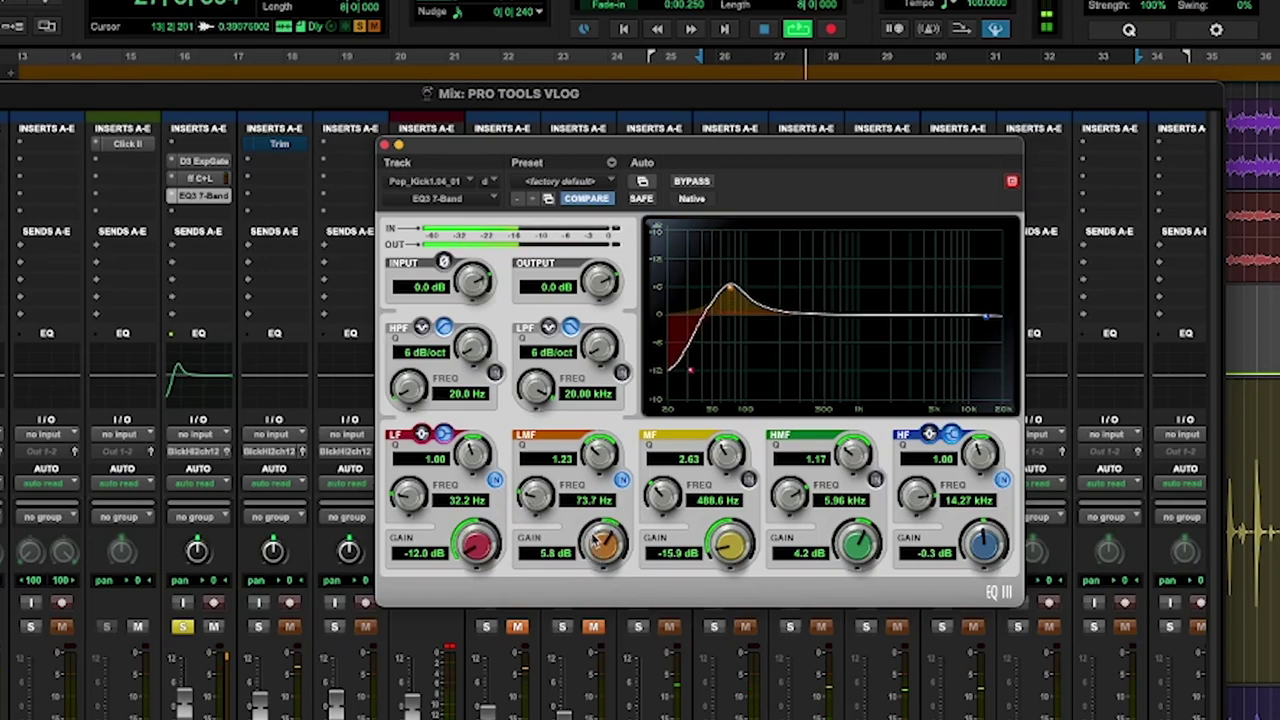
Refine the LMF band of Kick 1's EQ to 71.4 Hz, Q 0.52 and 2.5 dB gain.
scroll(533, 490, up, 3)
drag(533, 490, 495, 537)
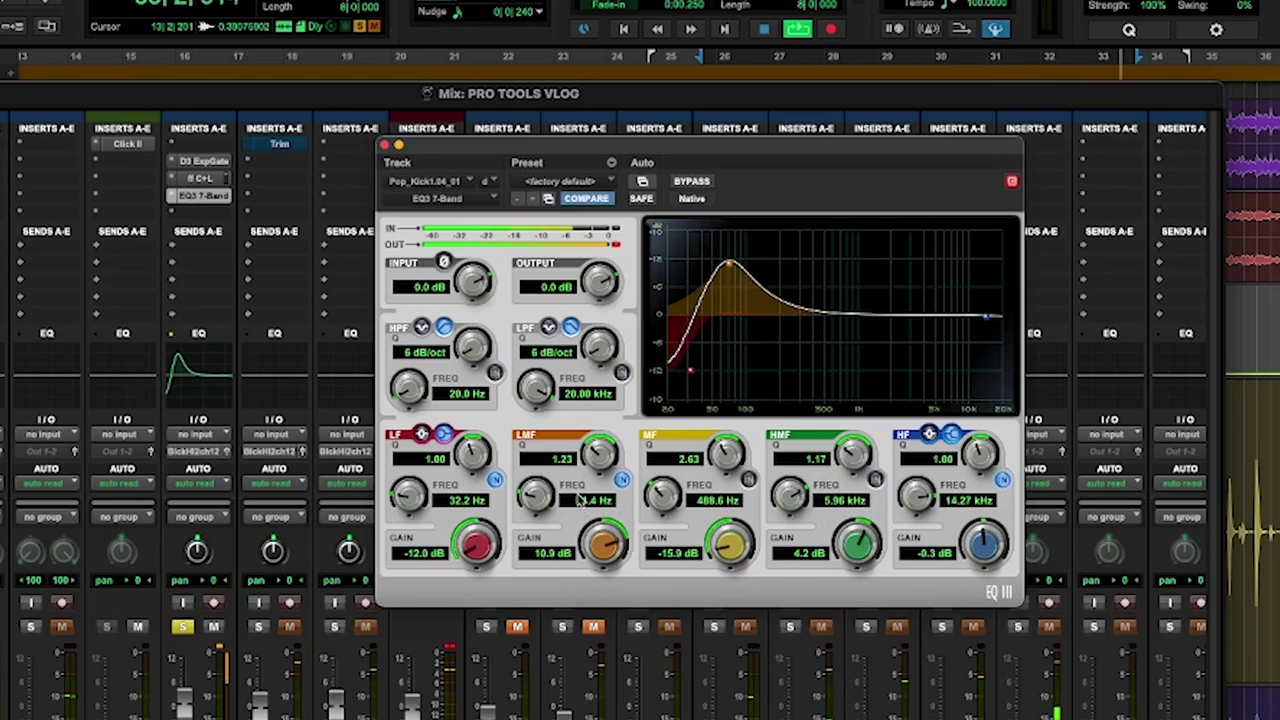
drag(600, 563, 586, 585)
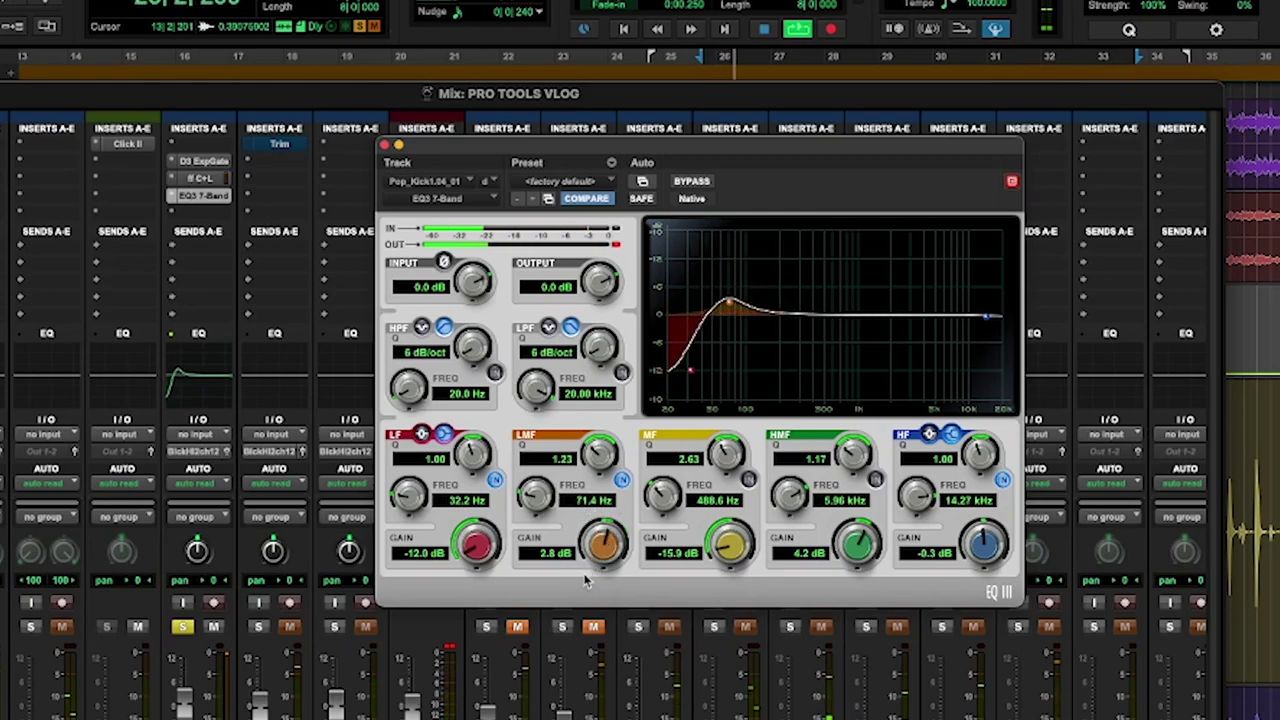
drag(598, 458, 600, 570)
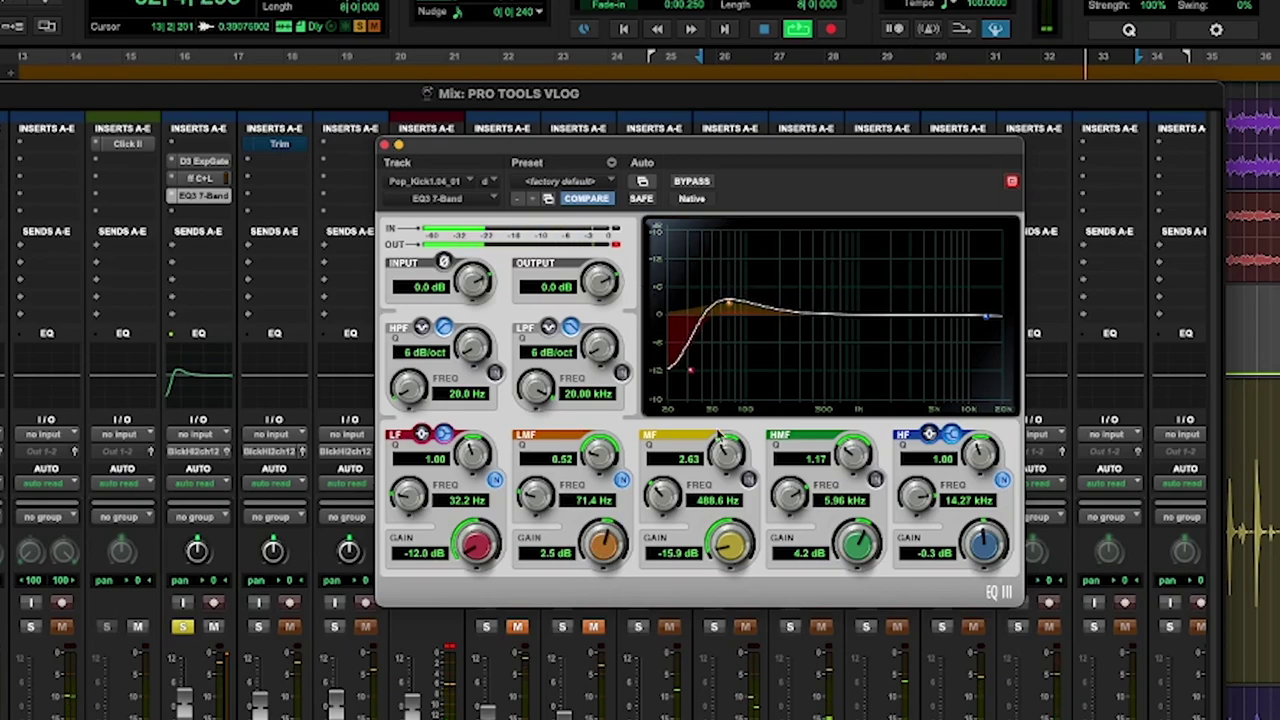
Enable the MF band of Kick 1's EQ and set it to 498.4 Hz, Q 3.67 and -16.1 dB gain.
click(748, 481)
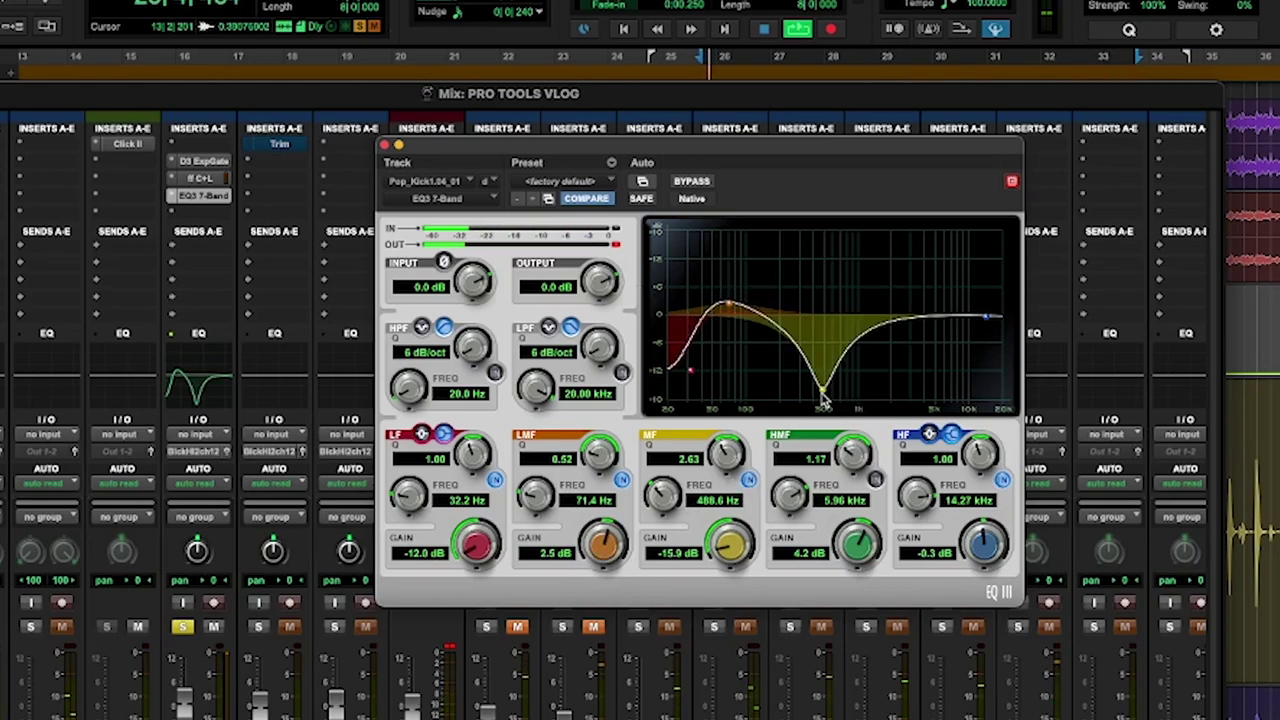
drag(822, 392, 823, 253)
drag(825, 255, 826, 398)
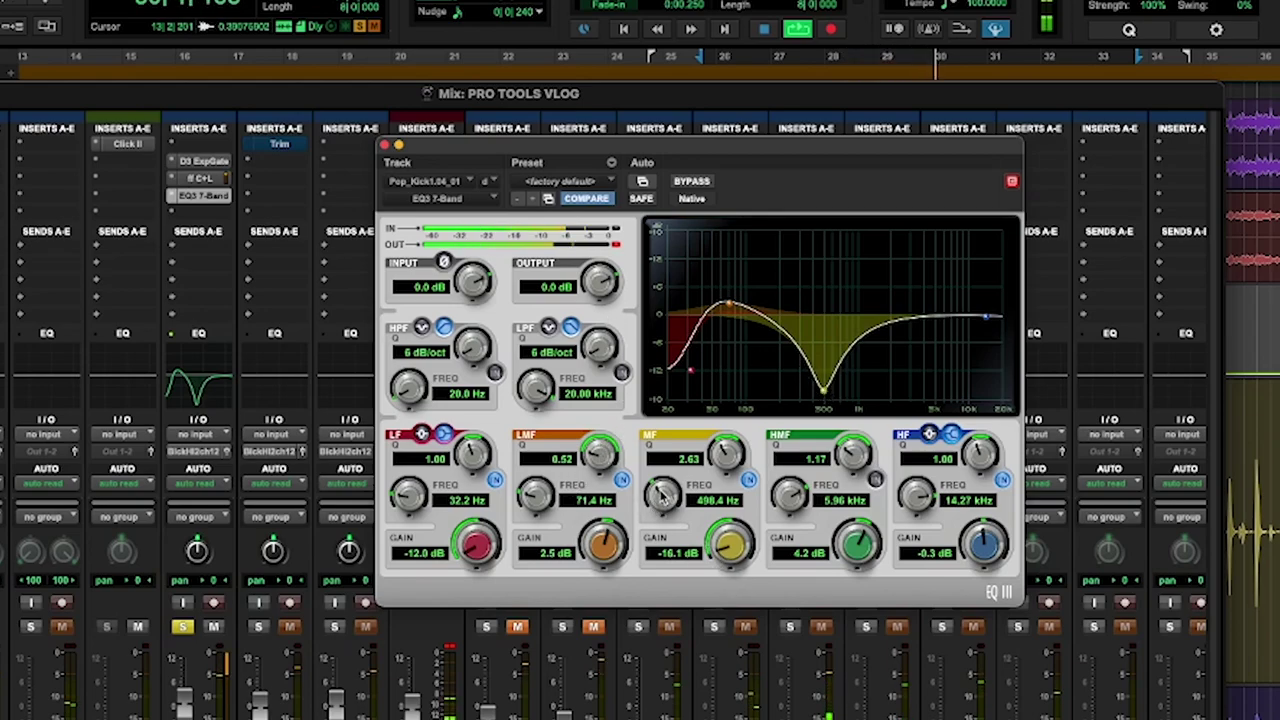
mouse_move(722, 452)
mouse_down()
mouse_move(722, 430)
mouse_move(722, 475)
mouse_move(742, 405)
mouse_move(706, 440)
mouse_up()
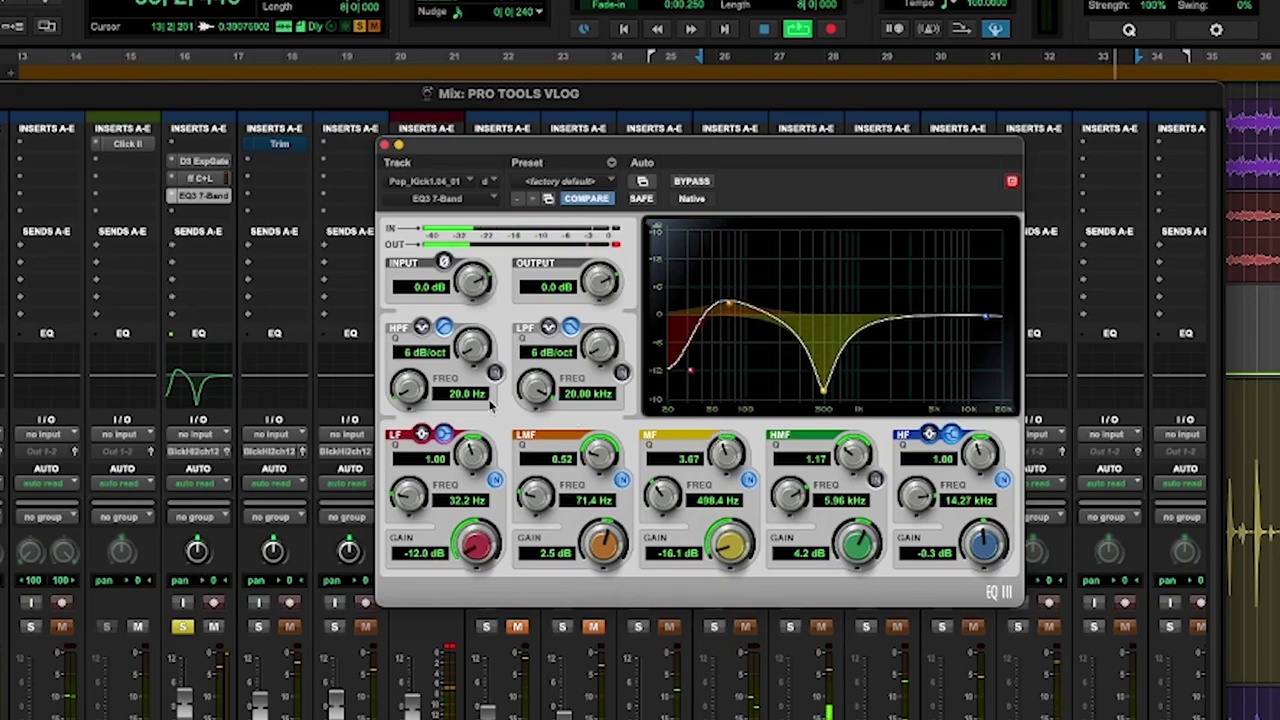
Enable the HMF band of Kick 1's EQ and set it to 5.96 kHz, Q 1.20 and 3.3 dB gain.
click(875, 481)
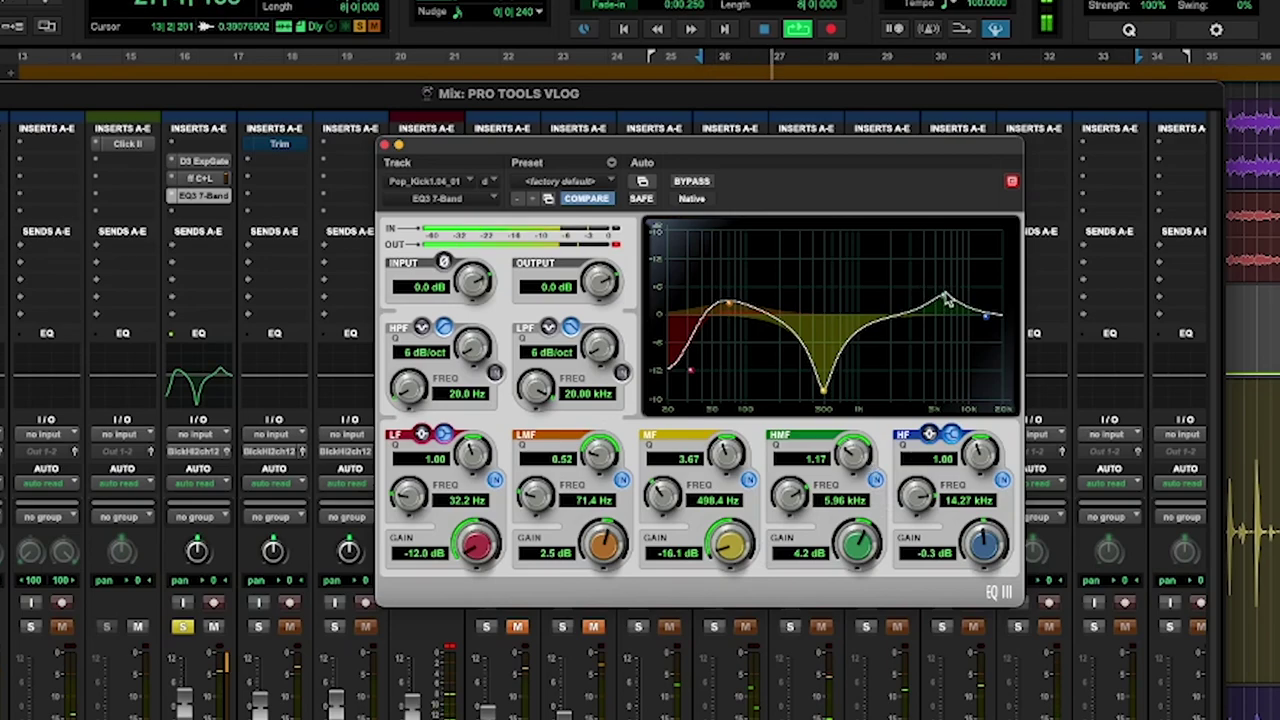
drag(944, 297, 944, 255)
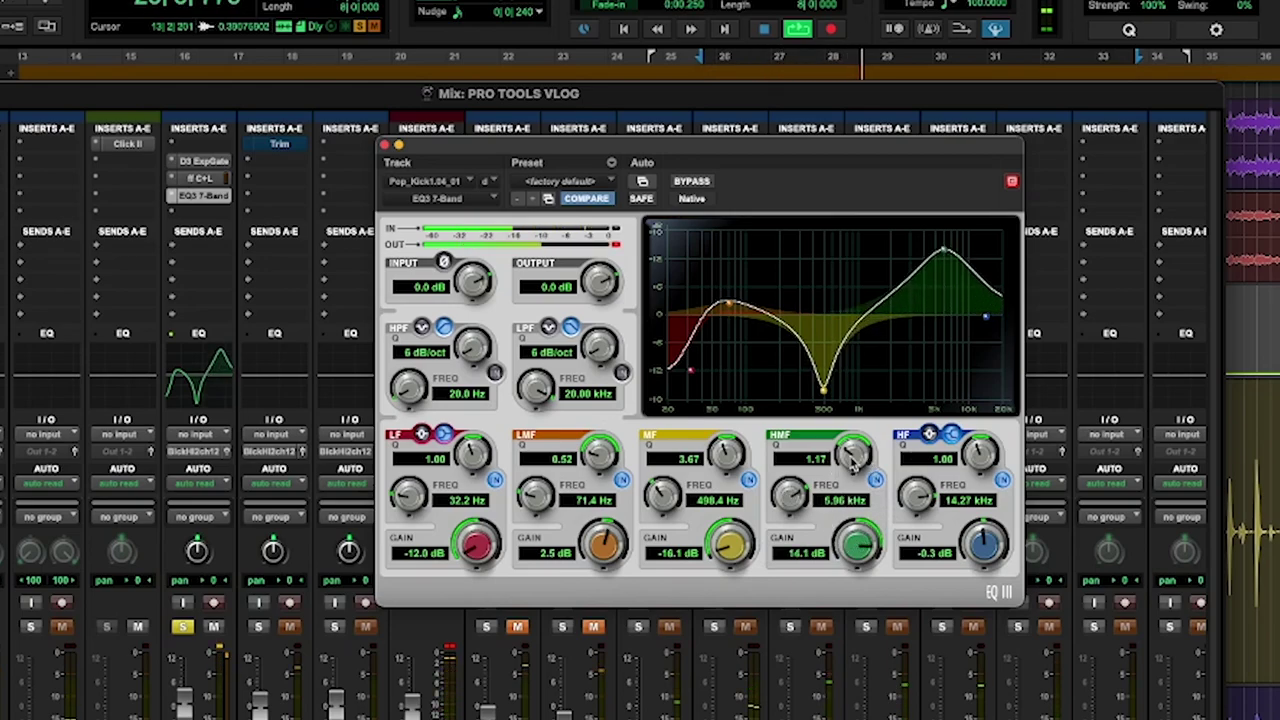
drag(853, 455, 851, 395)
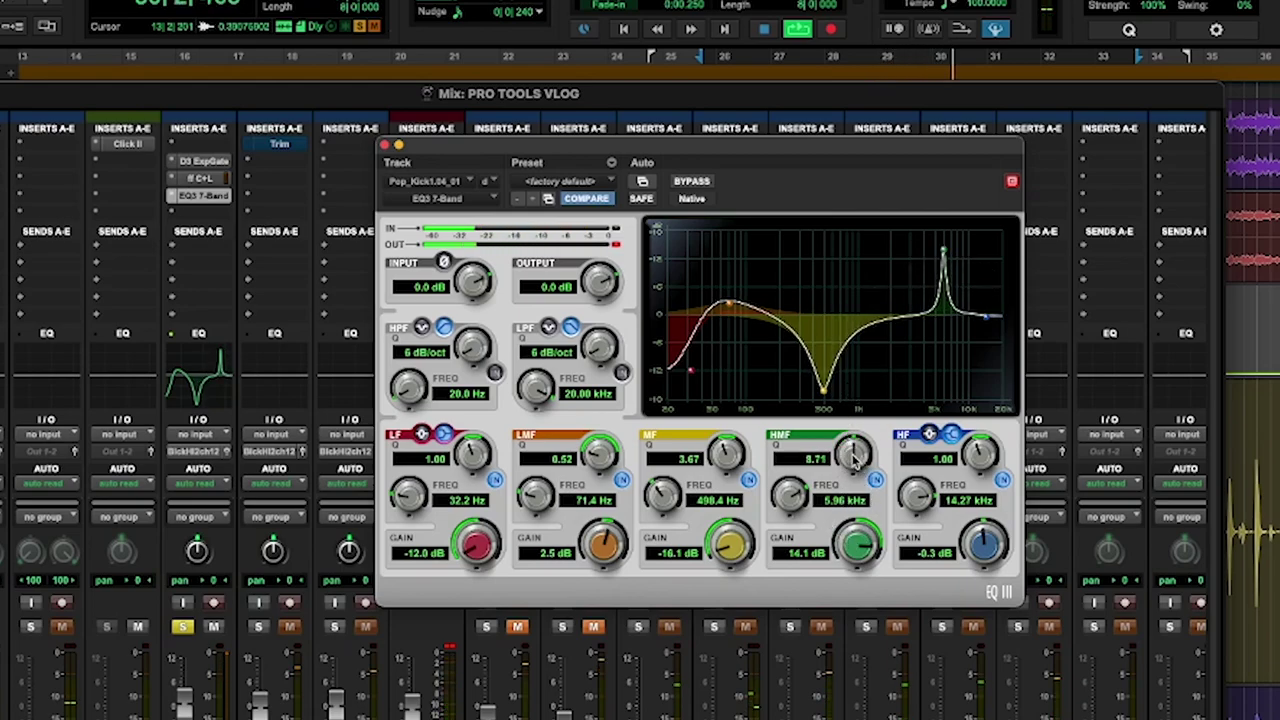
mouse_move(853, 456)
mouse_down()
mouse_move(852, 485)
mouse_move(852, 452)
mouse_up()
mouse_move(776, 505)
mouse_down()
mouse_move(781, 575)
mouse_move(790, 509)
mouse_up()
drag(857, 545, 845, 588)
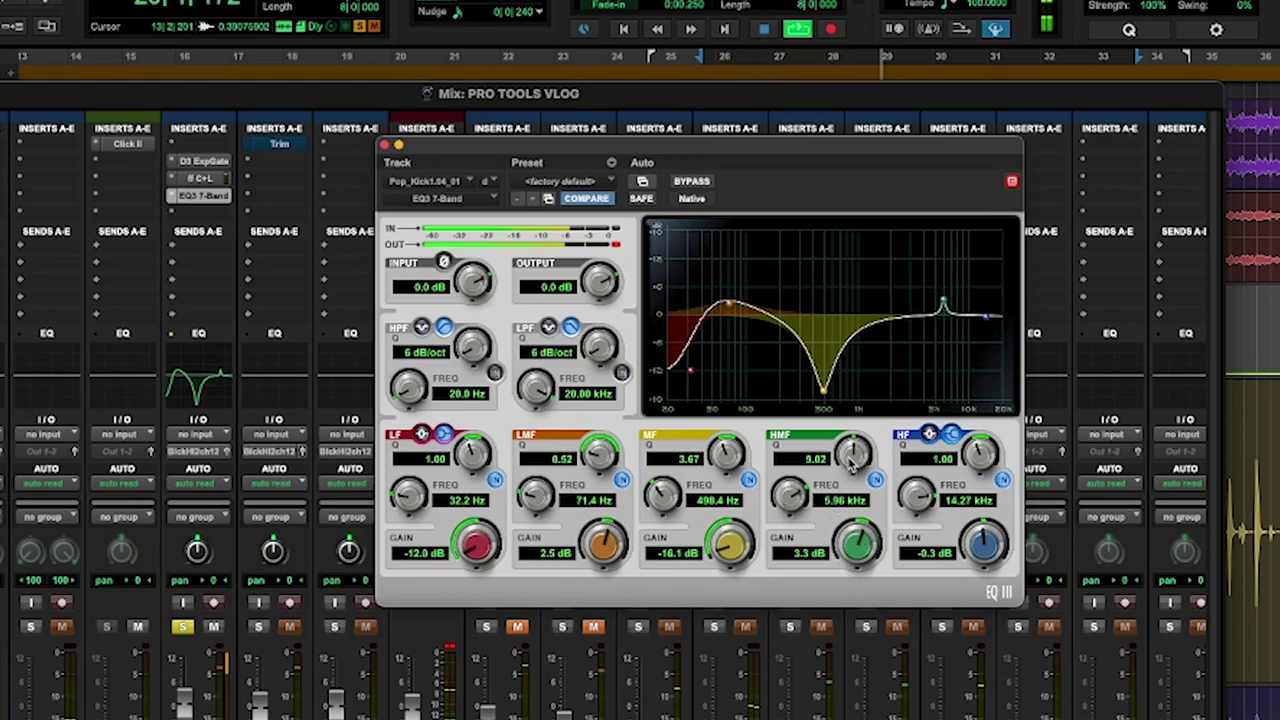
drag(846, 456, 820, 517)
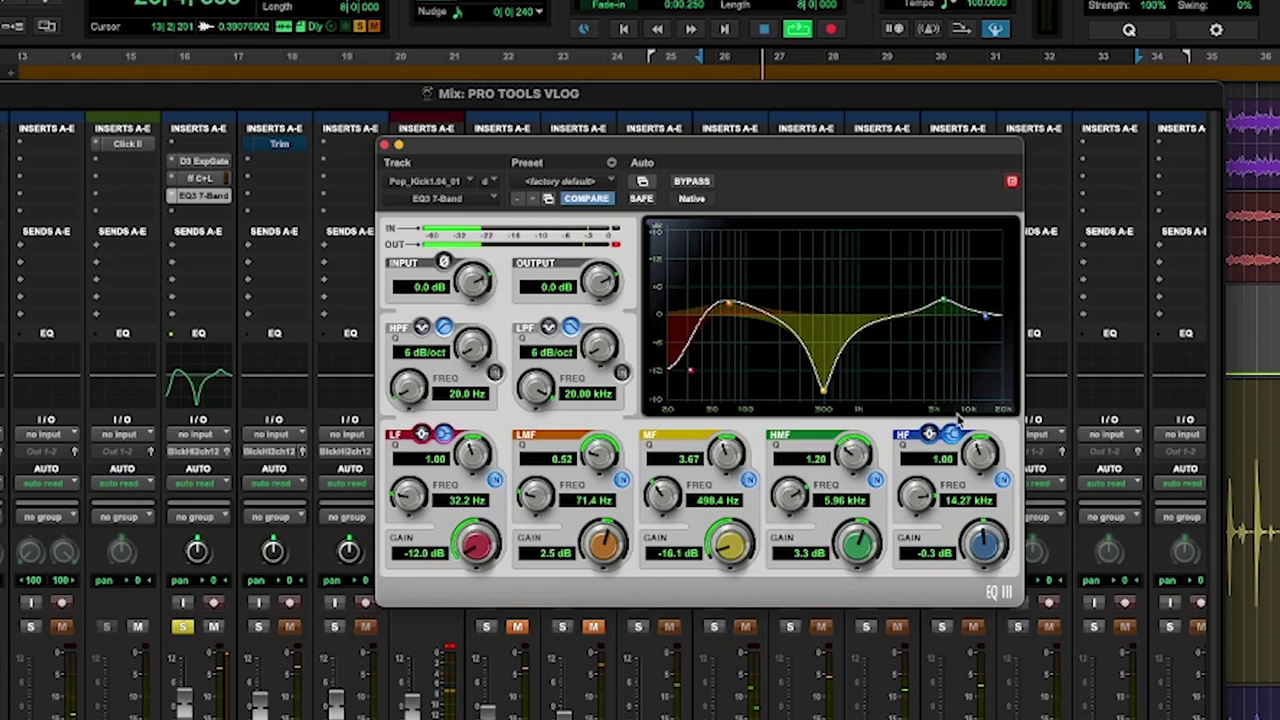
Compare Kick 1 with its gate, compressor and EQ bypassed, reactivating the three inserts one by one.
drag(733, 147, 887, 146)
click(846, 183)
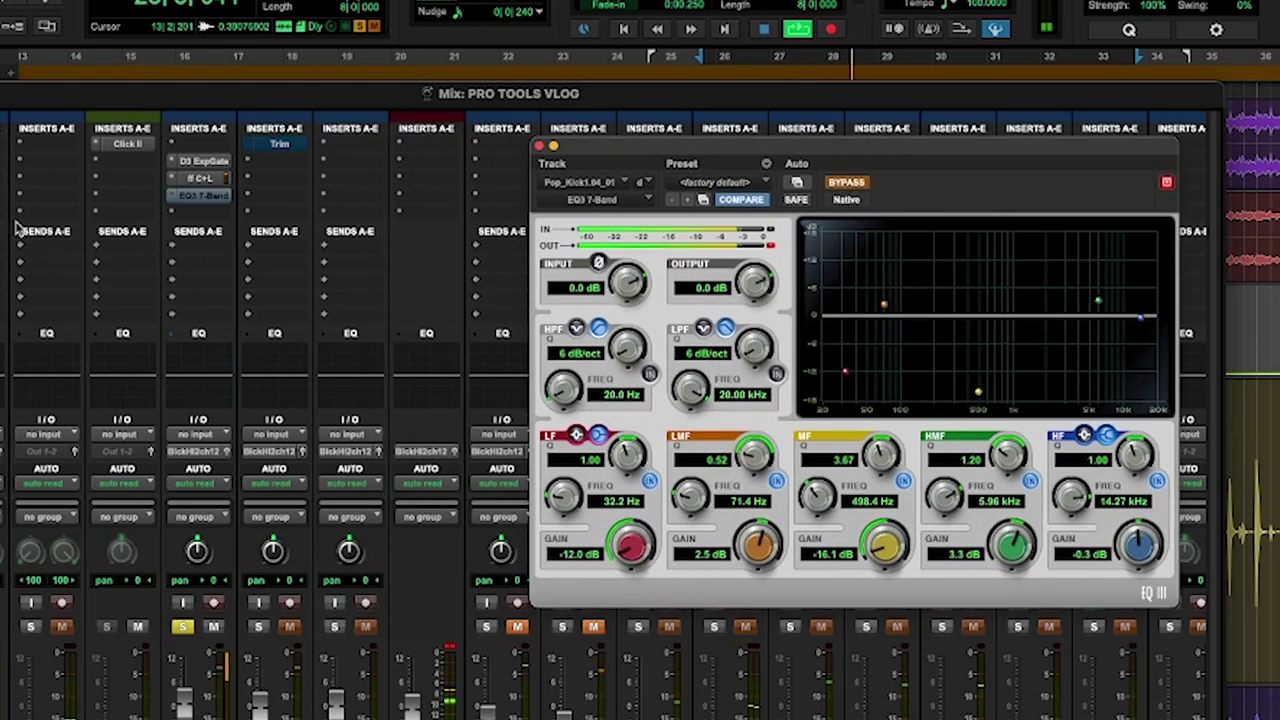
click(201, 191)
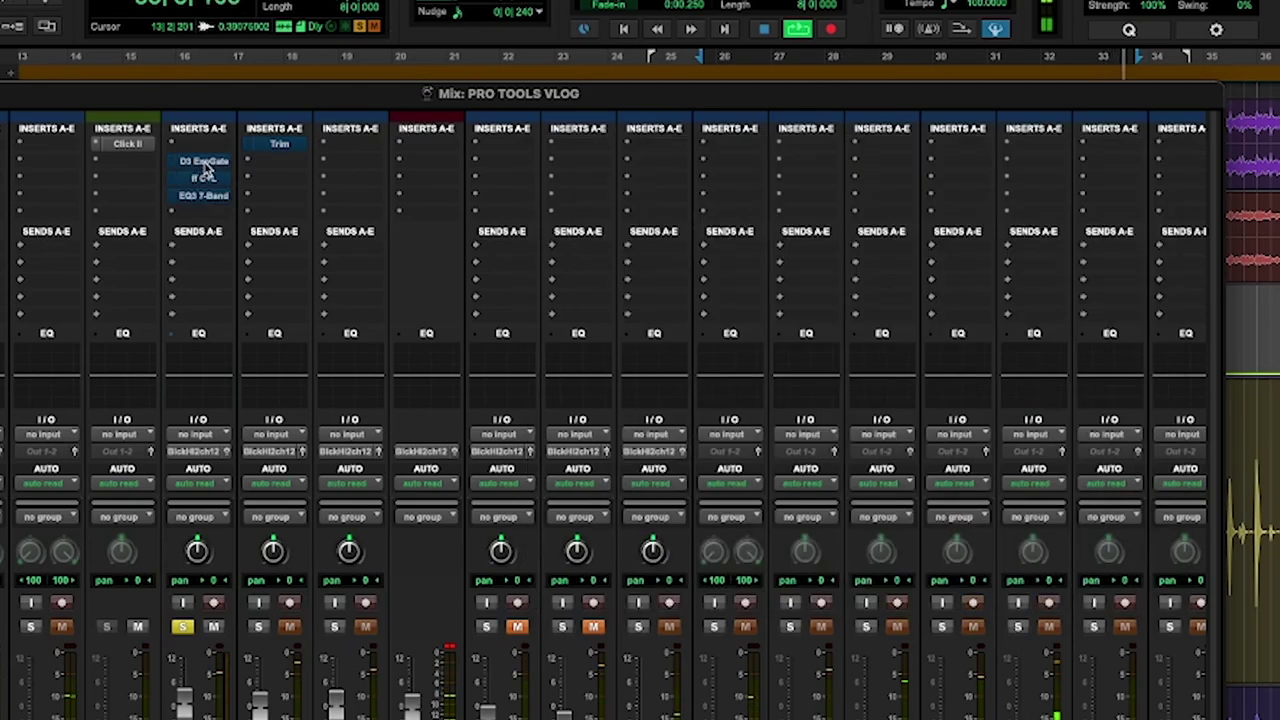
right_click(205, 170)
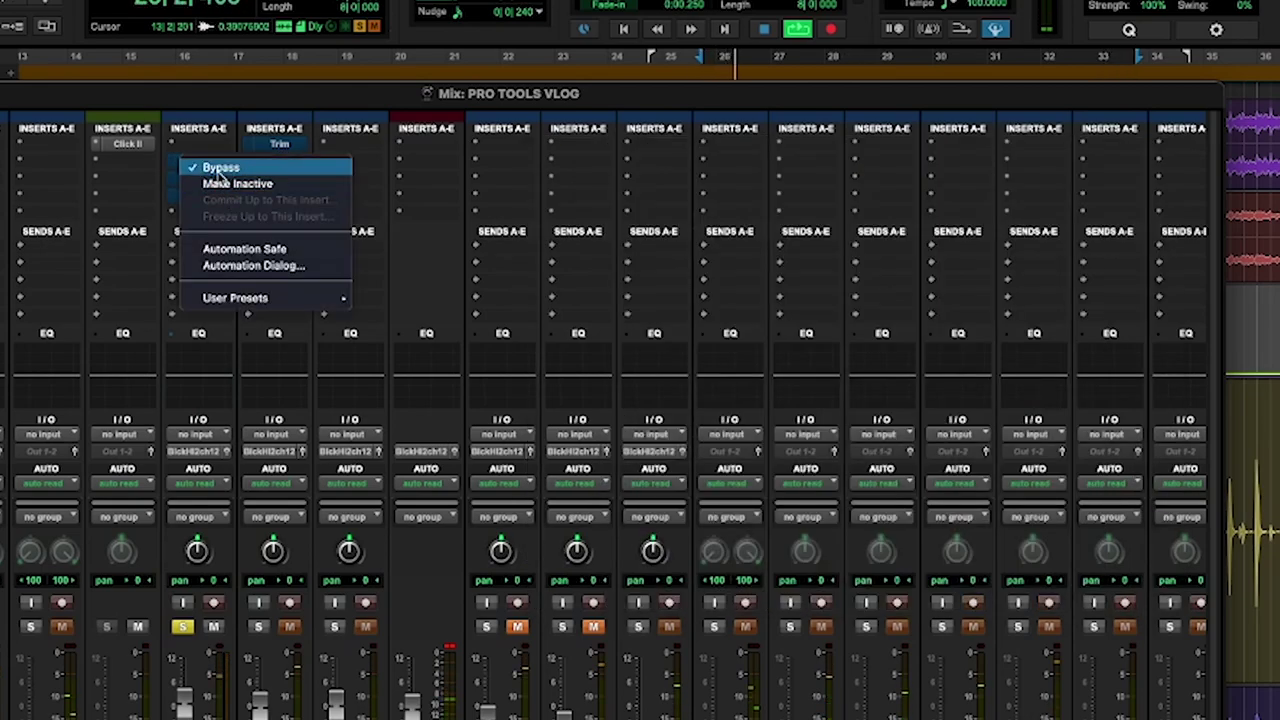
click(217, 170)
right_click(203, 180)
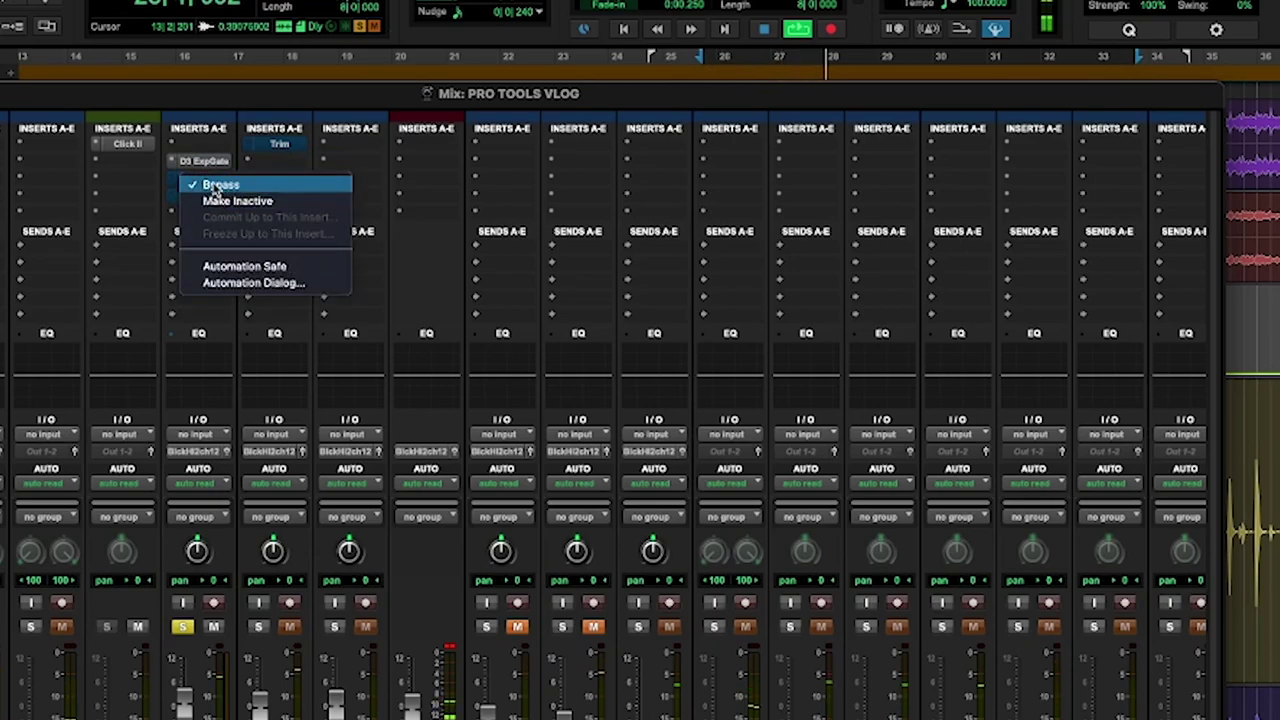
click(216, 186)
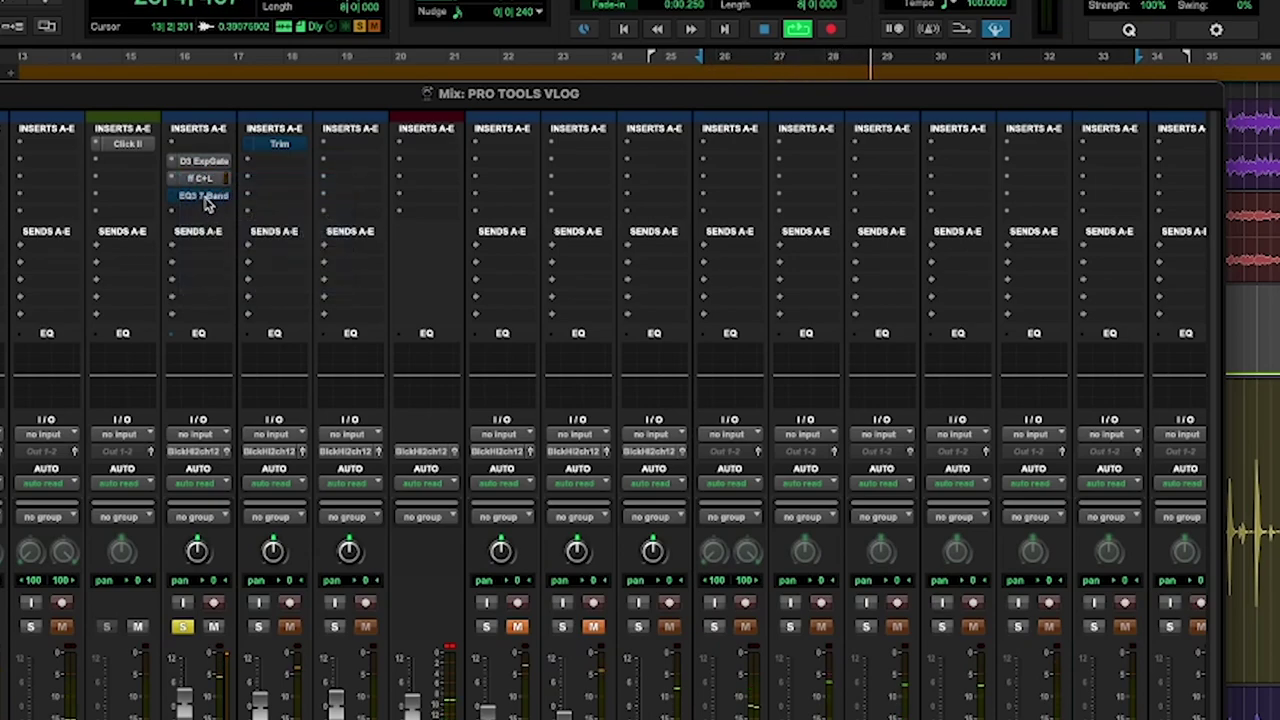
right_click(203, 199)
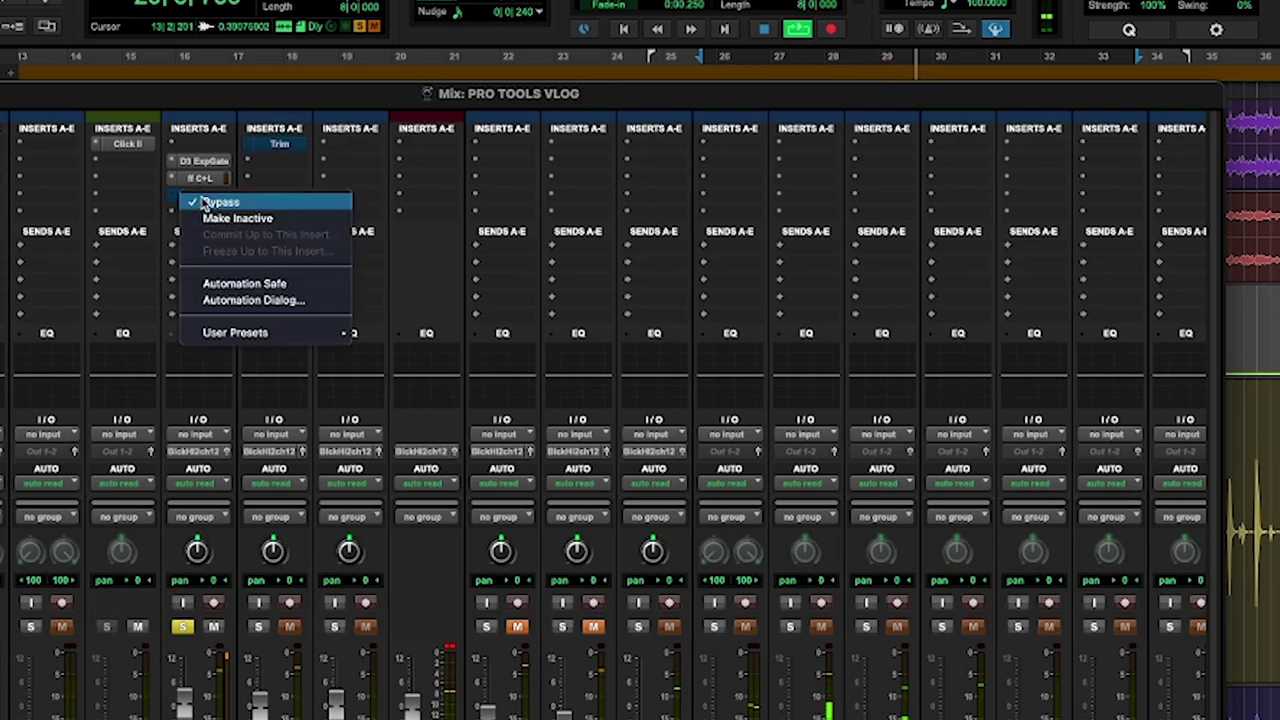
click(218, 203)
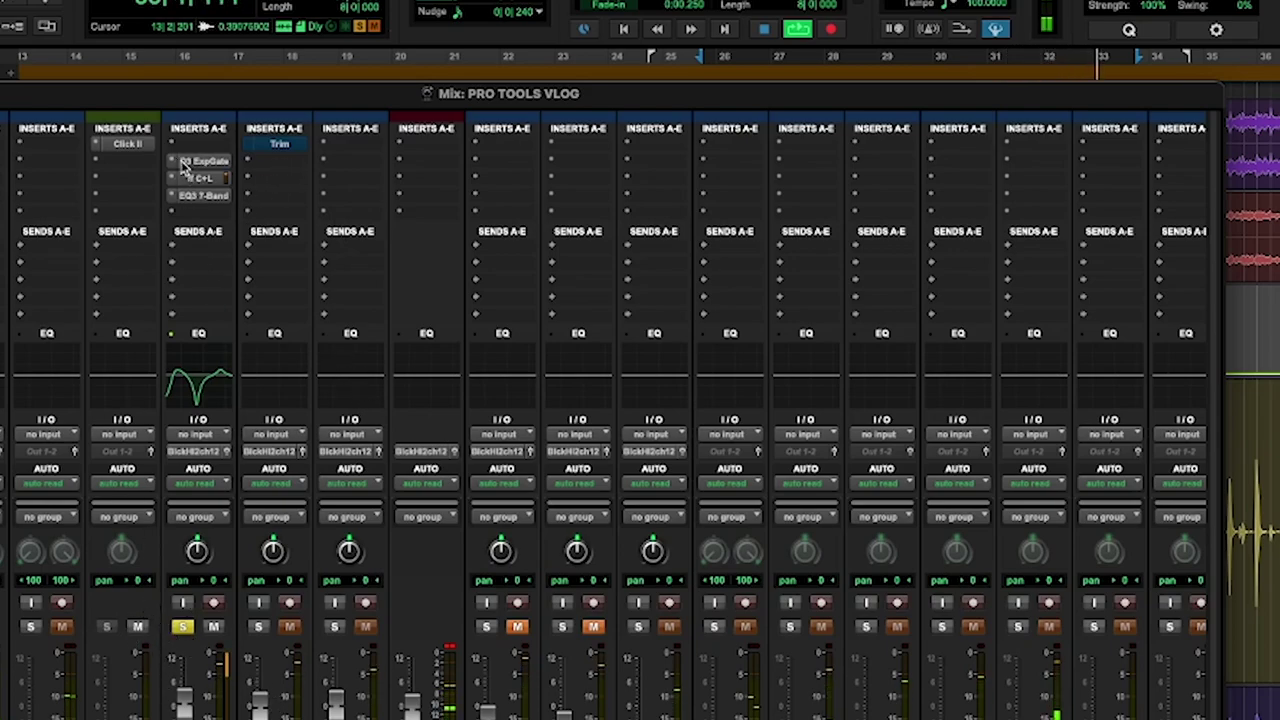
Listen to Kick 2 soloed on its own, bypass all Kick 1 dynamics and EQ inserts, and solo both kicks together.
click(258, 626)
click(183, 627)
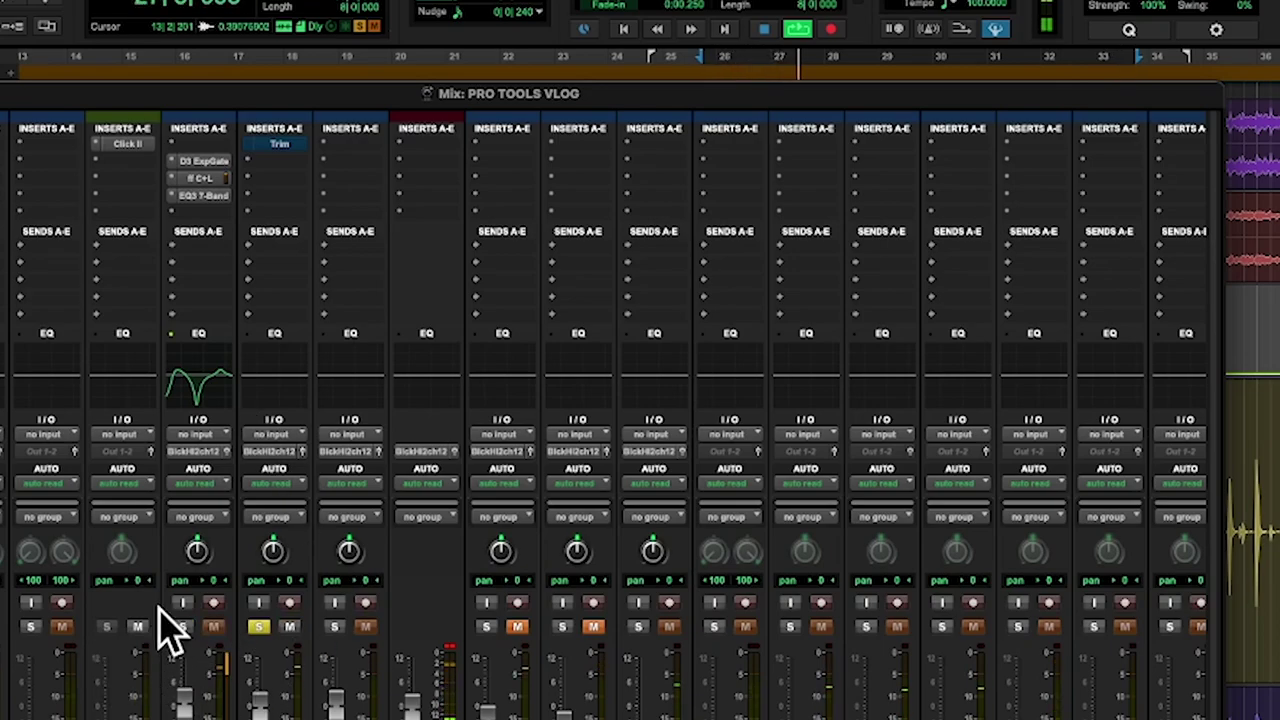
right_click(186, 163)
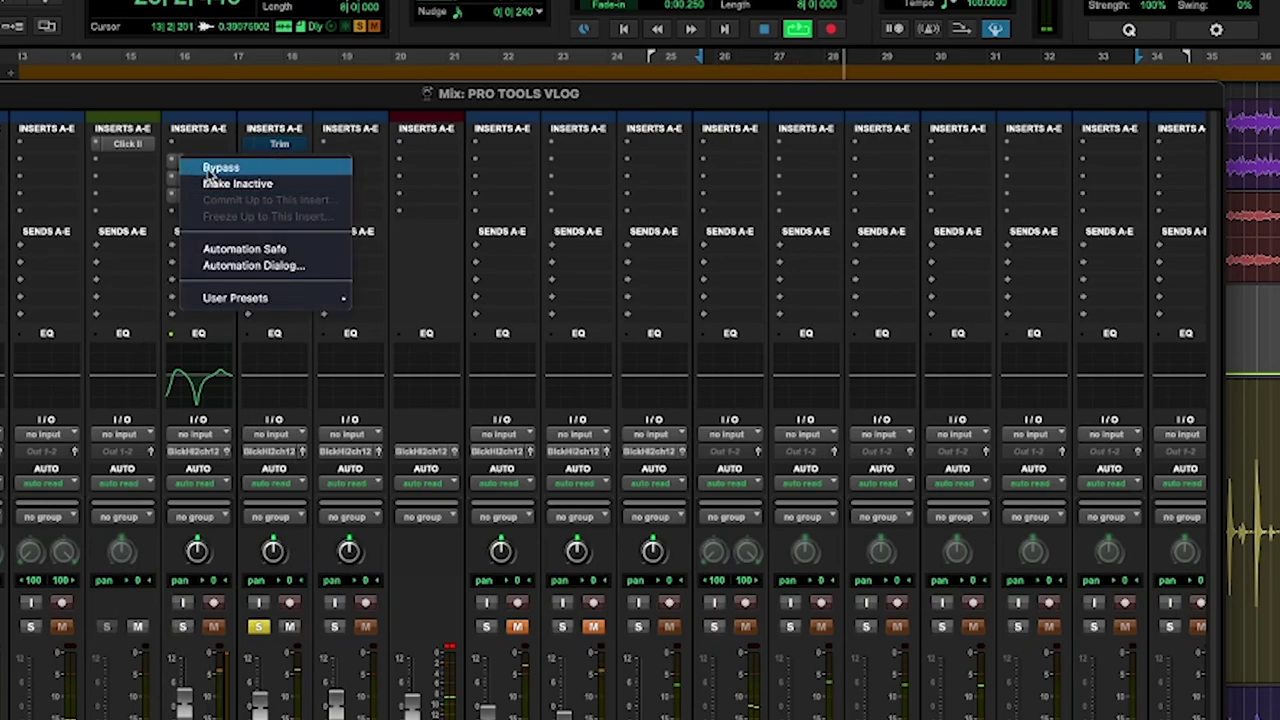
click(207, 171)
right_click(191, 176)
click(205, 185)
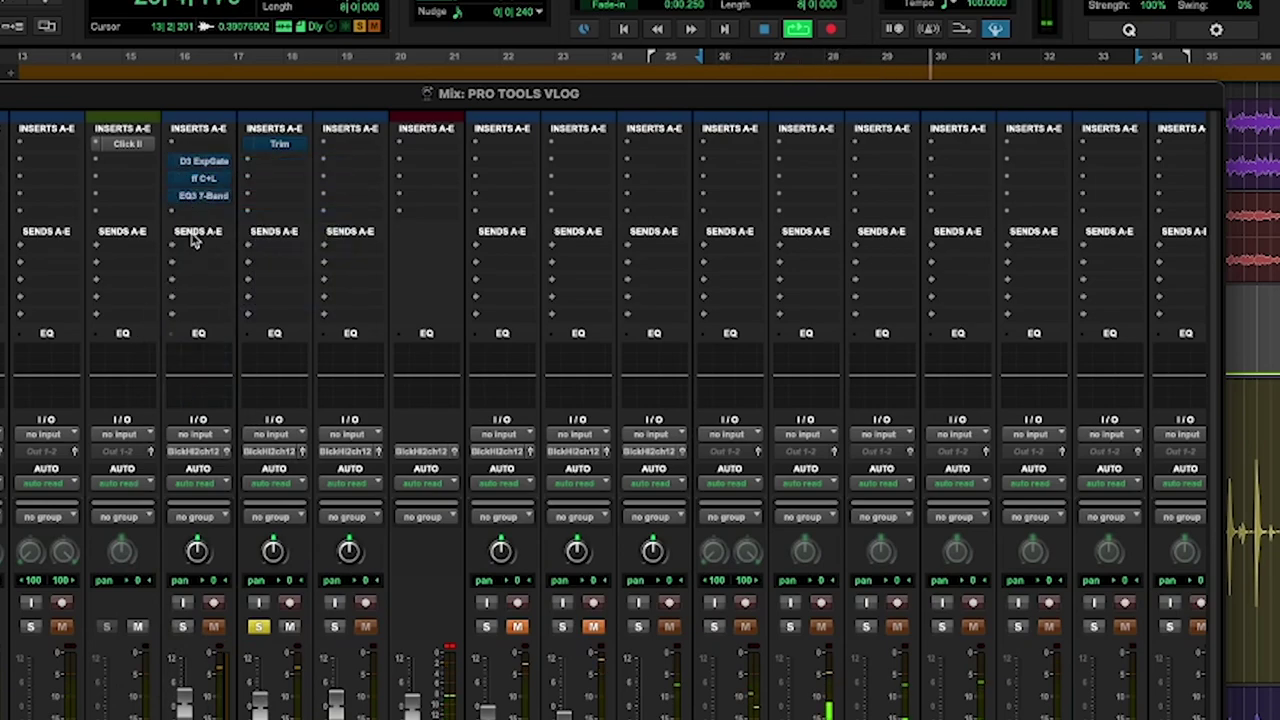
click(182, 627)
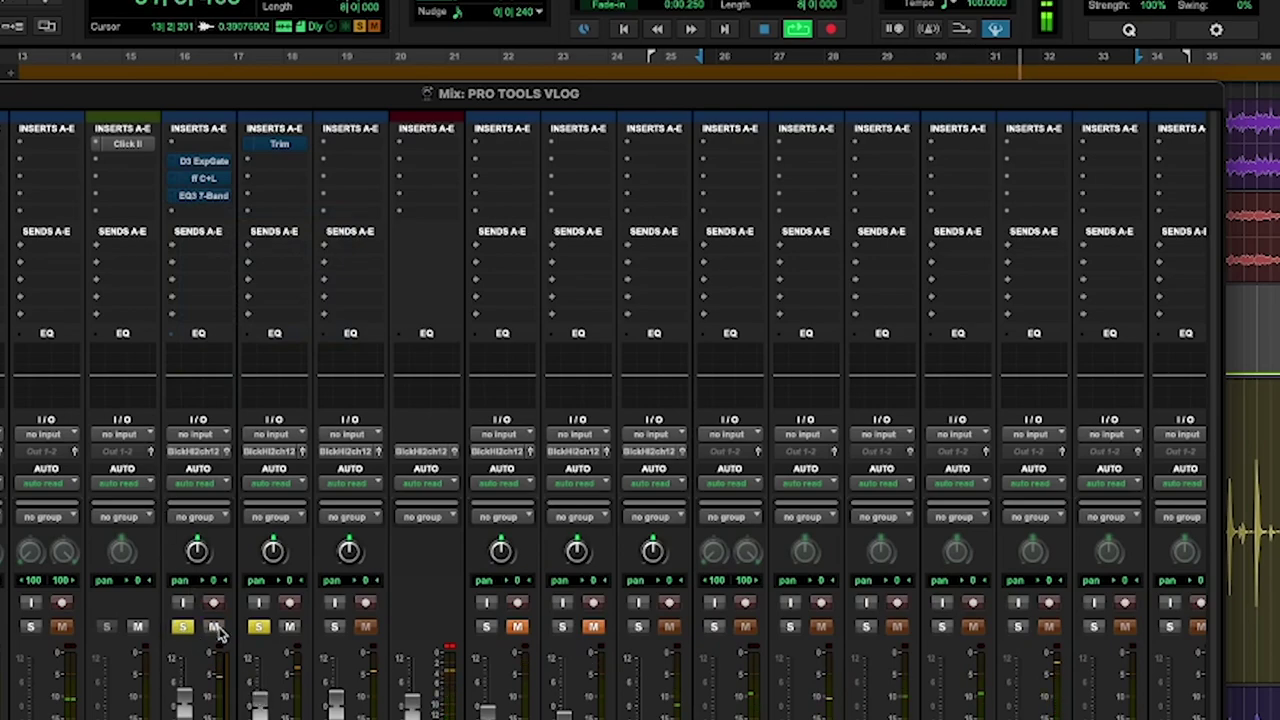
Activate Kick 2's Trim plug-in, compare inverted and normal polarity, leave it normal, and clear the master track's clip indicator.
click(276, 145)
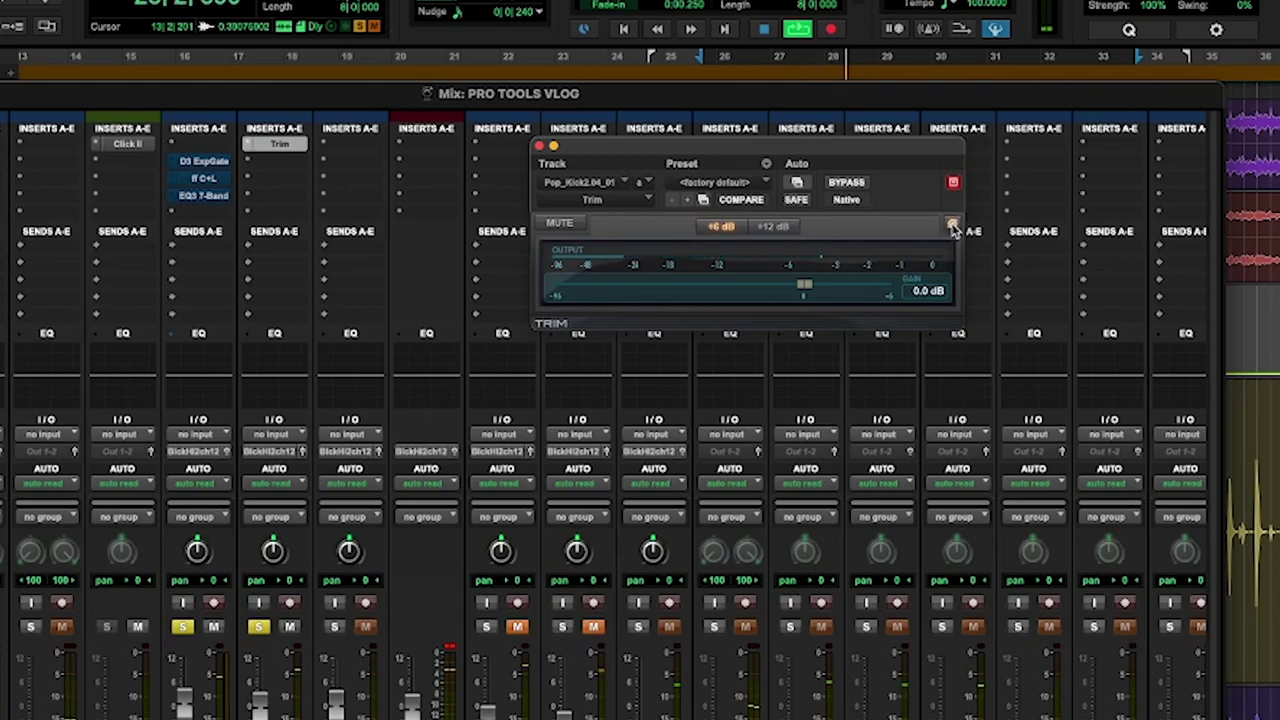
click(953, 226)
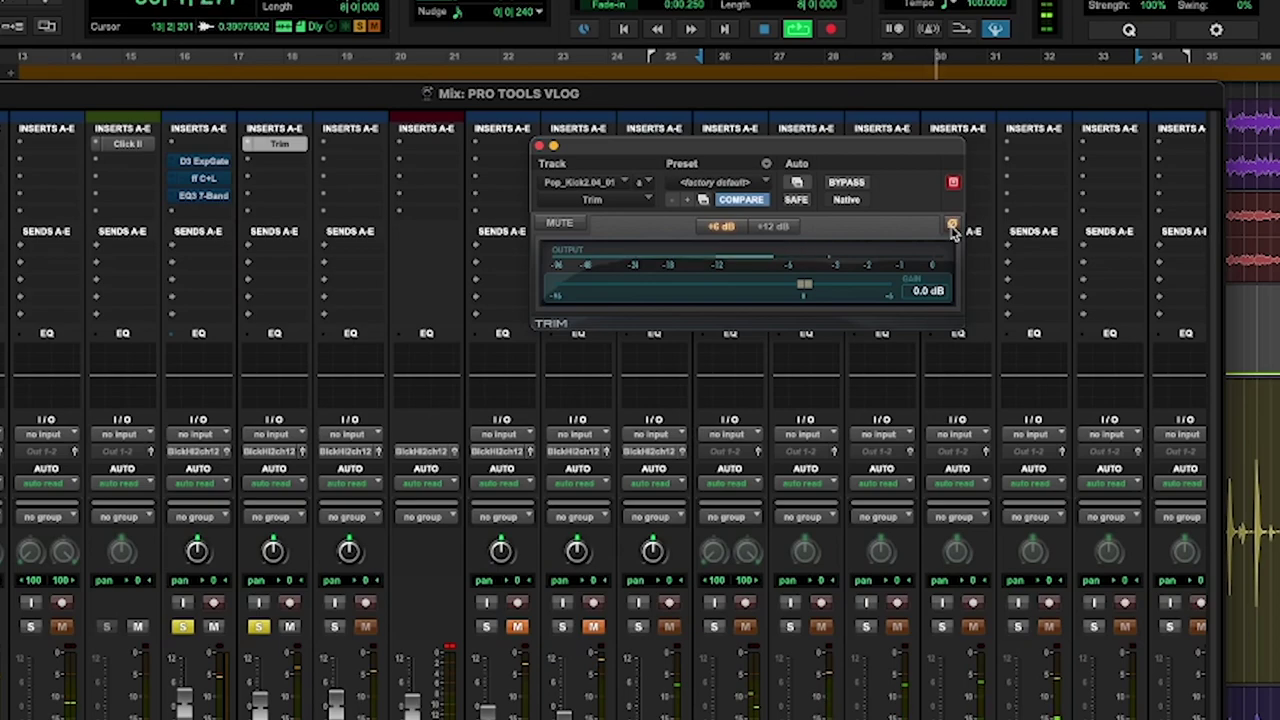
click(952, 224)
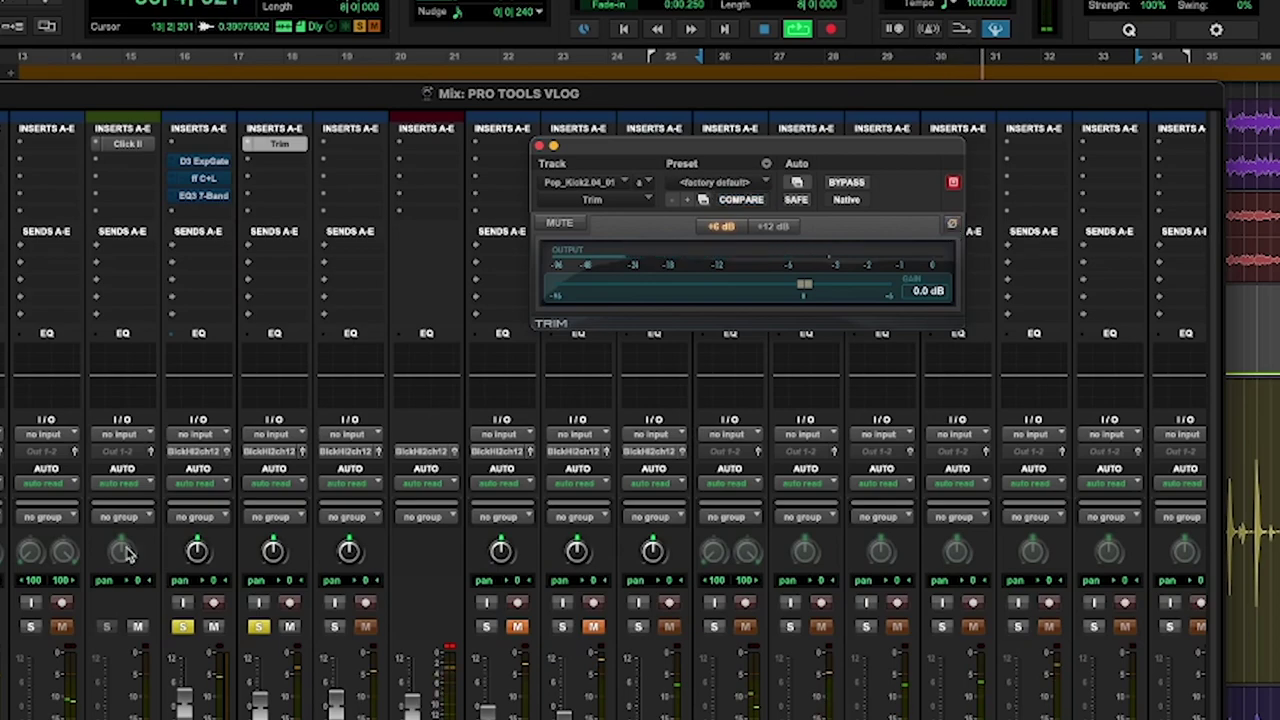
click(449, 648)
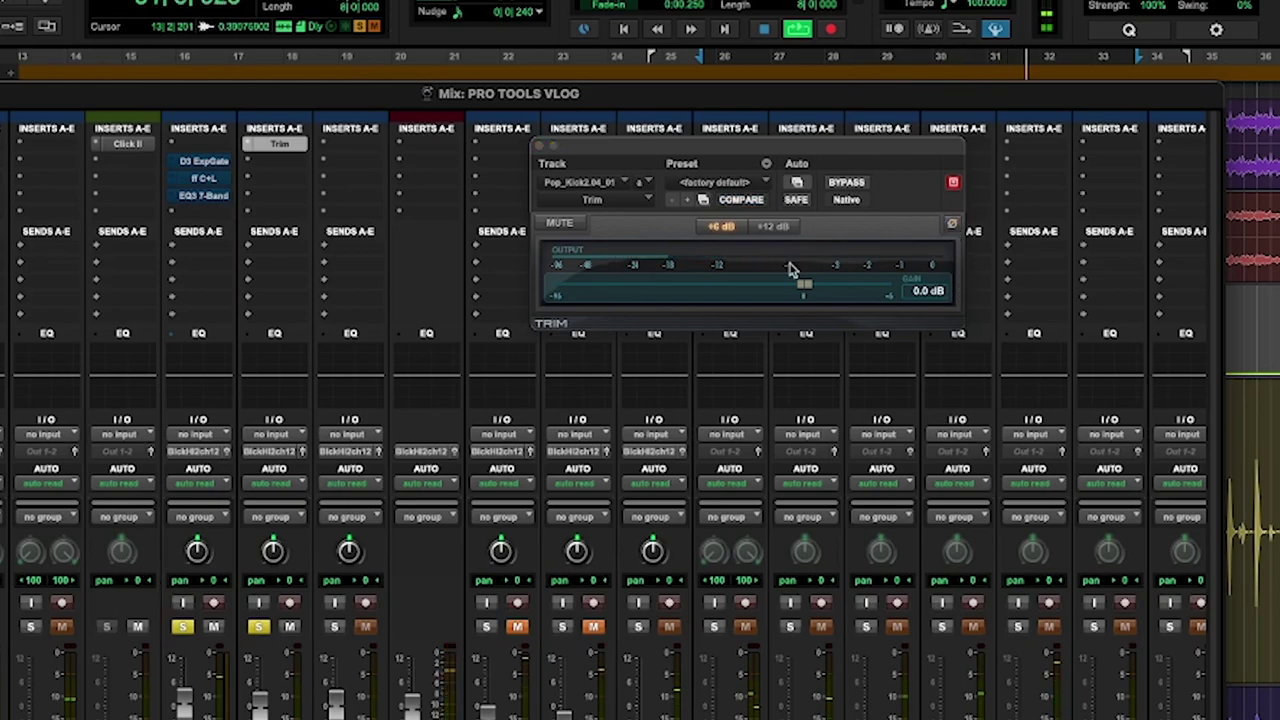
click(539, 147)
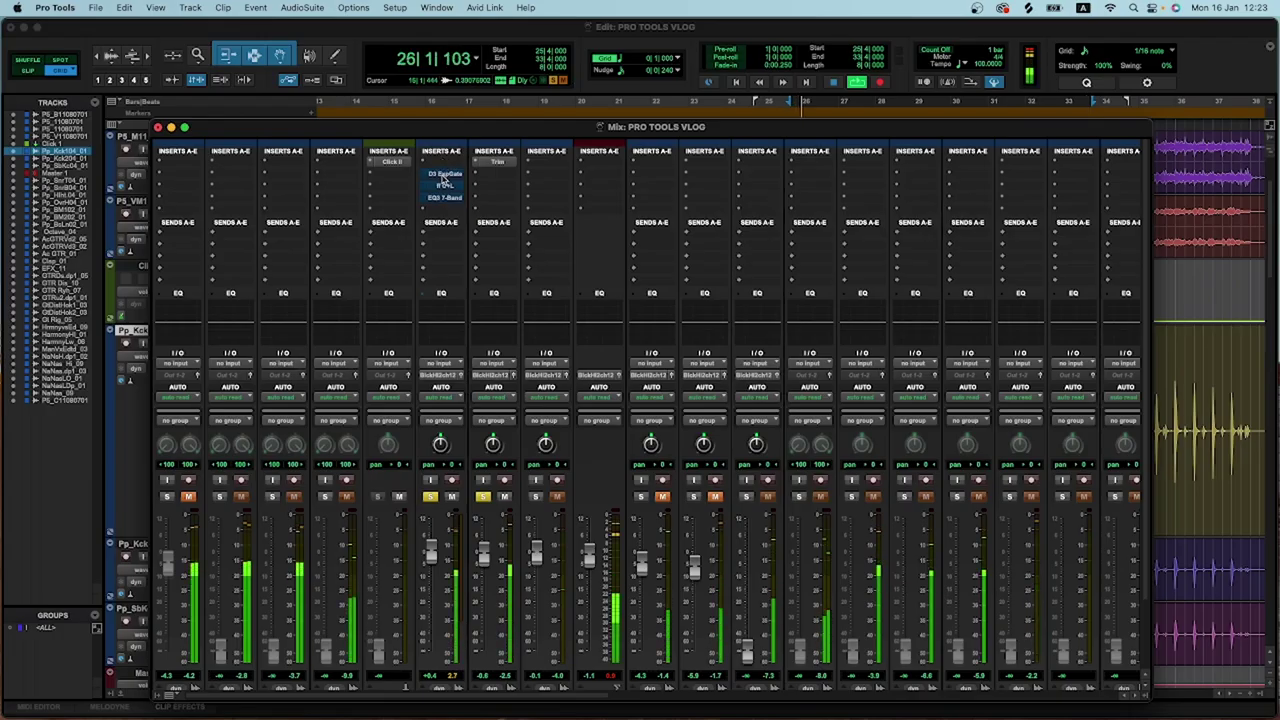
Copy Kick 1's gate, compressor and EQ inserts to Kick 2 and take them out of bypass on both tracks.
drag(445, 178, 485, 200)
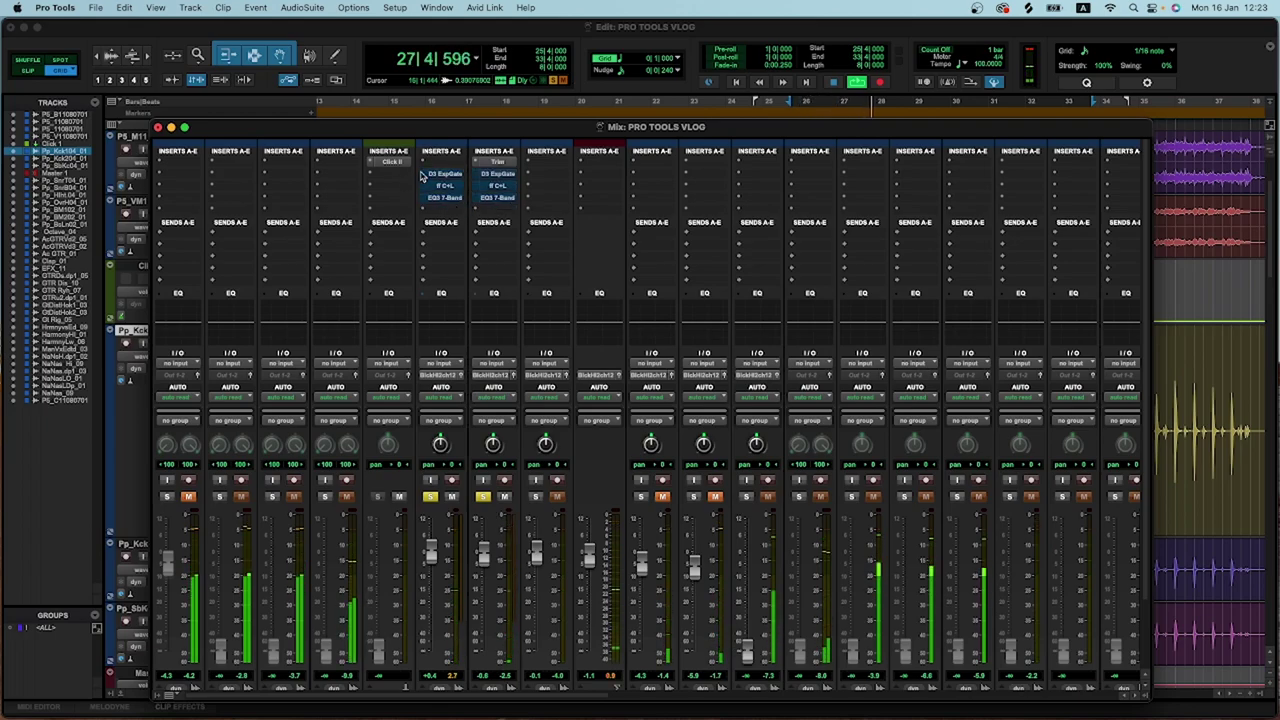
right_click(447, 176)
click(452, 178)
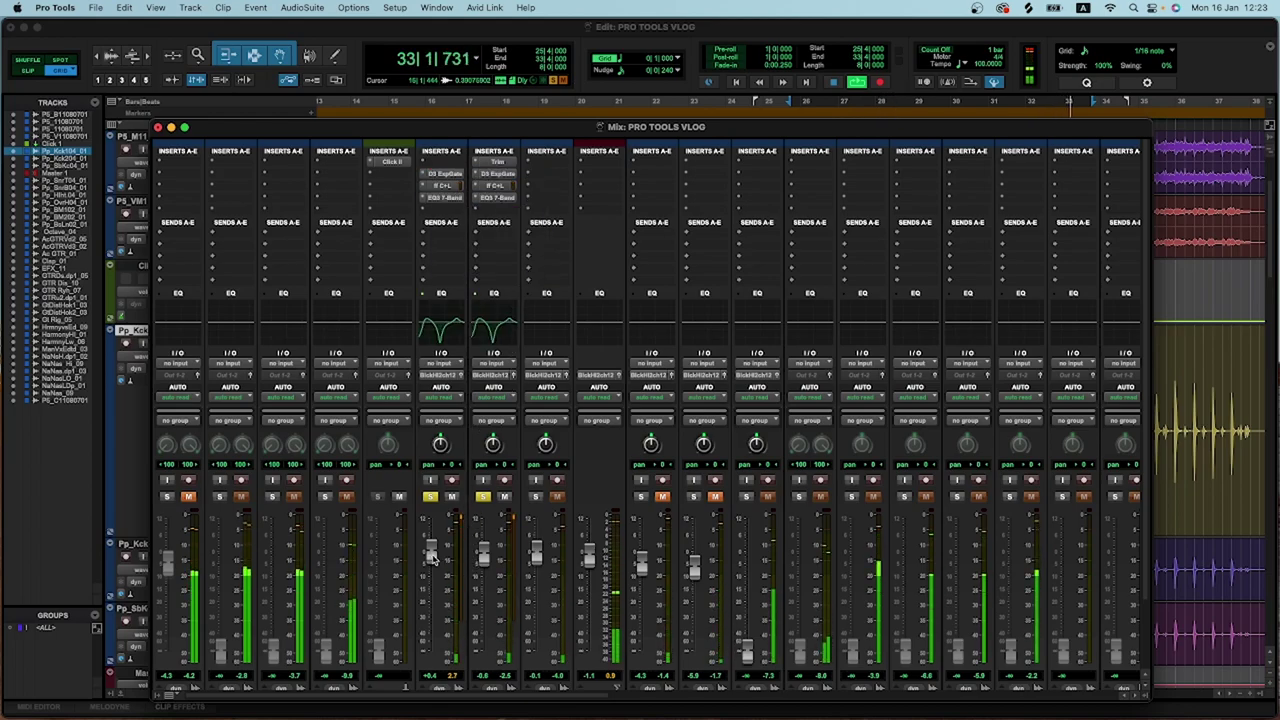
Balance the two kicks against each other, setting Kick 1's fader to +0.4 dB and Kick 2's to -5.9 dB.
drag(483, 553, 472, 700)
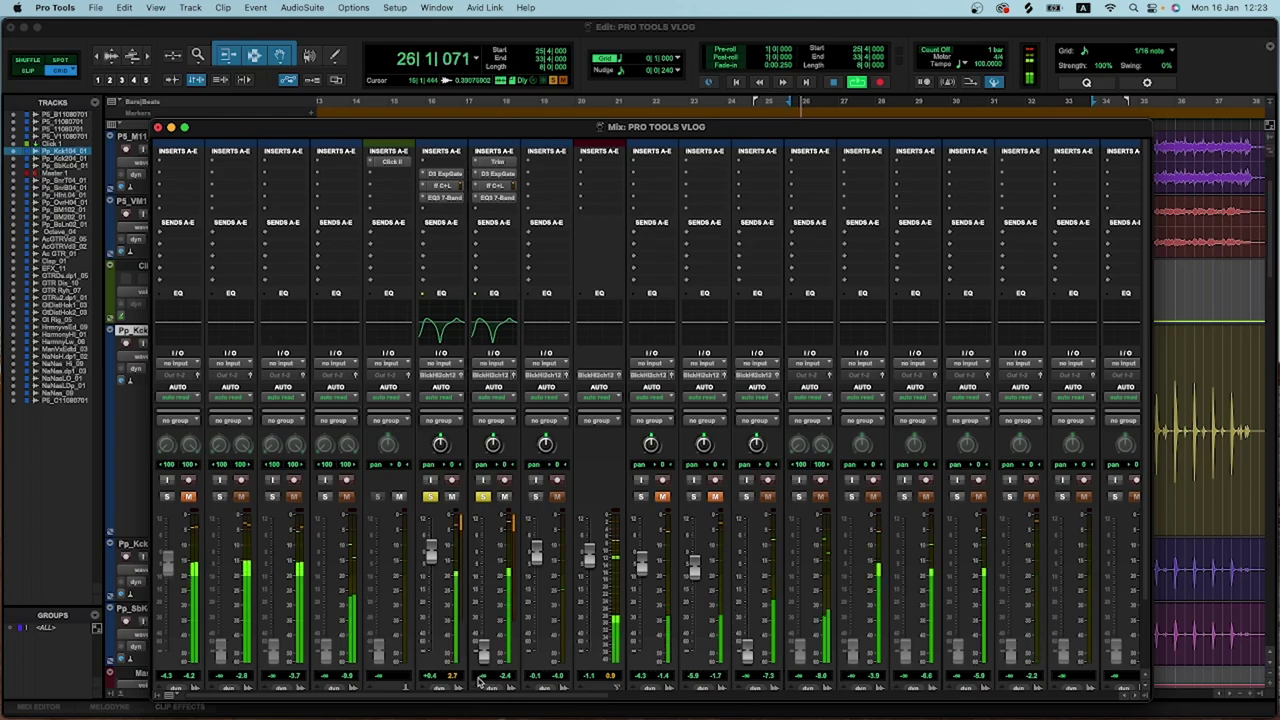
drag(486, 619, 430, 658)
drag(484, 592, 476, 562)
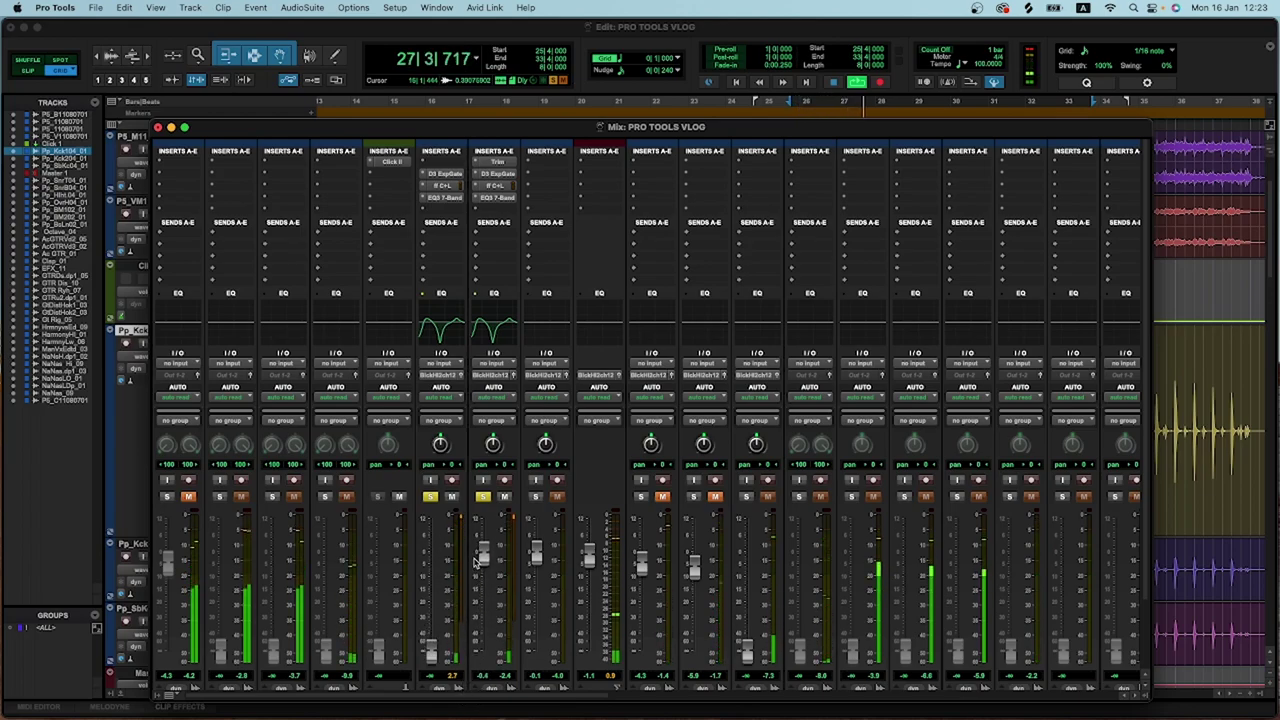
drag(429, 660, 428, 566)
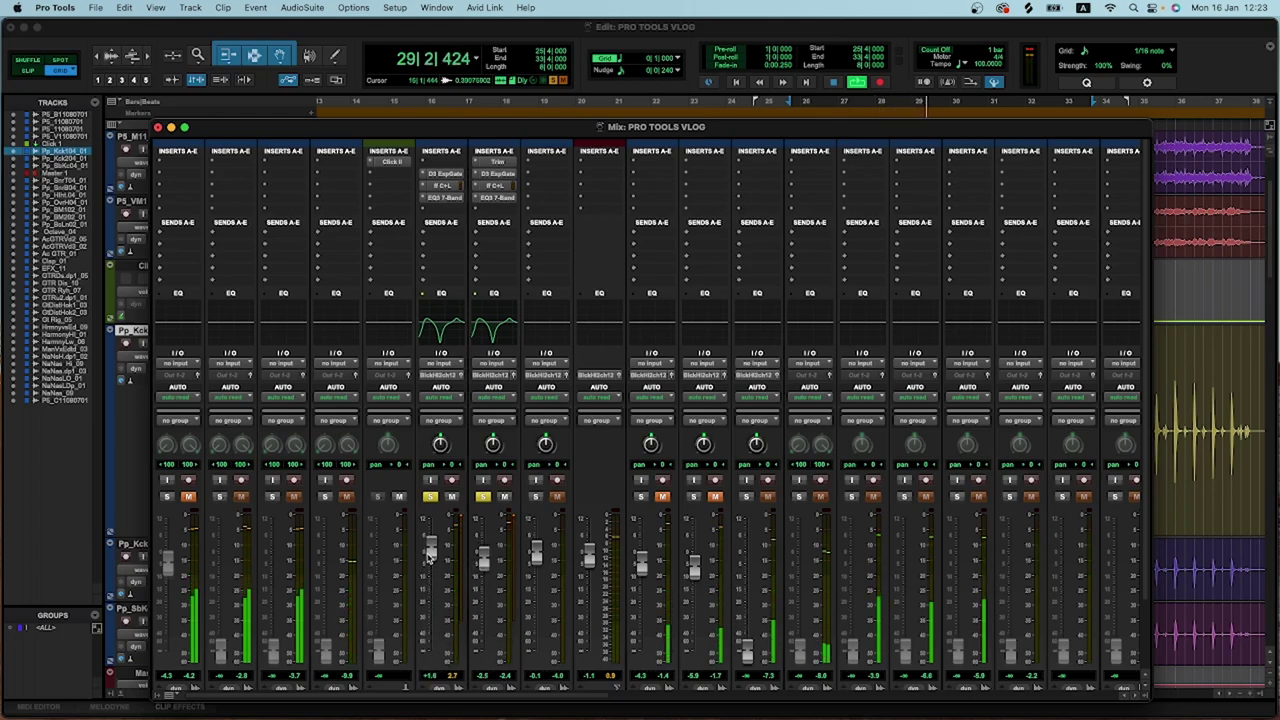
drag(431, 549, 433, 556)
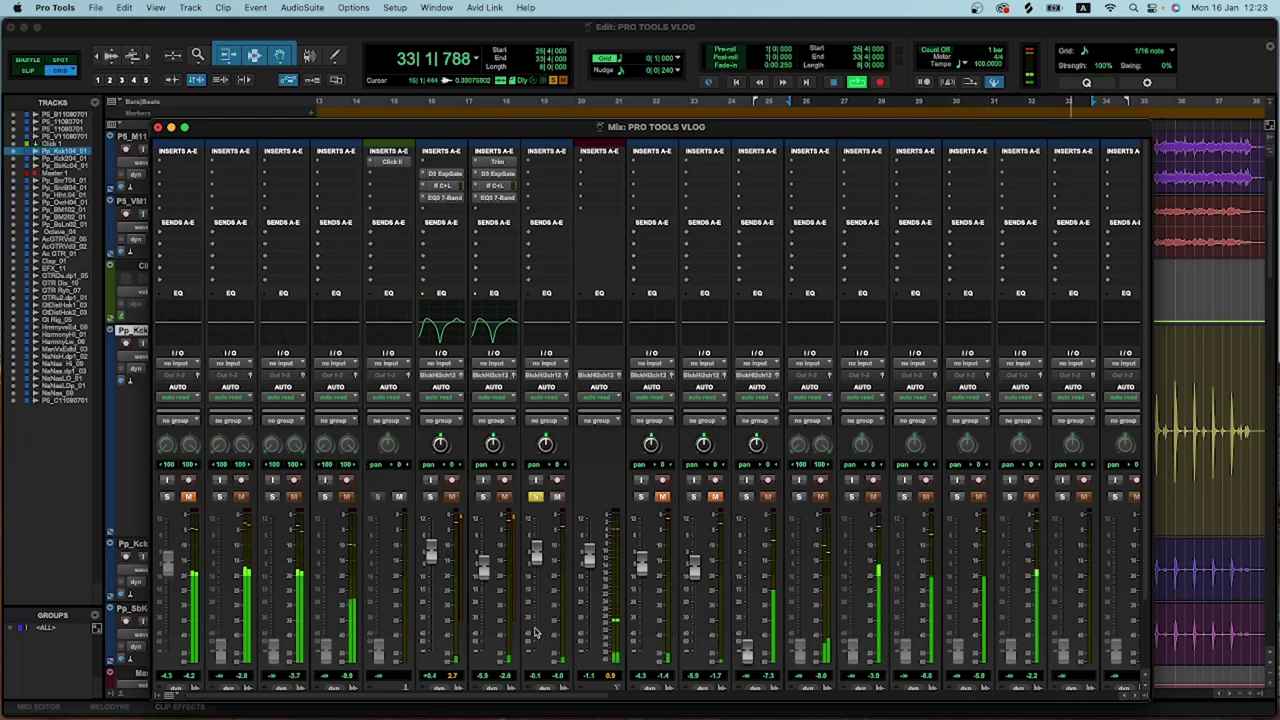
Lower the soloed sub kick's fader to about -15 dB and solo Kick 1 and Kick 2 along with it.
drag(534, 564, 536, 601)
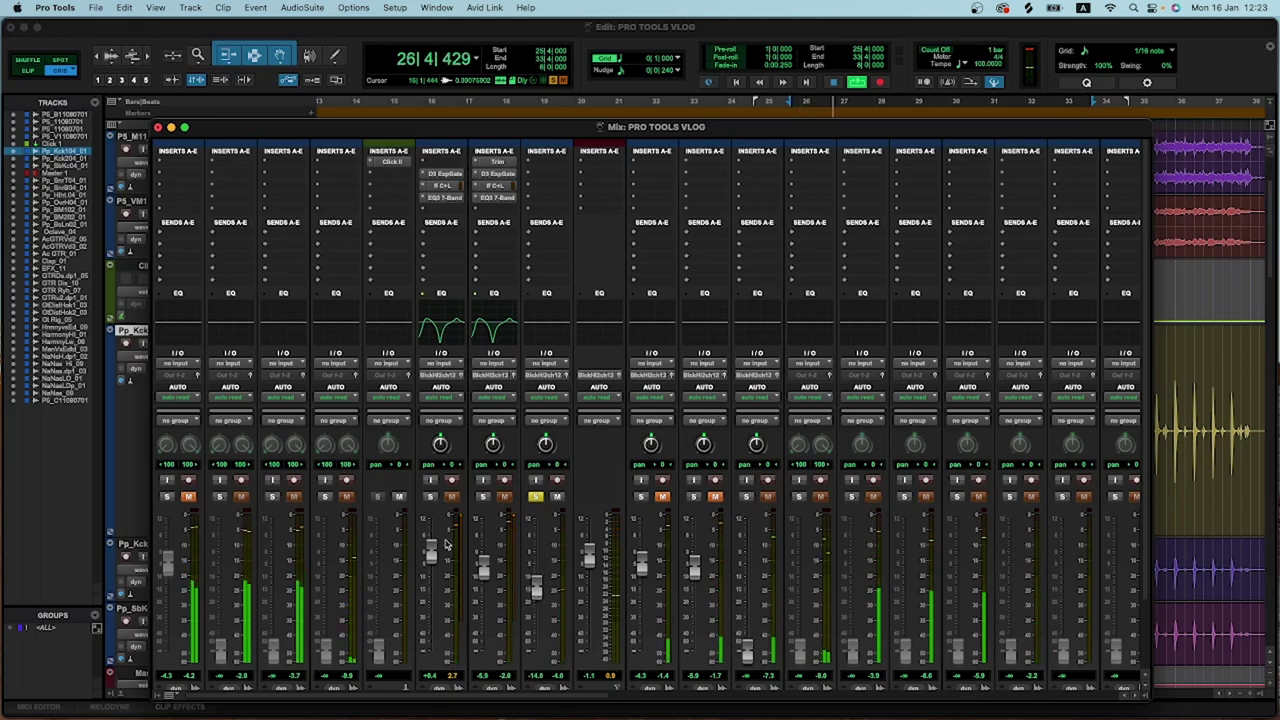
click(429, 497)
click(483, 497)
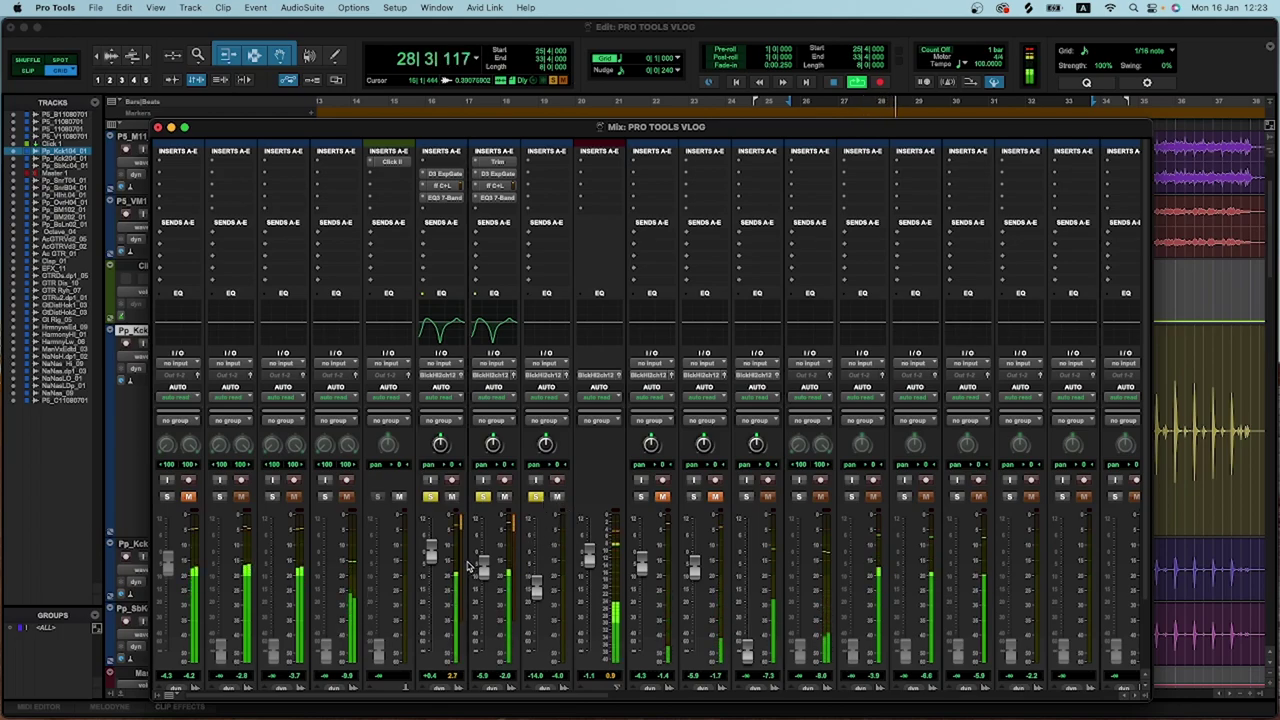
Take the three kick tracks out of solo, then solo the snare top and set its fader to +0.9 dB.
click(431, 497)
click(483, 497)
click(536, 497)
drag(643, 562, 642, 547)
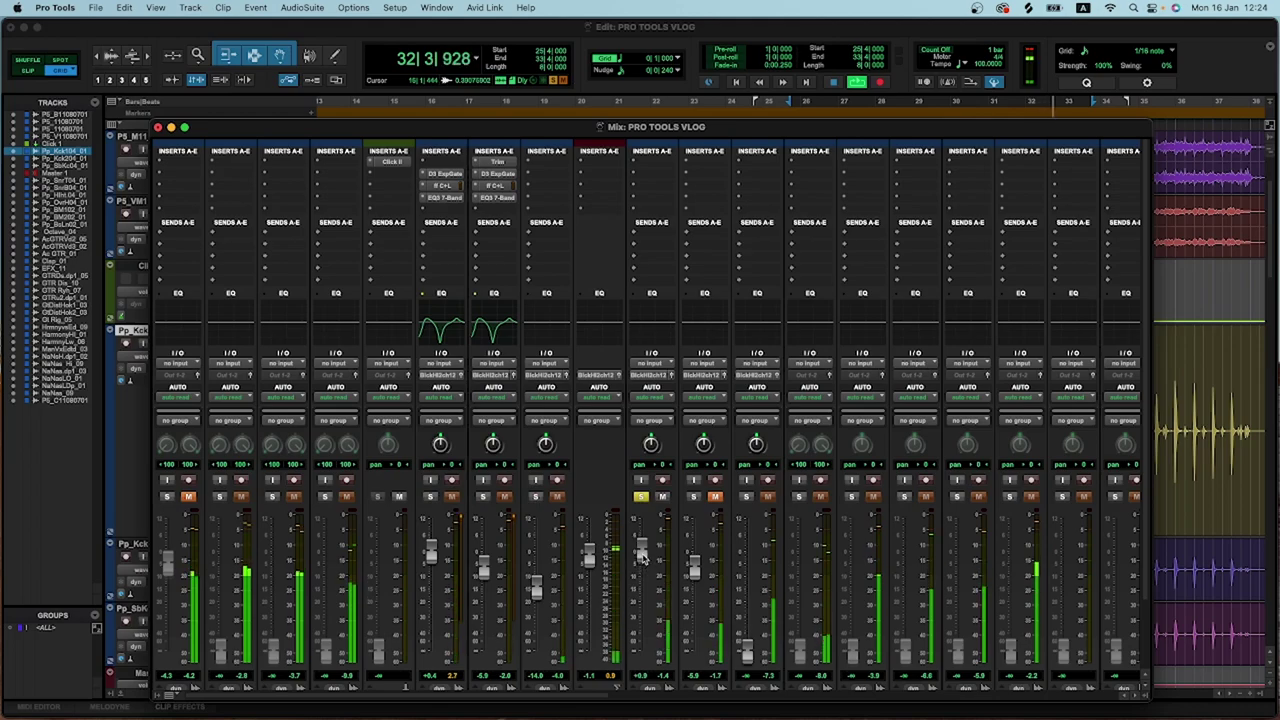
Insert the mono Dyn3 Expander/Gate as the snare top track's first plug-in.
drag(598, 131, 610, 98)
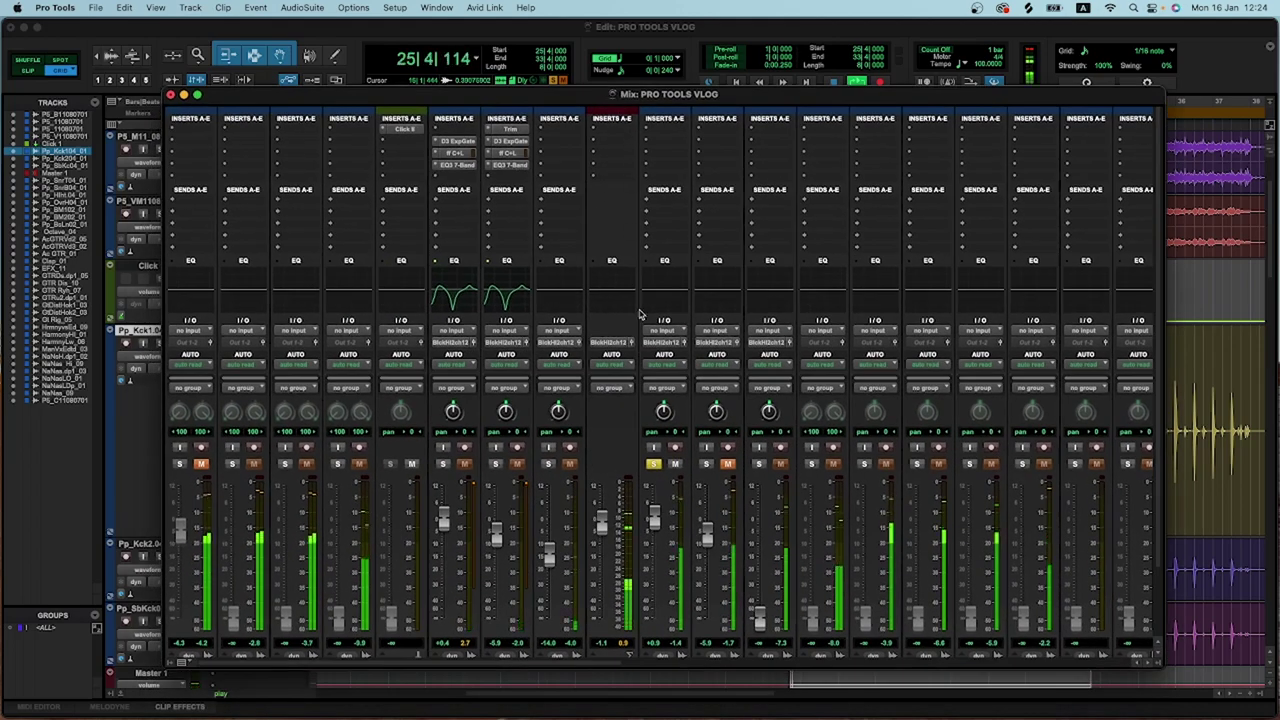
click(668, 133)
mouse_move(669, 135)
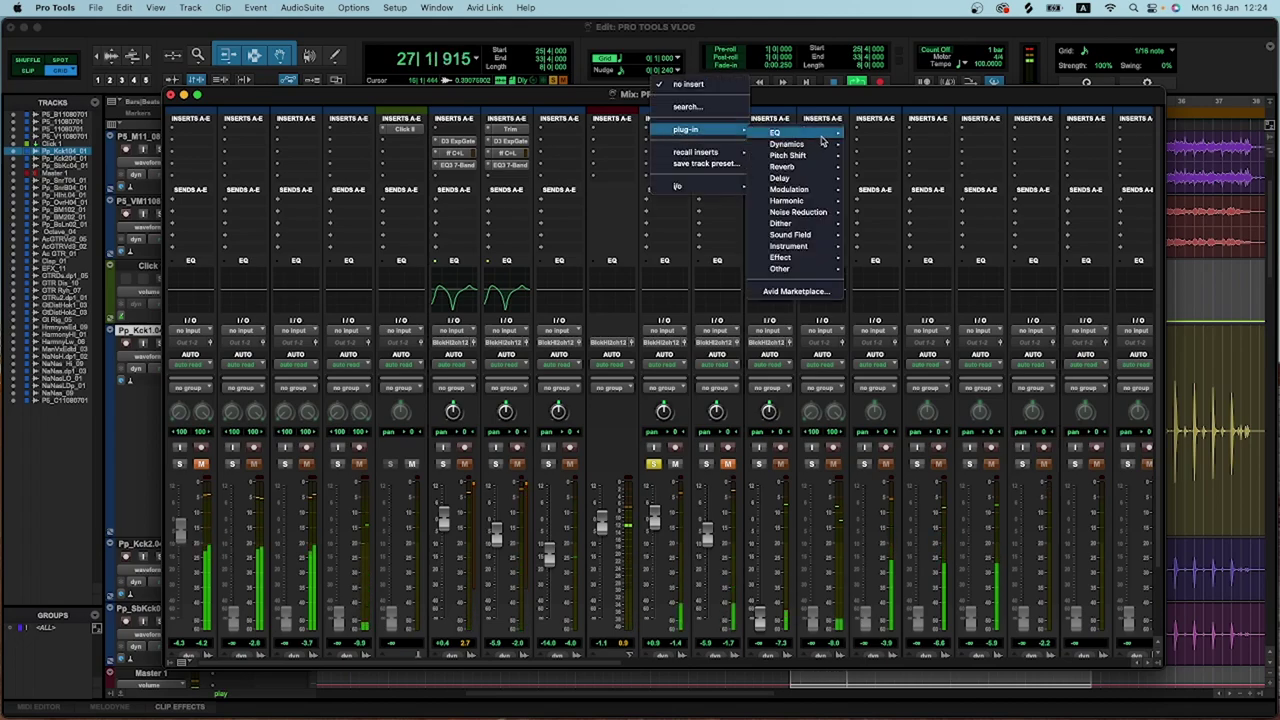
mouse_move(808, 150)
click(906, 238)
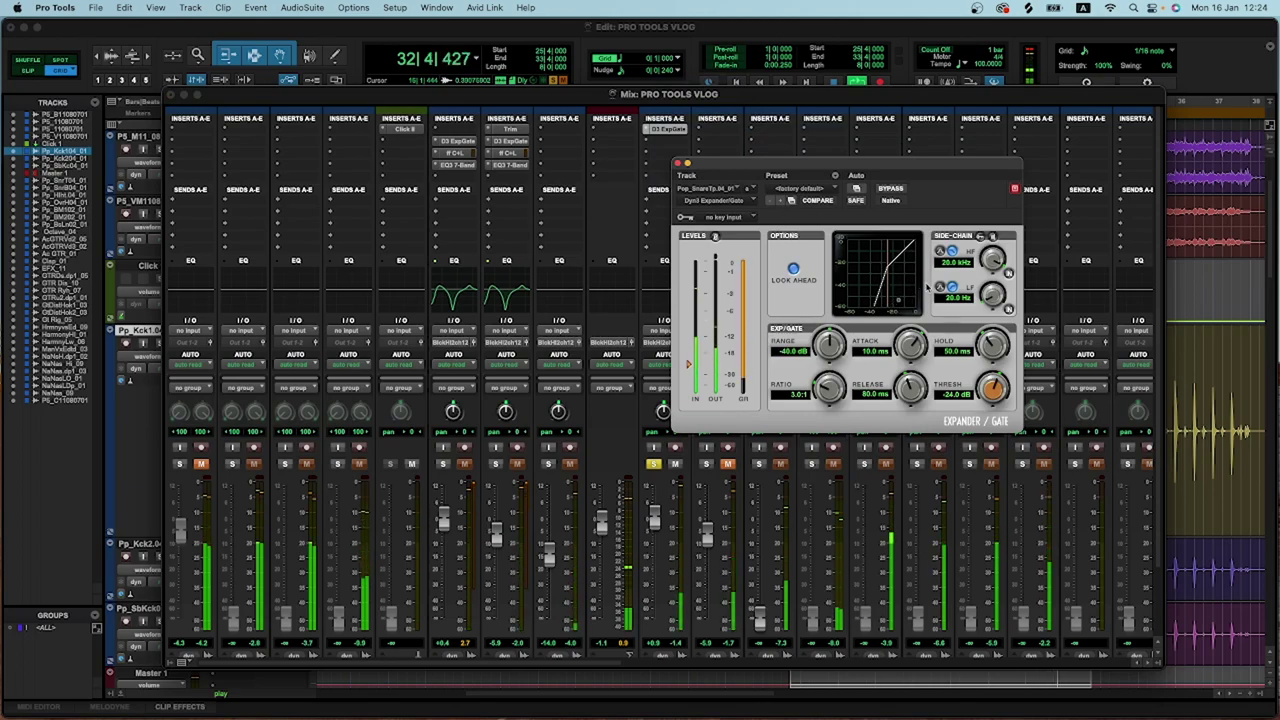
Tune the snare top's gate with a -22.6 dB threshold, 10 µs attack and about 229 ms hold, and adjust its release.
mouse_move(993, 390)
mouse_down()
mouse_move(980, 404)
mouse_move(976, 382)
mouse_up()
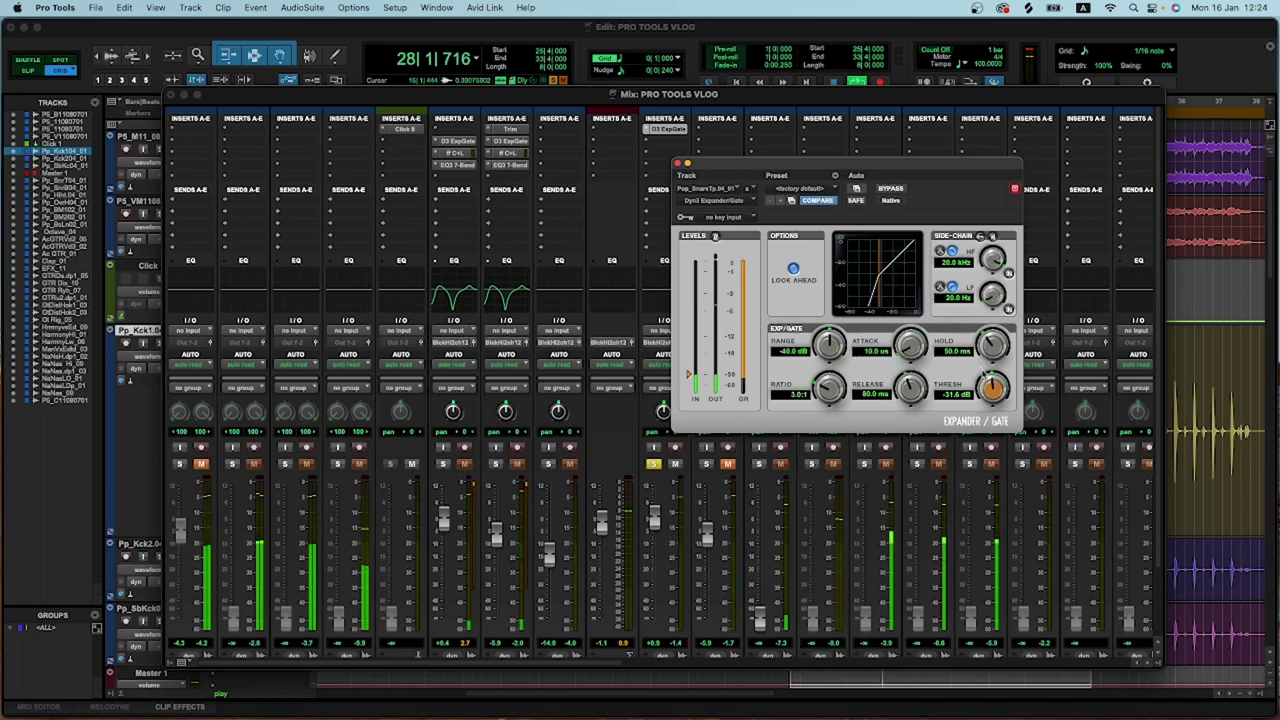
drag(989, 385, 990, 380)
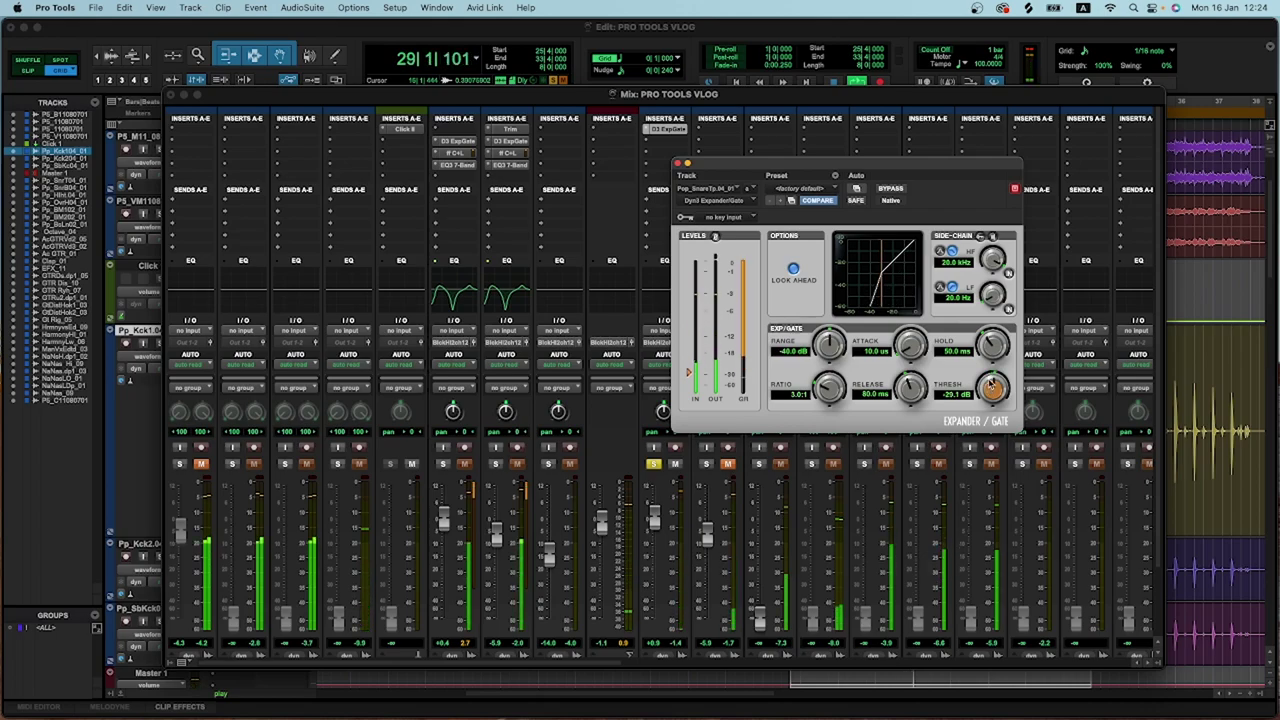
scroll(992, 384, up, 5)
scroll(992, 384, up, 2)
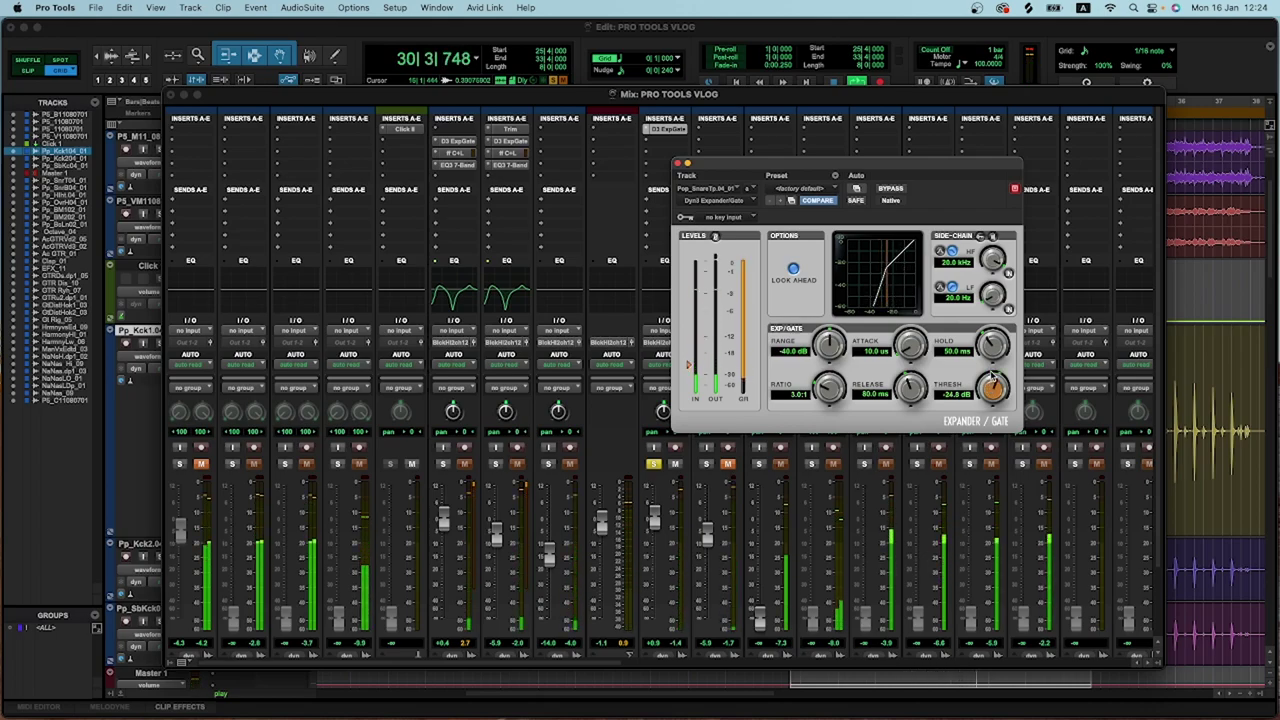
scroll(992, 384, up, 4)
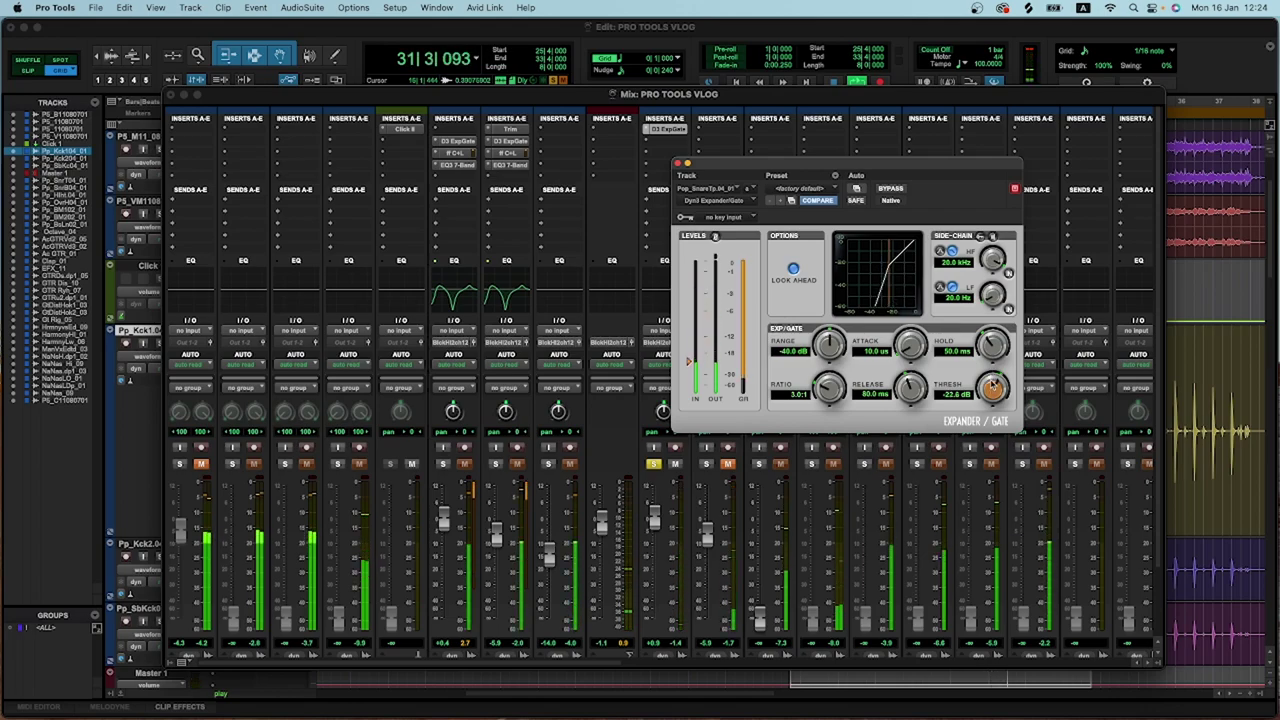
scroll(990, 343, up, 5)
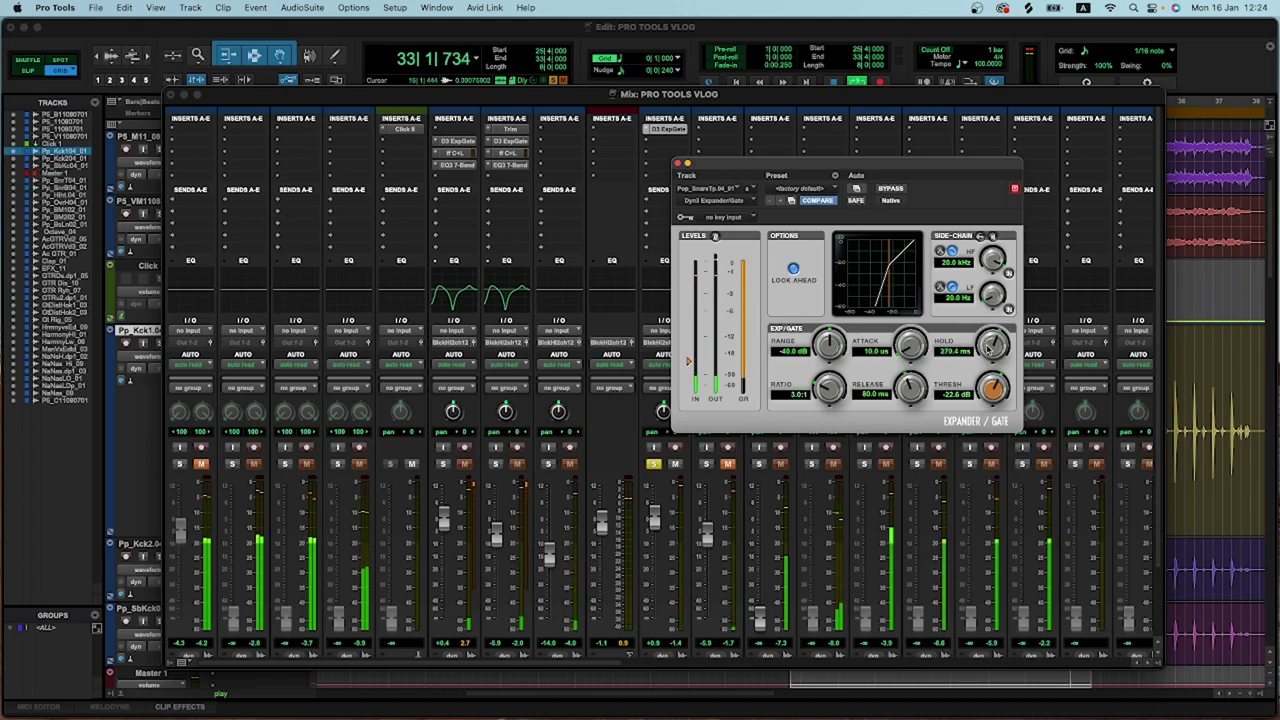
scroll(985, 346, down, 3)
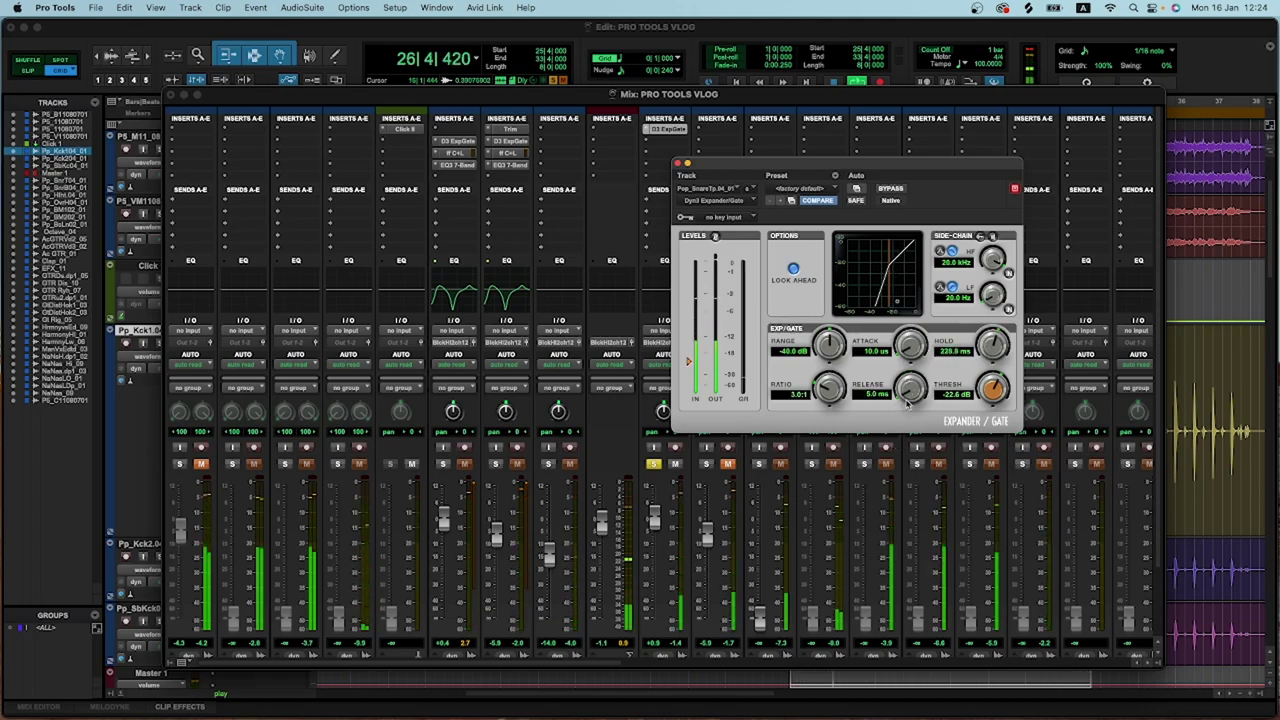
scroll(908, 395, up, 5)
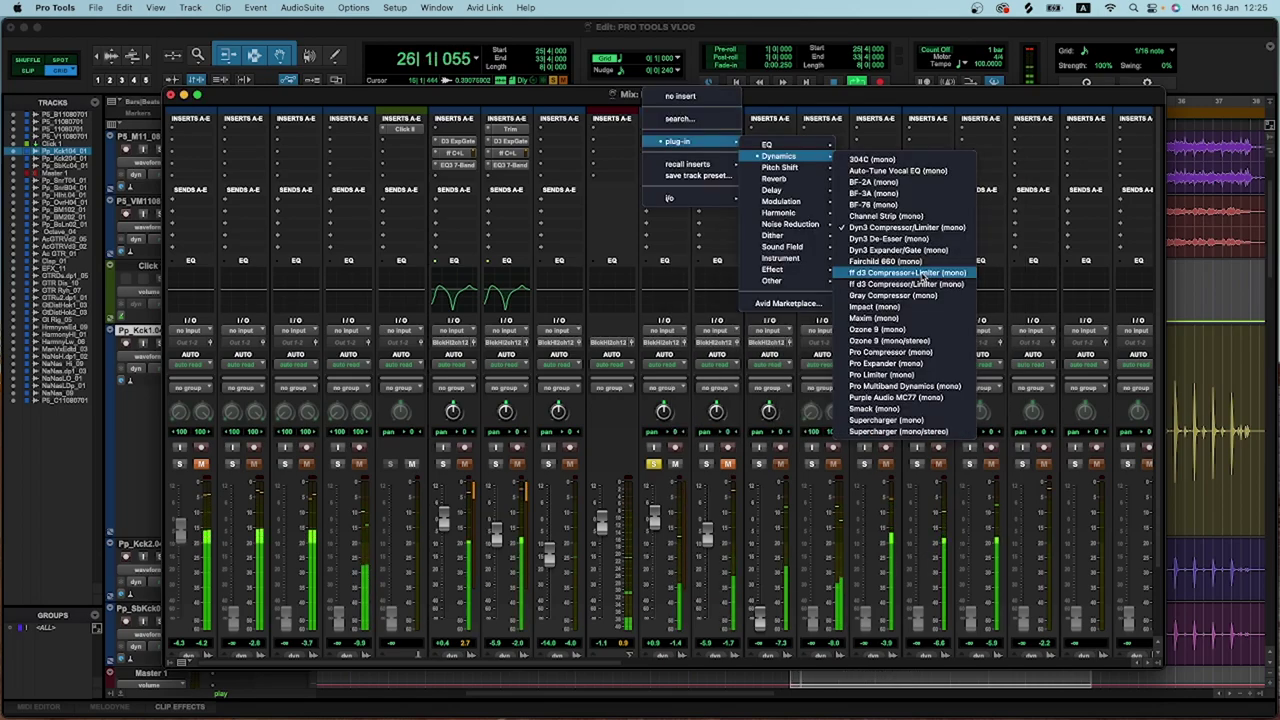
Insert the ff d3 Compressor+Limiter on the snare top with 4.0:1 ratio, -22.1 dB threshold, 74.6 ms attack and 188 ms release.
click(920, 274)
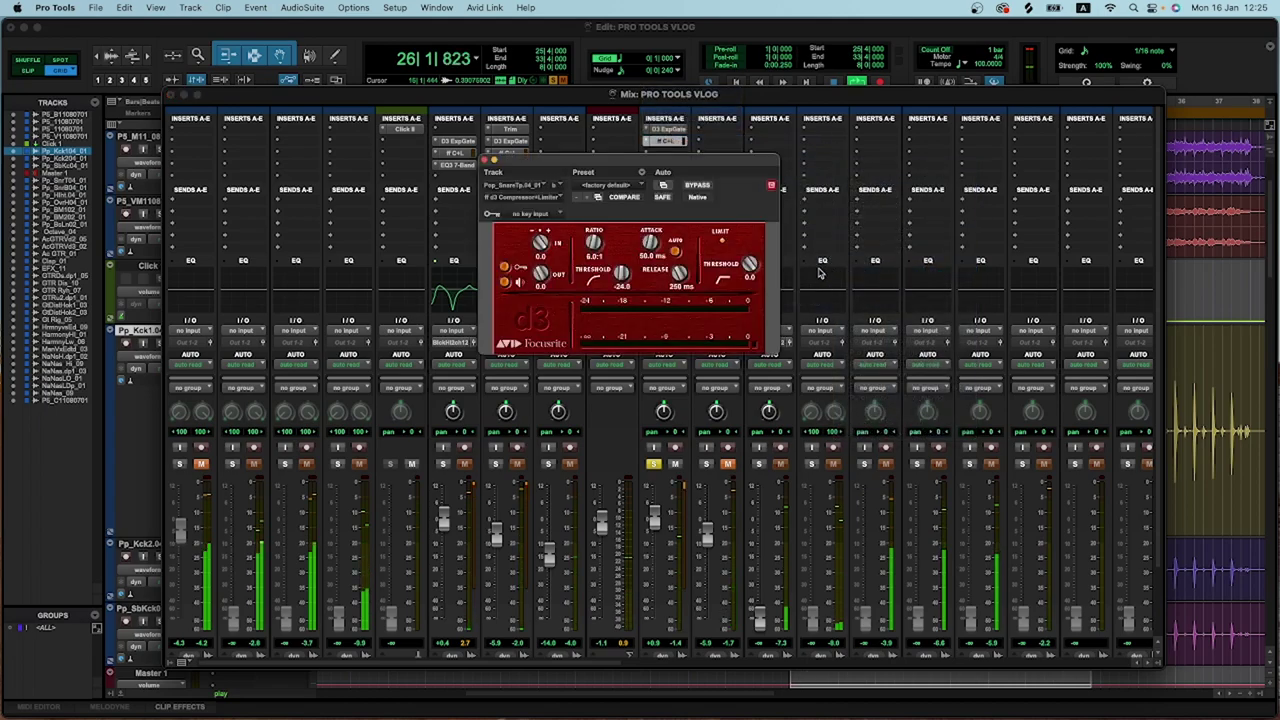
drag(734, 160, 909, 153)
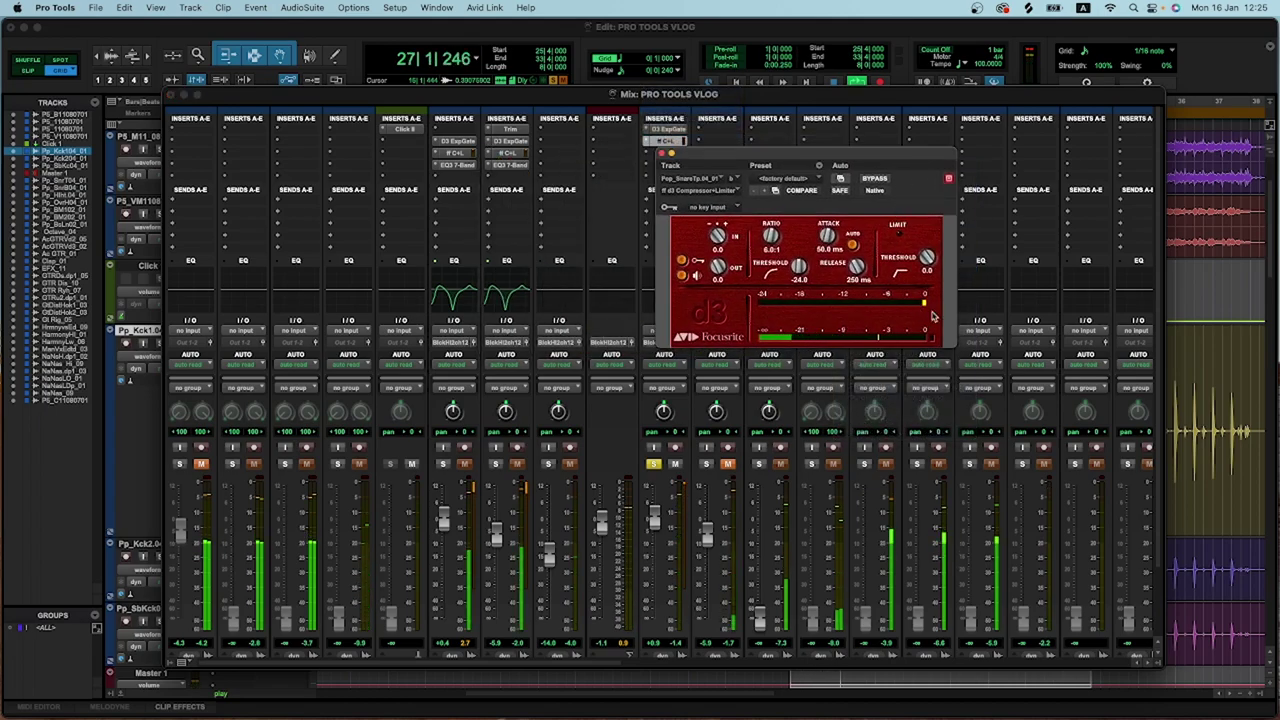
drag(798, 267, 785, 312)
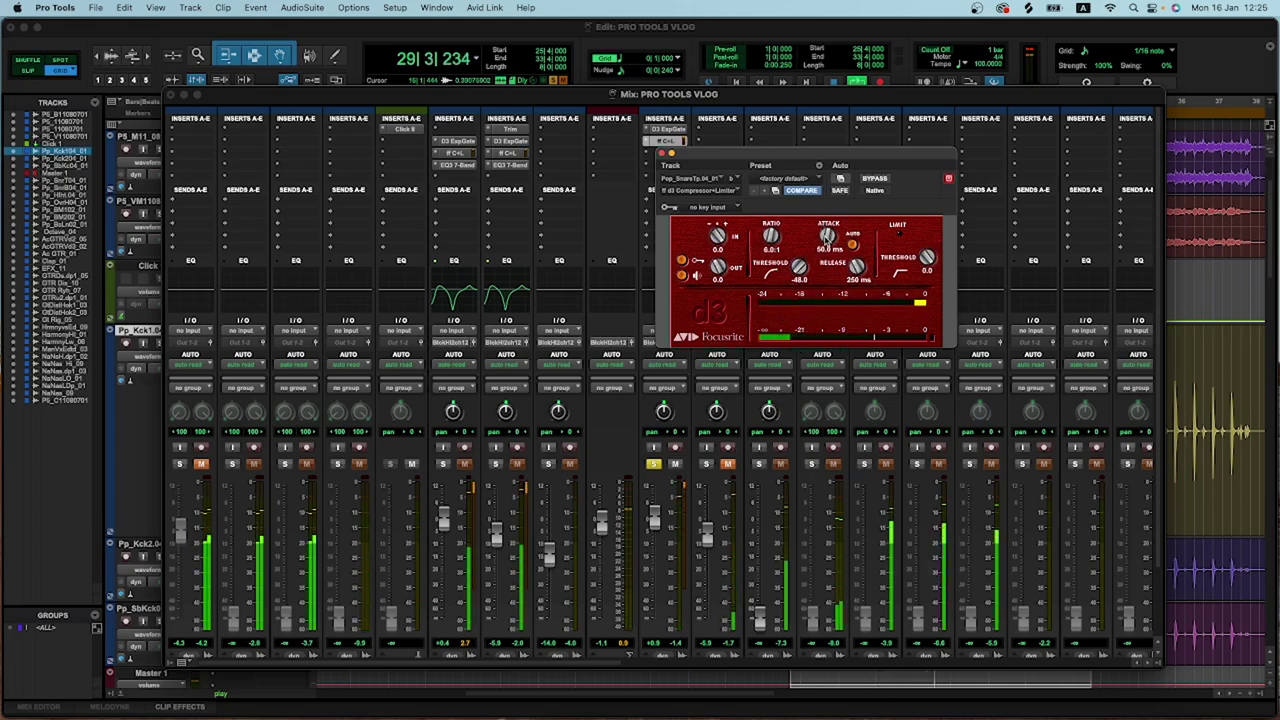
drag(827, 238, 820, 182)
drag(771, 243, 765, 257)
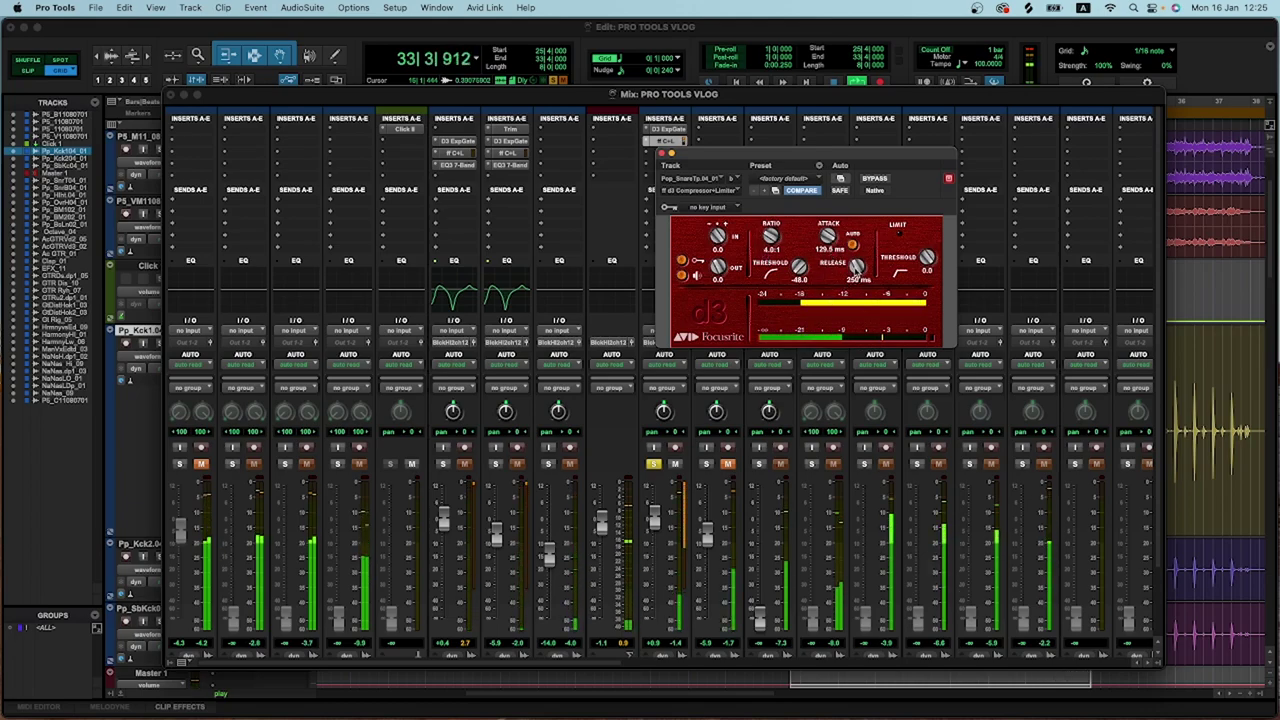
drag(857, 280, 838, 271)
mouse_move(799, 267)
mouse_down()
mouse_move(800, 210)
mouse_move(796, 248)
mouse_move(820, 254)
mouse_up()
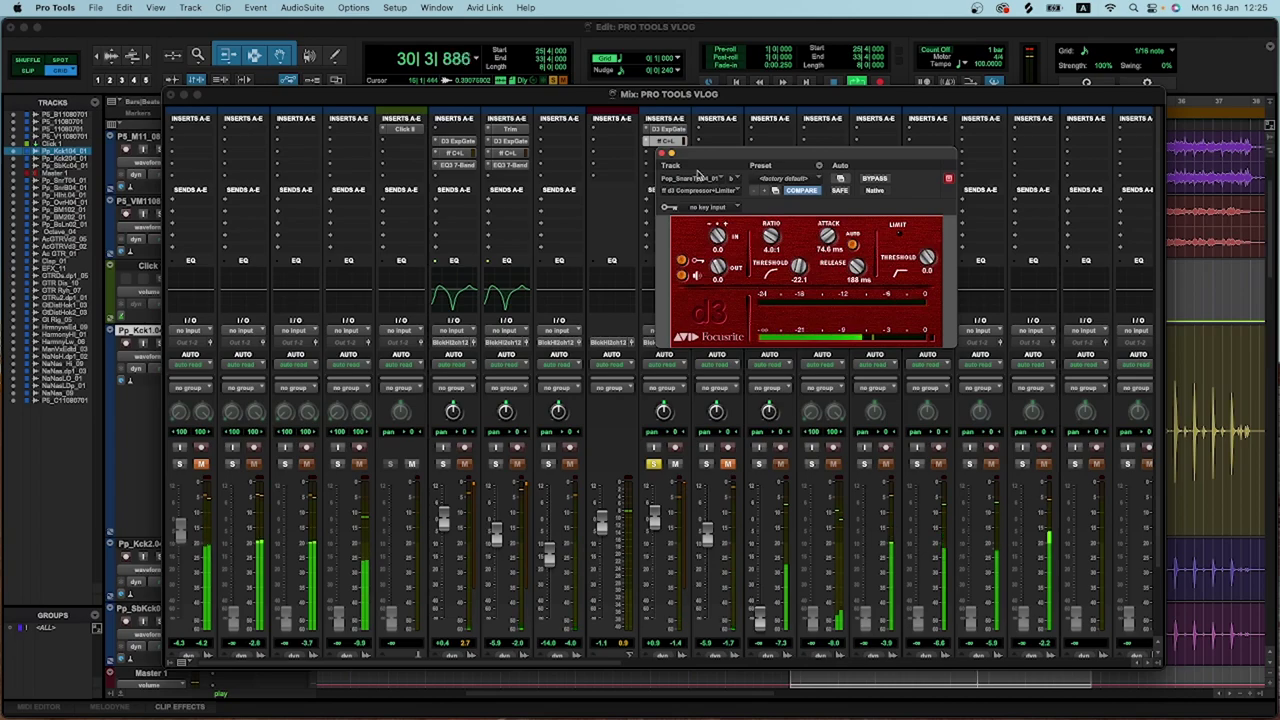
Compare the snare top with its compressor bypassed and active, leaving the compressor on.
click(877, 179)
click(877, 179)
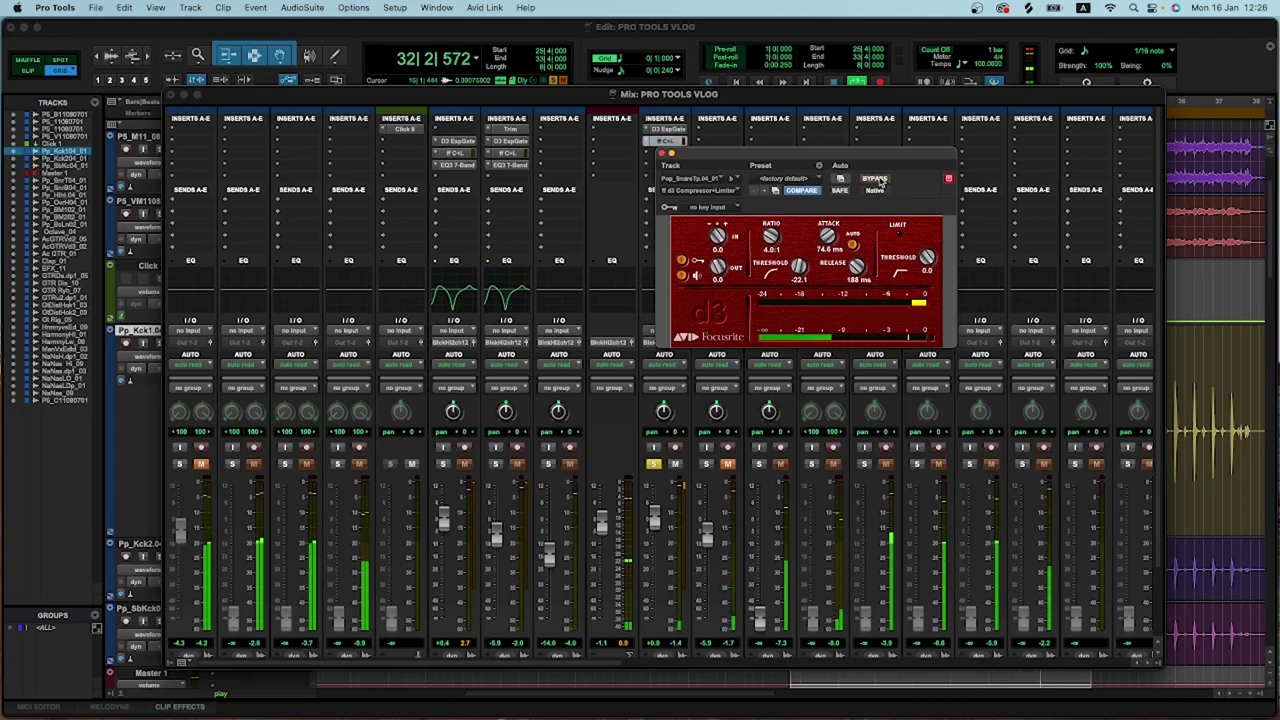
click(877, 179)
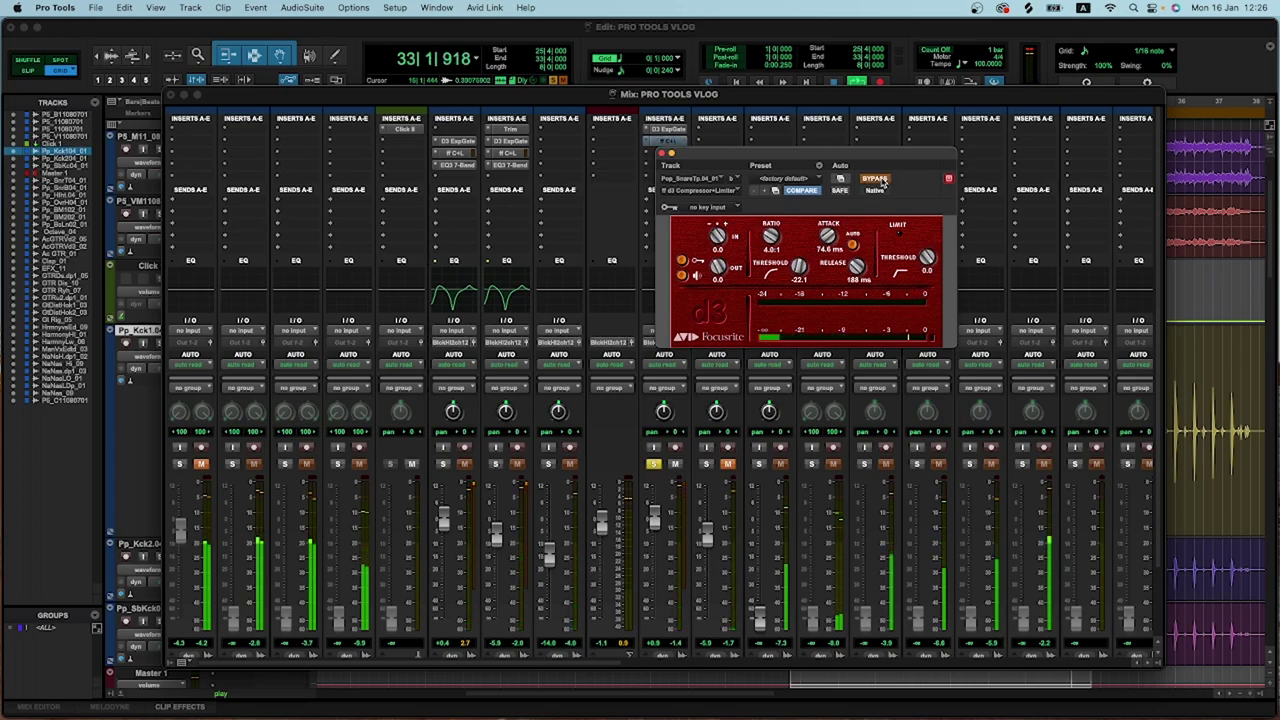
click(878, 179)
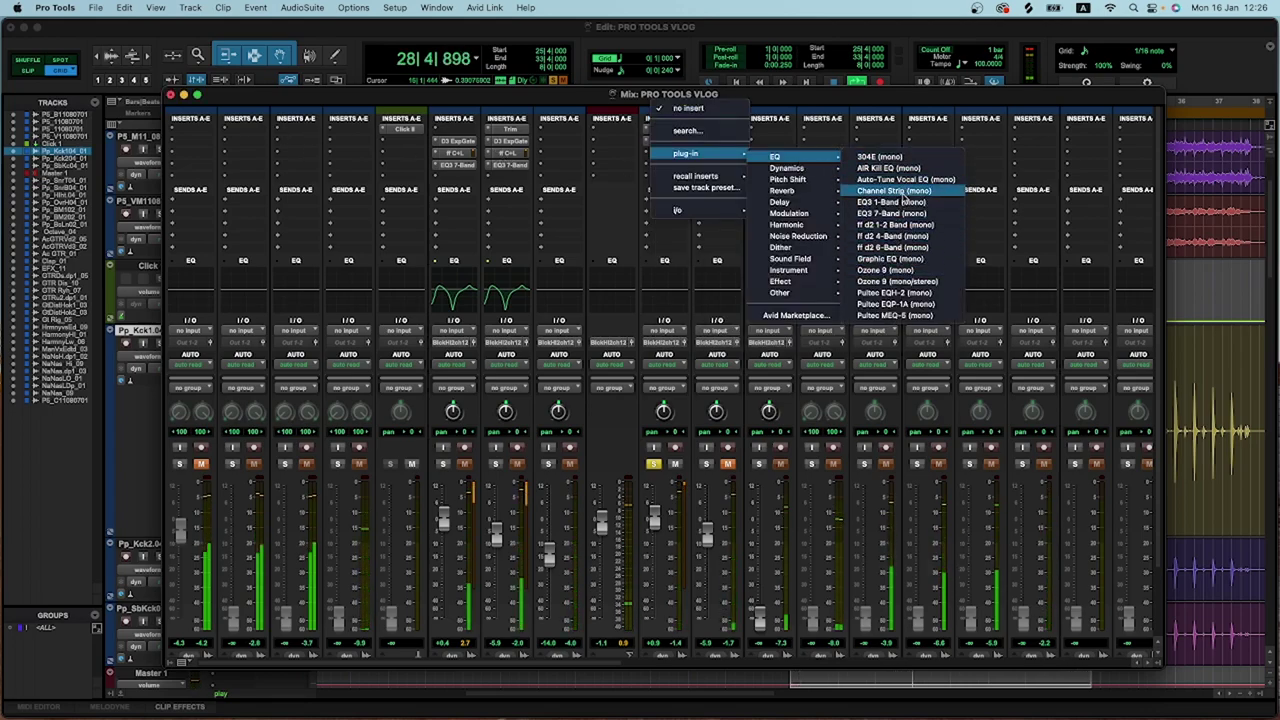
Add EQ3 7-Band to the snare top, cutting 12 dB at 31 Hz and boosting 4.0 dB at 154.5 Hz and 3.2 dB at 5.96 kHz.
click(895, 213)
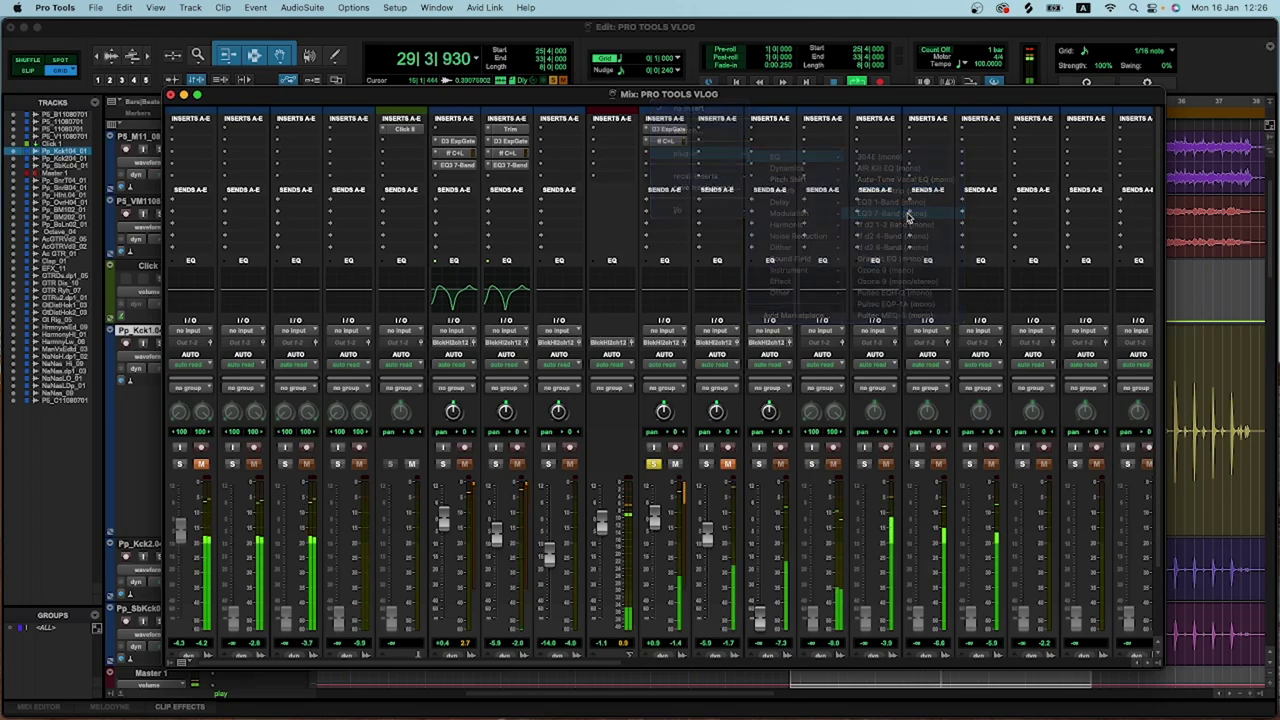
drag(818, 160, 480, 208)
drag(573, 319, 530, 346)
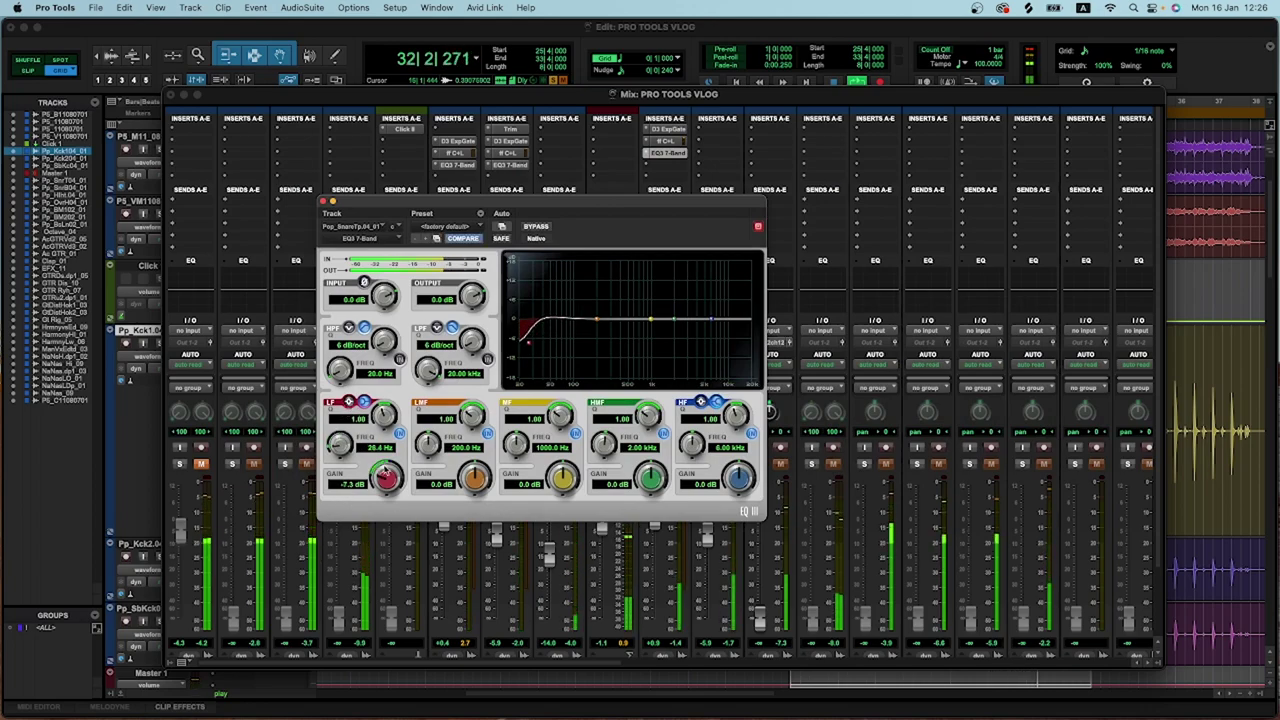
drag(527, 342, 534, 356)
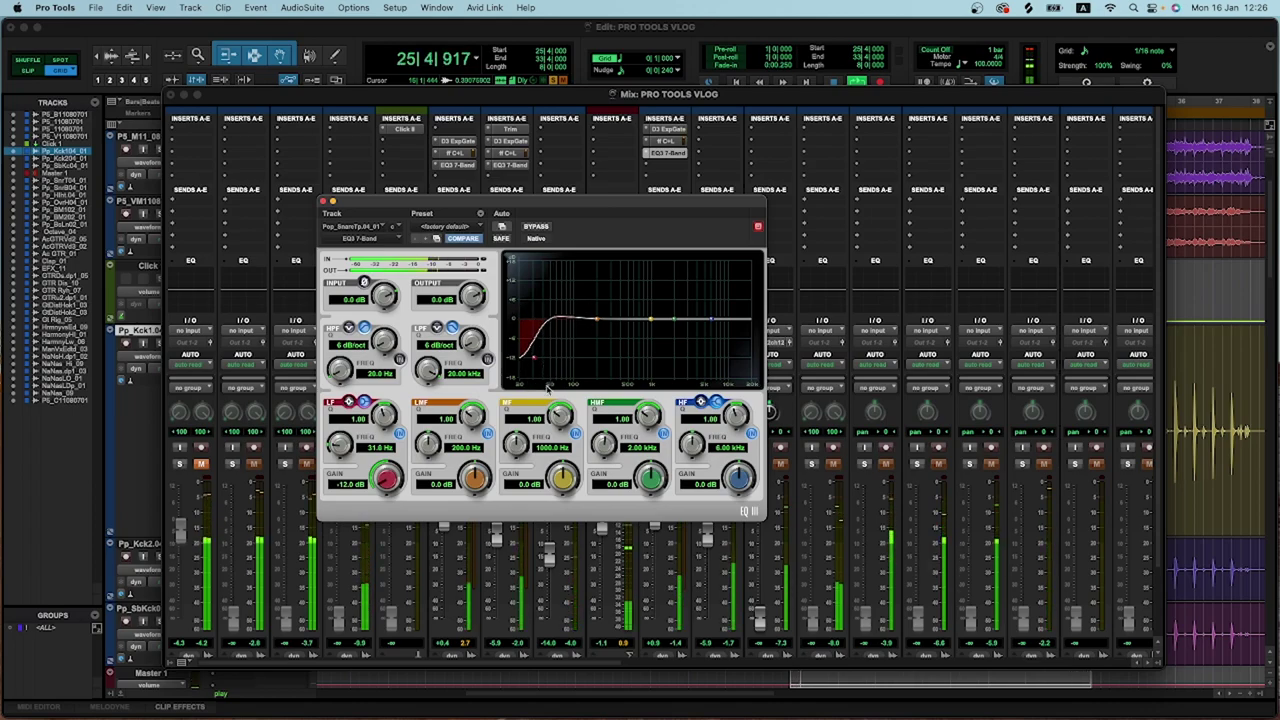
drag(598, 320, 712, 313)
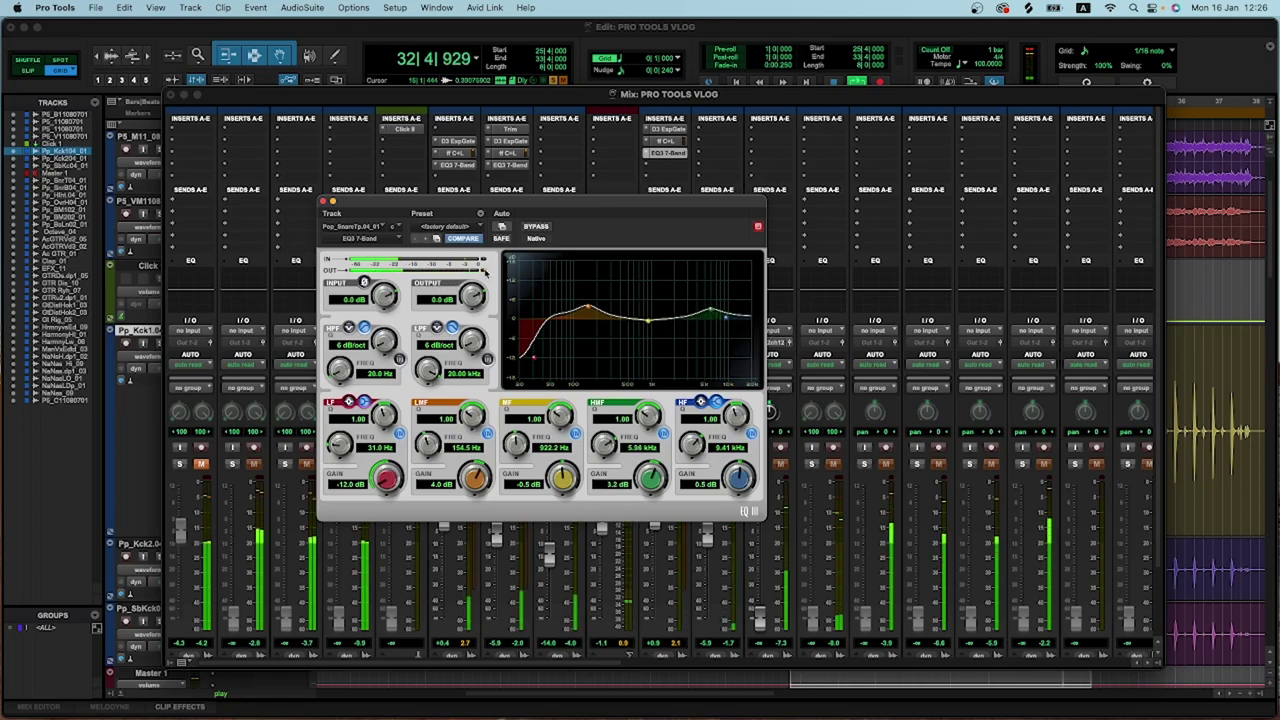
click(323, 202)
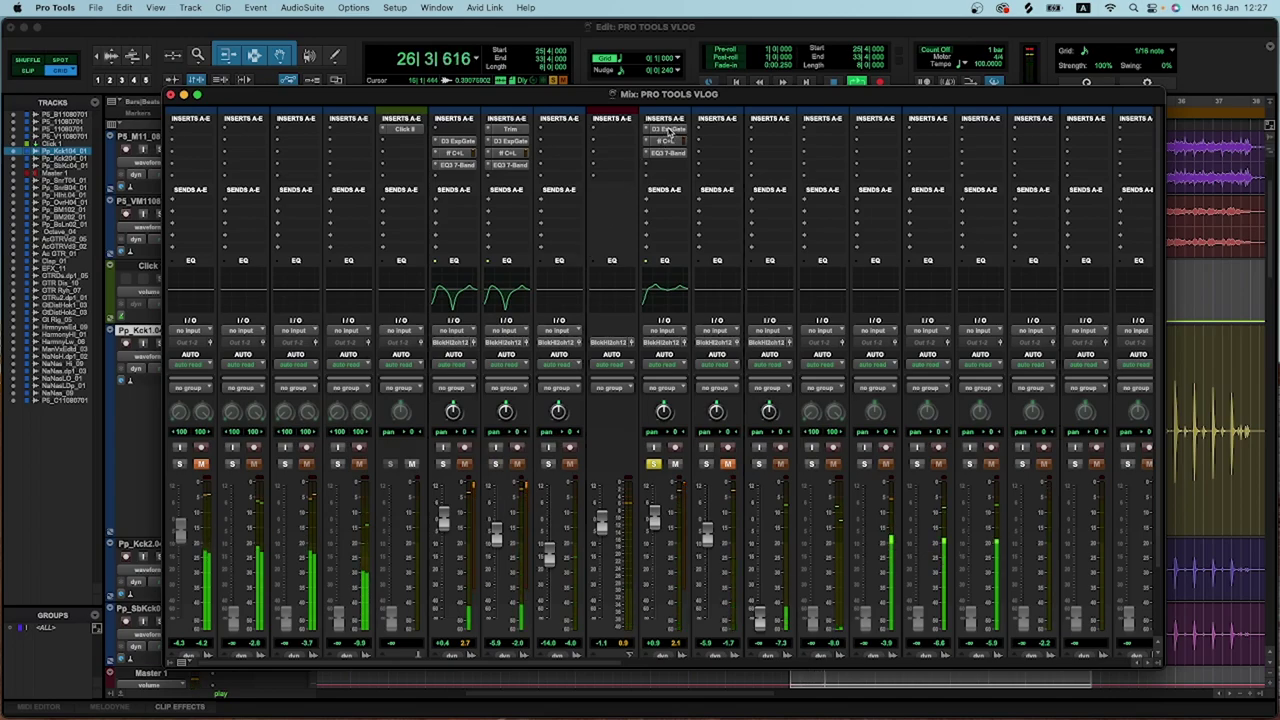
Copy the snare top's gate, compressor and EQ to the snare bottom, leave only the snare bottom soloed, and set its fader to -3.0 dB.
drag(670, 131, 717, 135)
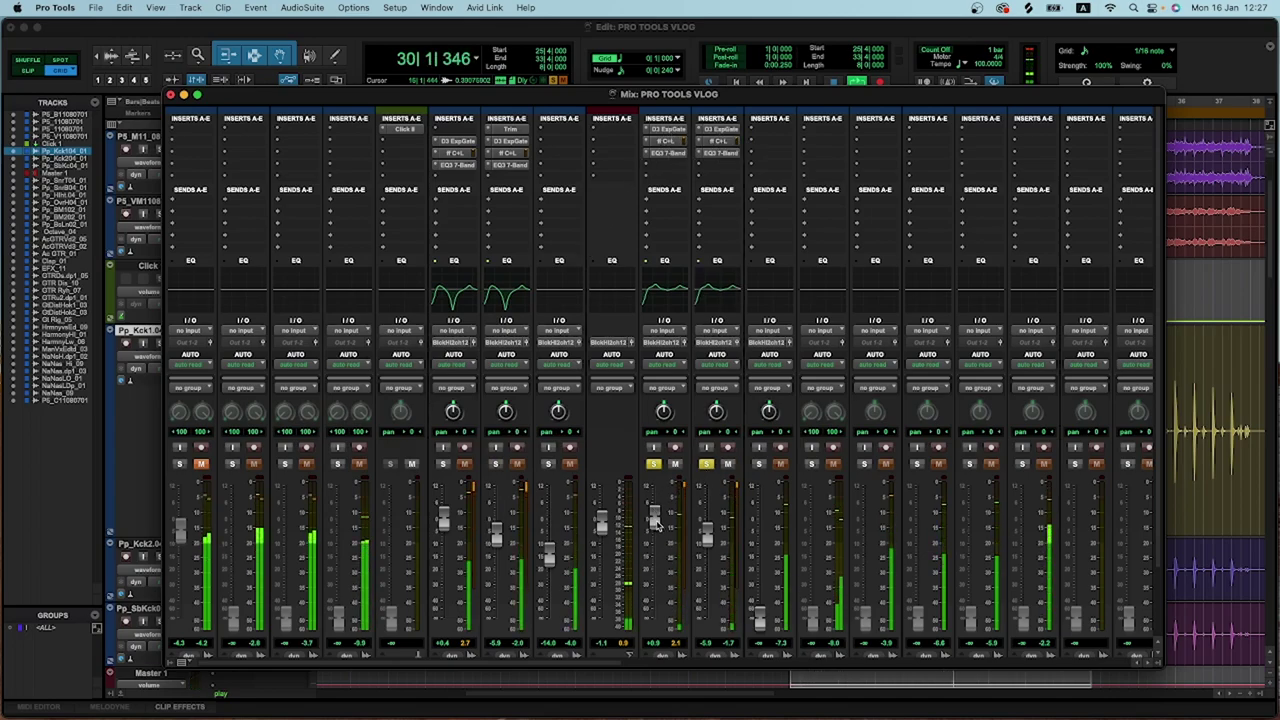
click(652, 466)
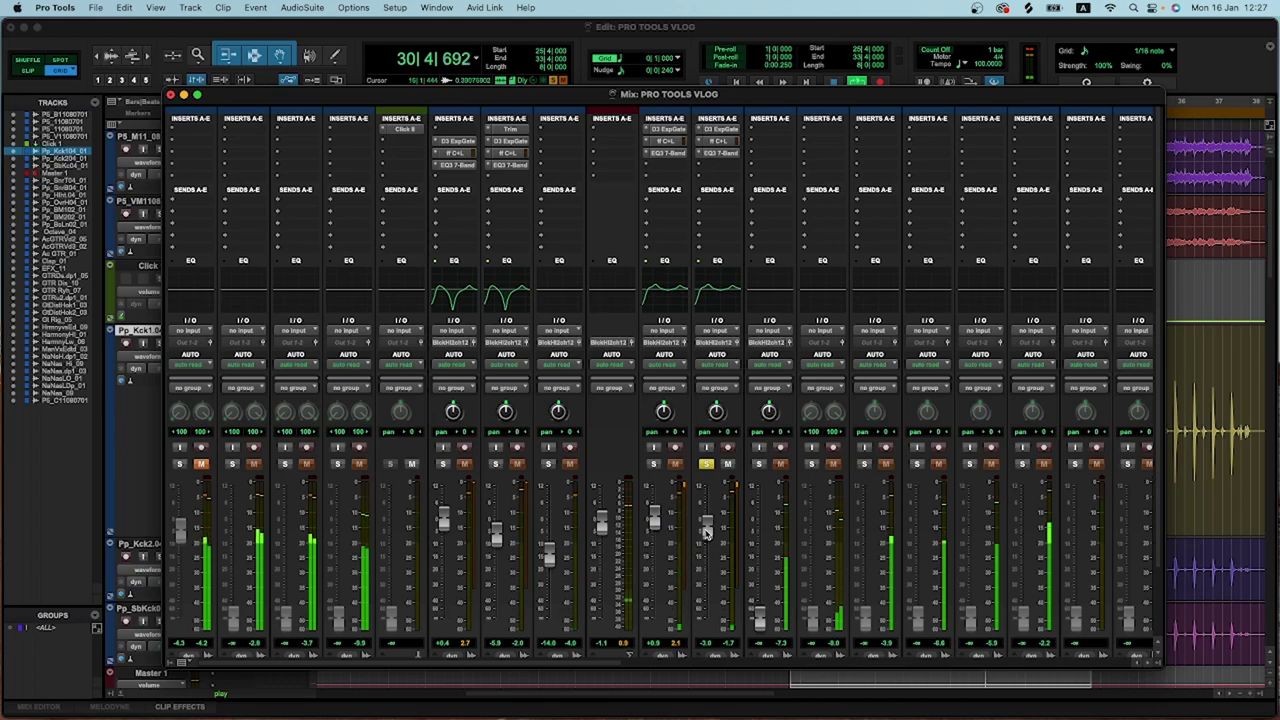
Adjust the snare bottom's EQ, boosting the low-mids 4.6 dB at 126.7 Hz and the mids 3.6 dB at 335.1 Hz.
click(712, 153)
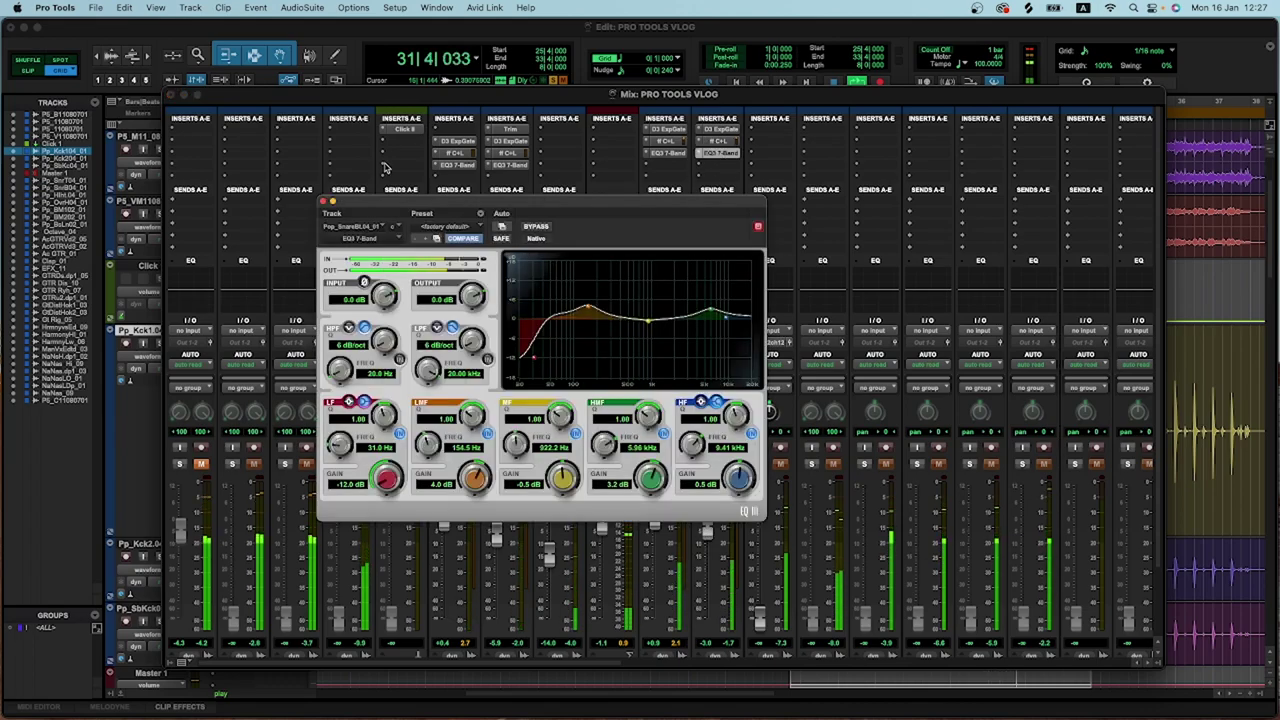
mouse_move(590, 312)
mouse_down()
mouse_move(585, 286)
mouse_move(587, 304)
mouse_move(655, 316)
mouse_move(582, 307)
mouse_up()
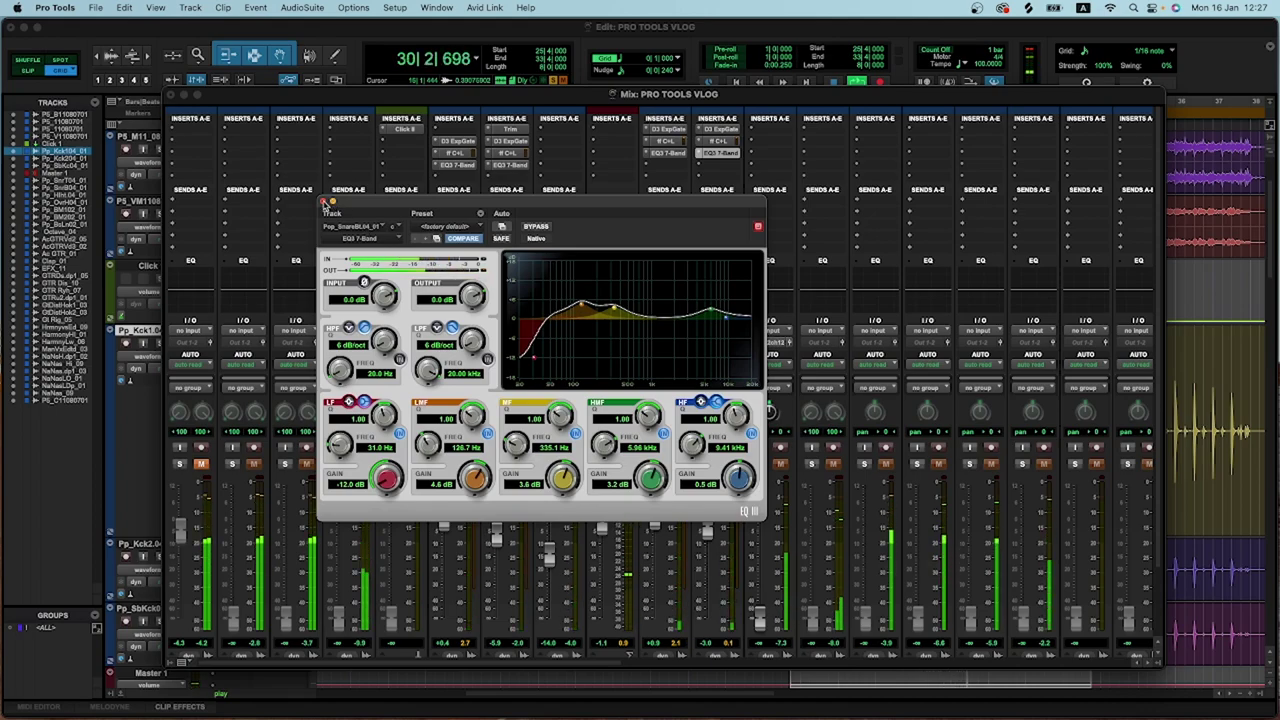
click(323, 201)
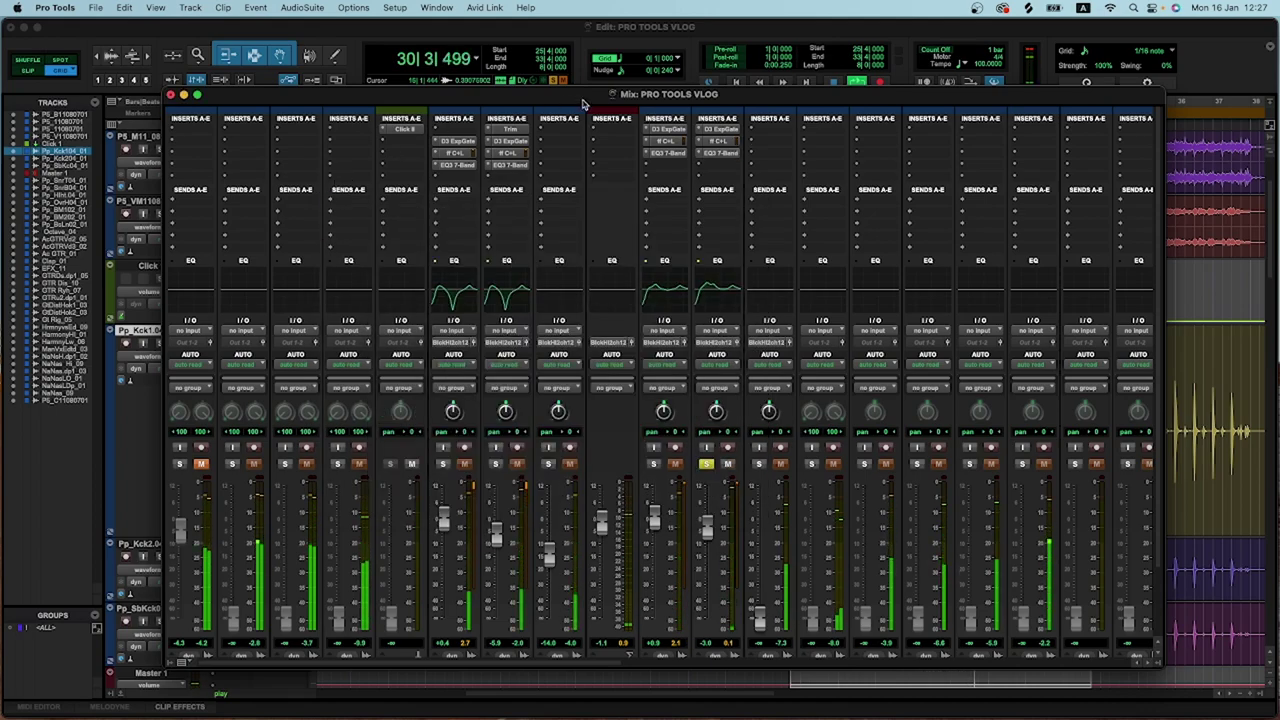
Insert the mono Trim plug-in after the snare bottom's EQ and invert the track's polarity.
click(719, 169)
mouse_move(849, 305)
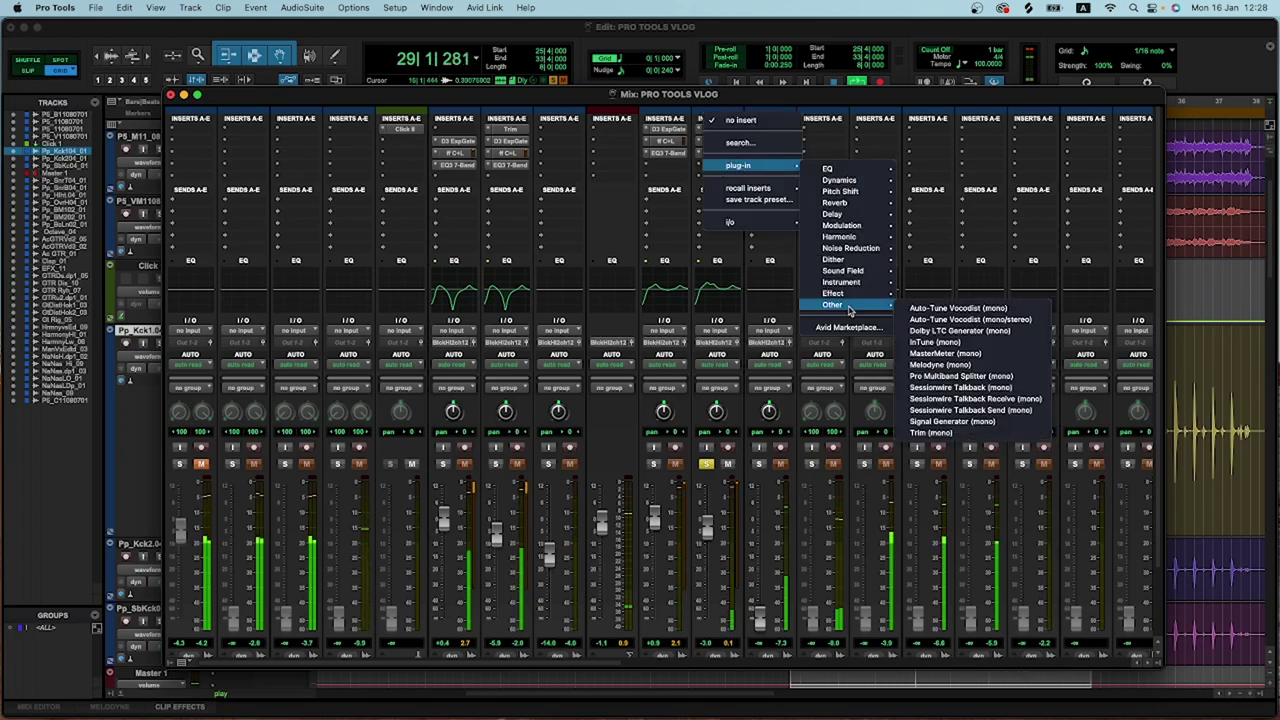
click(935, 432)
drag(608, 244, 898, 222)
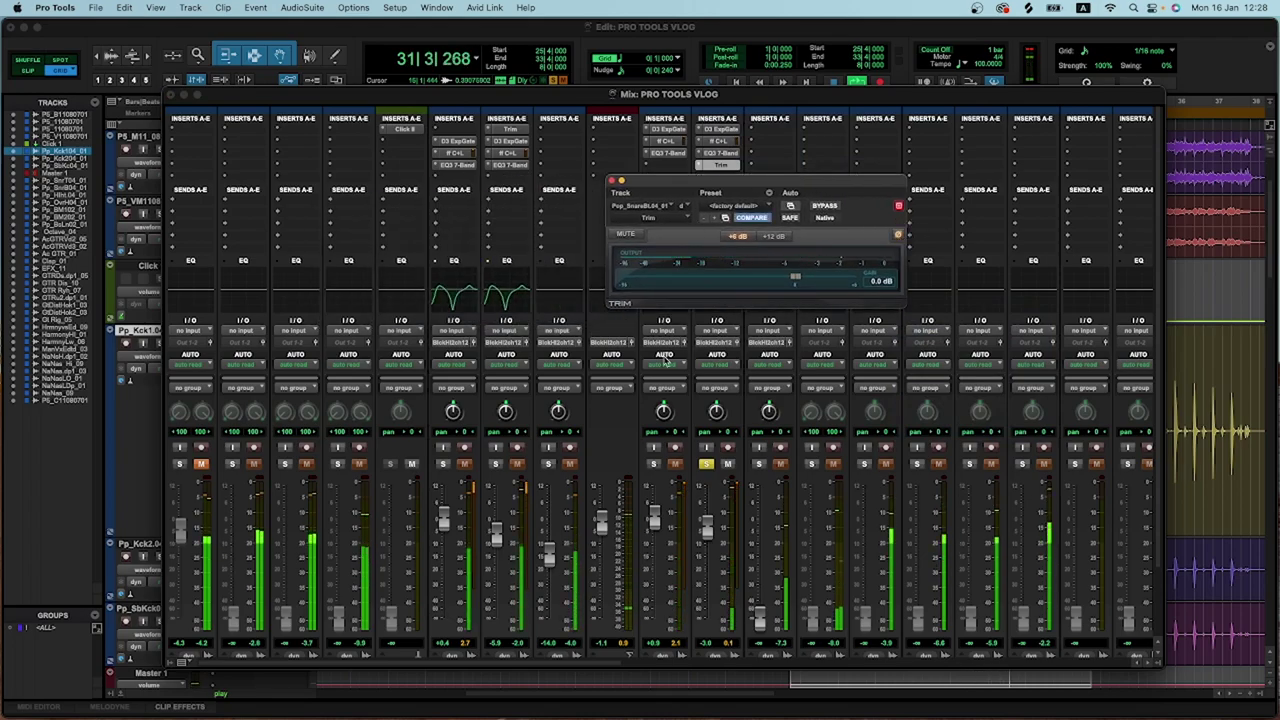
Solo the snare top along with the snare bottom and lower the snare top's fader to -3.0 dB.
click(652, 464)
drag(654, 518, 656, 532)
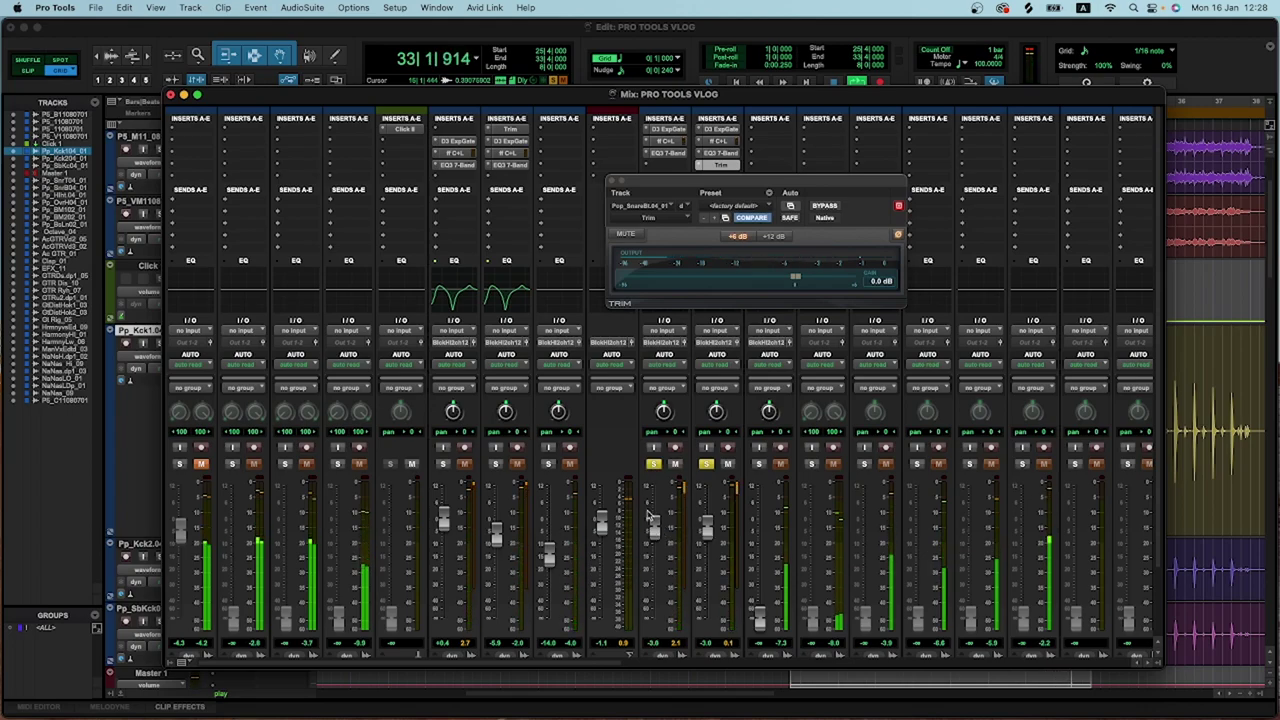
Compare normal and inverted polarity on the snare bottom's Trim, leave it inverted, and close the plug-in.
click(898, 235)
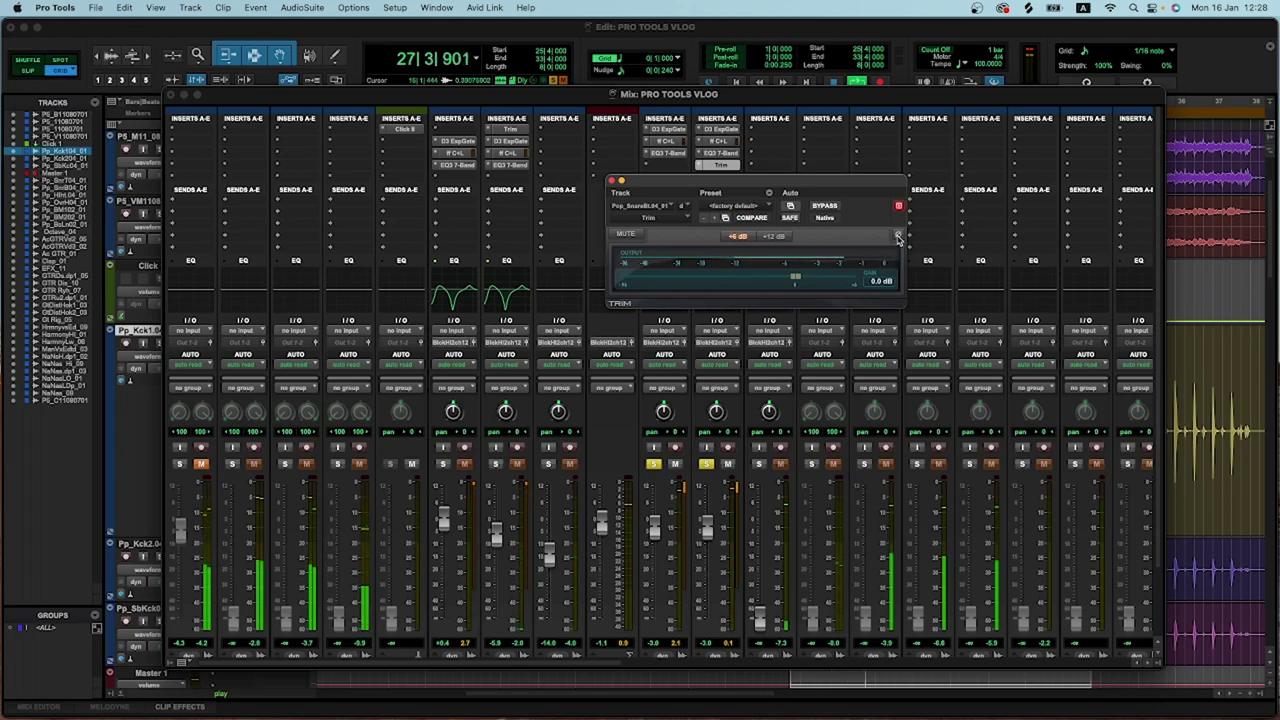
click(897, 237)
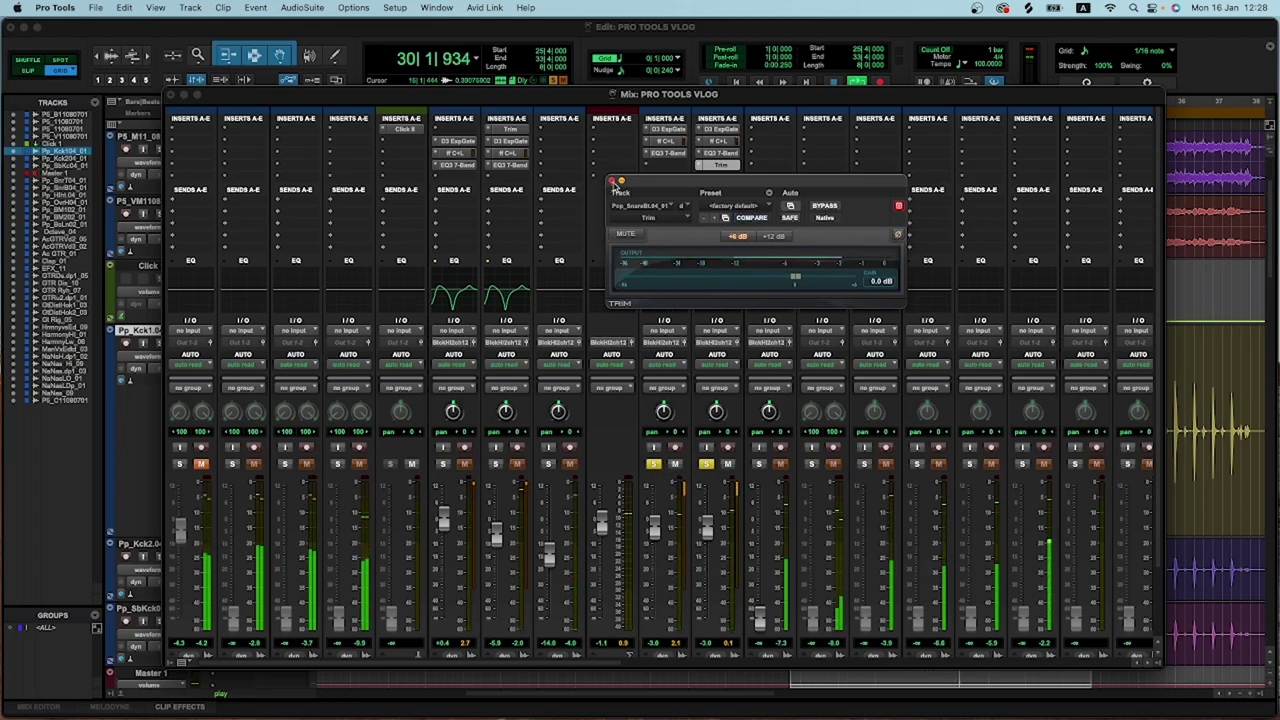
click(612, 181)
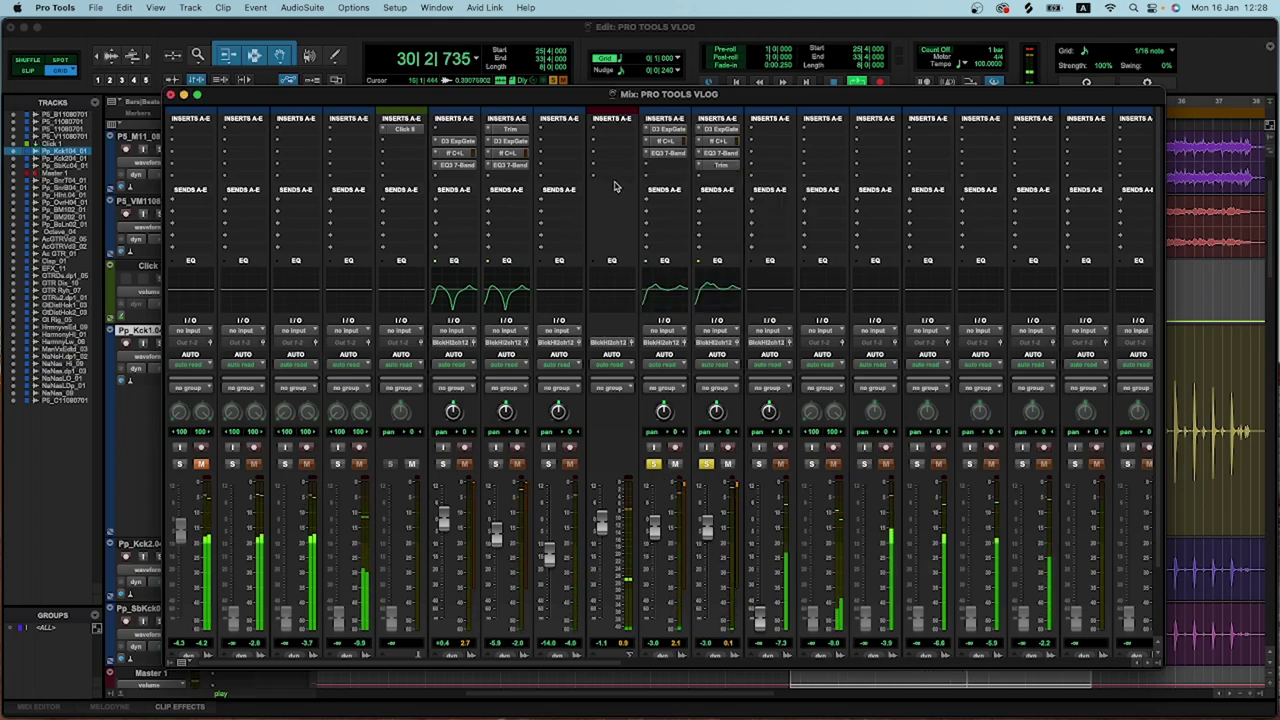
Solo the two kick tracks, the sub kick and both snare tracks together, and raise the snare top and snare bottom faders above 0 dB.
click(655, 466)
click(707, 464)
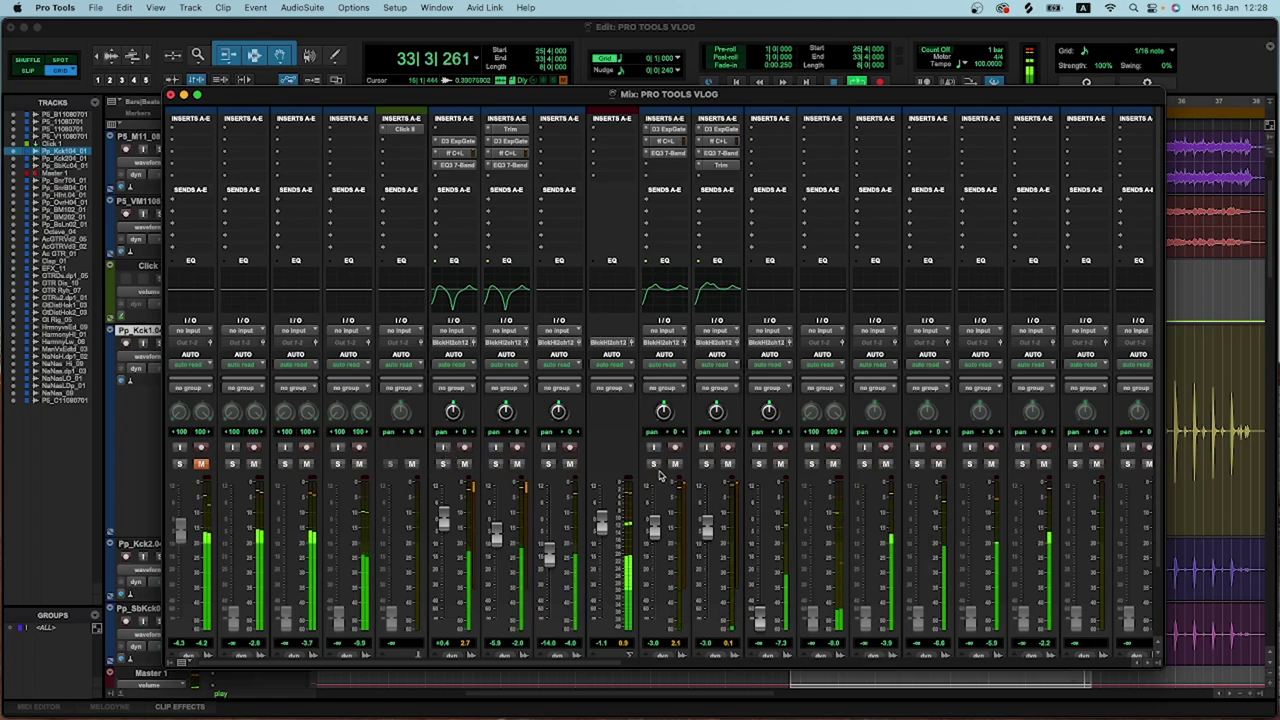
click(443, 464)
click(495, 464)
click(548, 464)
click(653, 464)
click(706, 464)
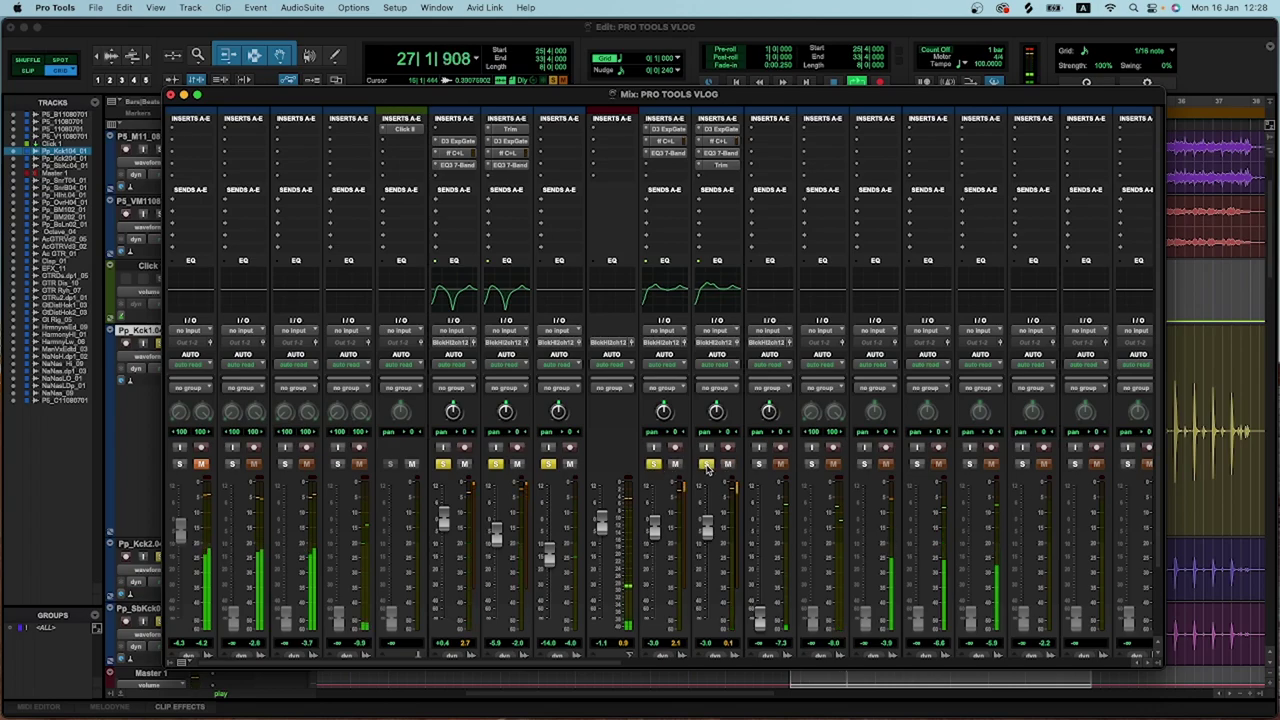
mouse_move(706, 532)
mouse_down()
mouse_move(706, 518)
mouse_move(655, 515)
mouse_move(707, 520)
mouse_up()
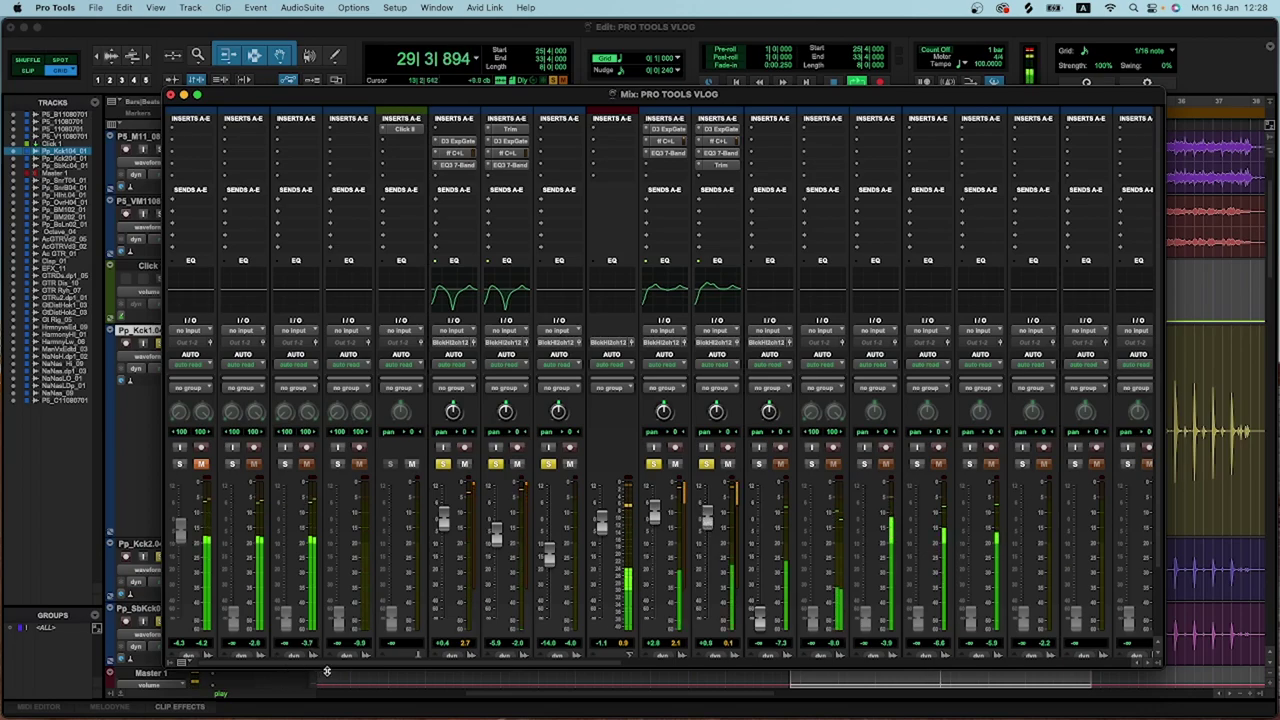
drag(326, 670, 1026, 676)
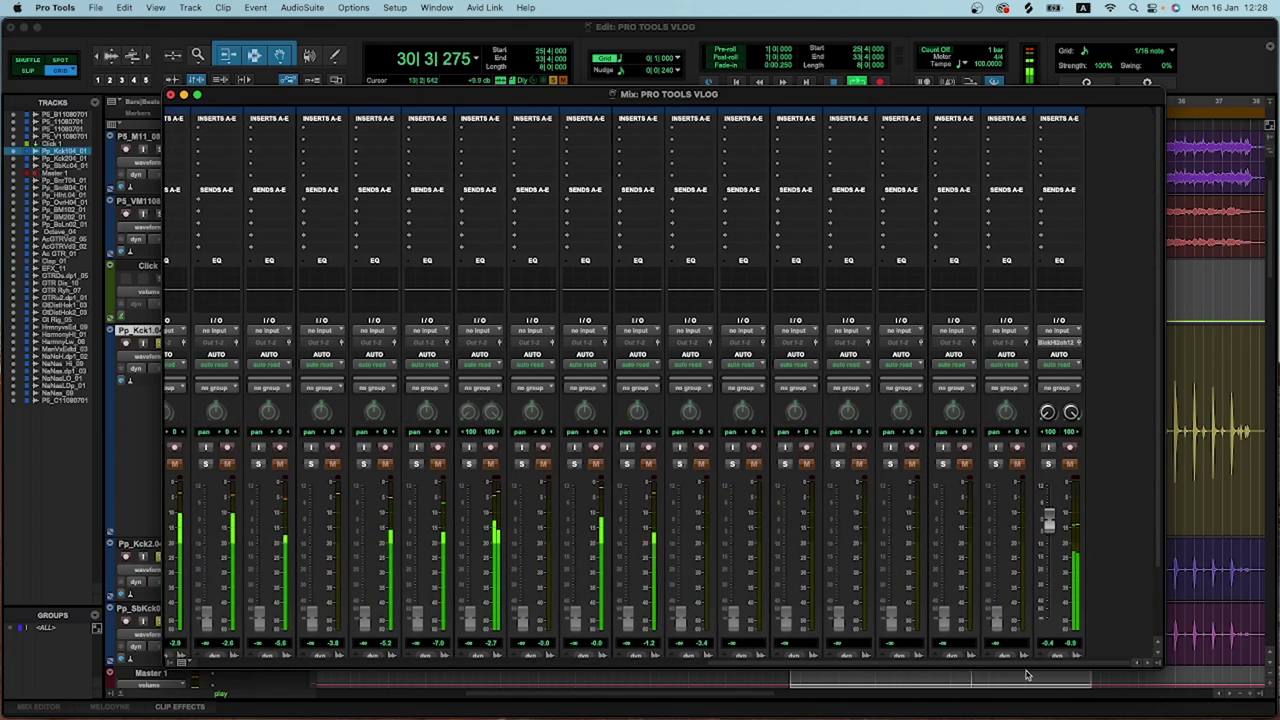
drag(909, 668, 603, 666)
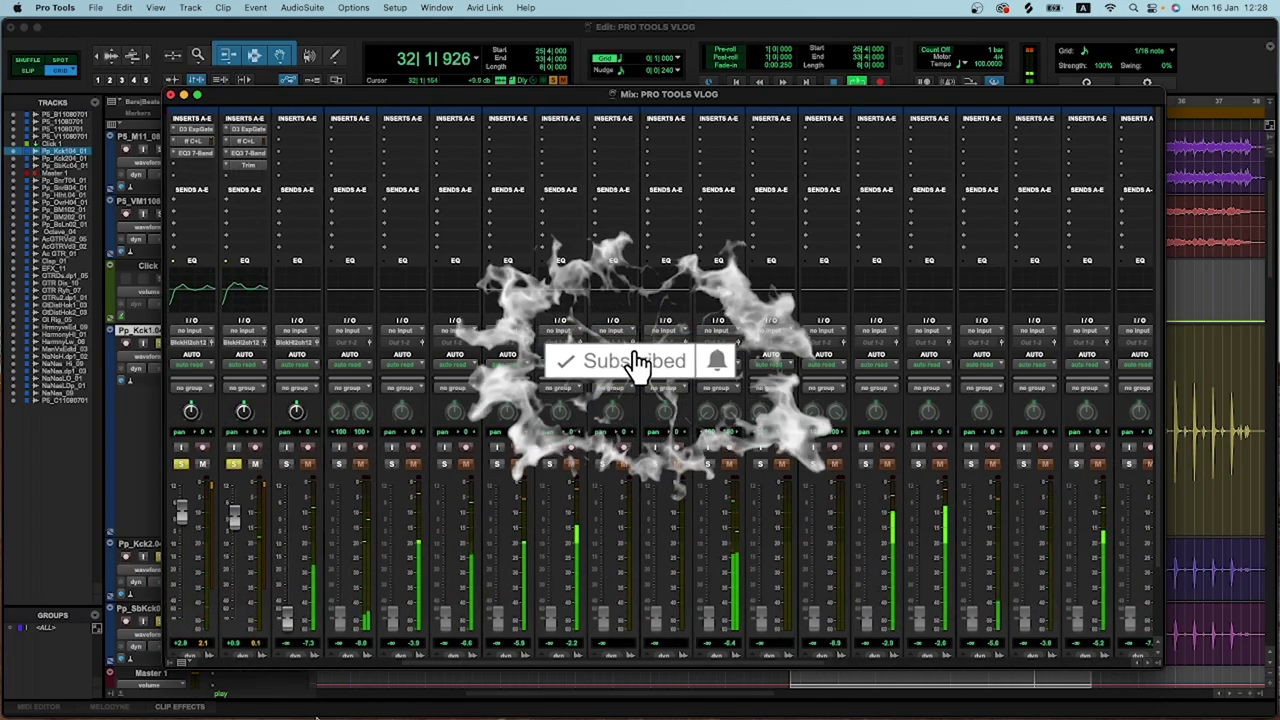
drag(428, 666, 300, 665)
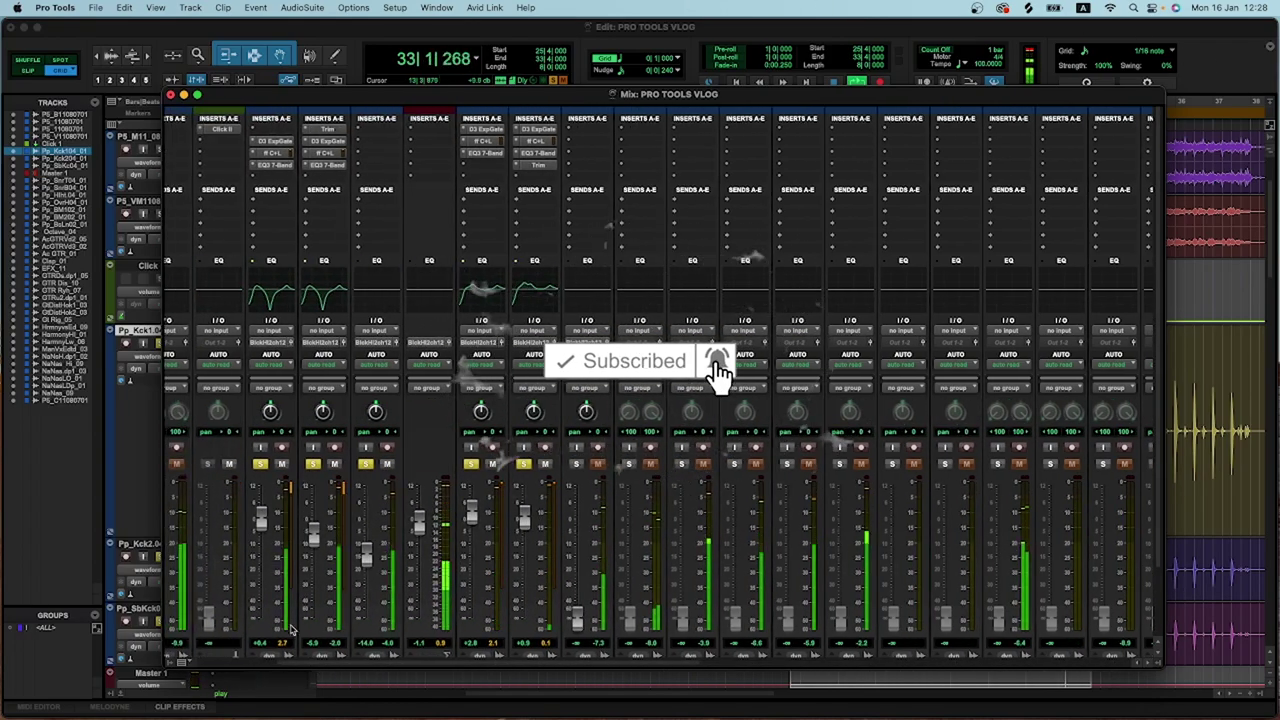